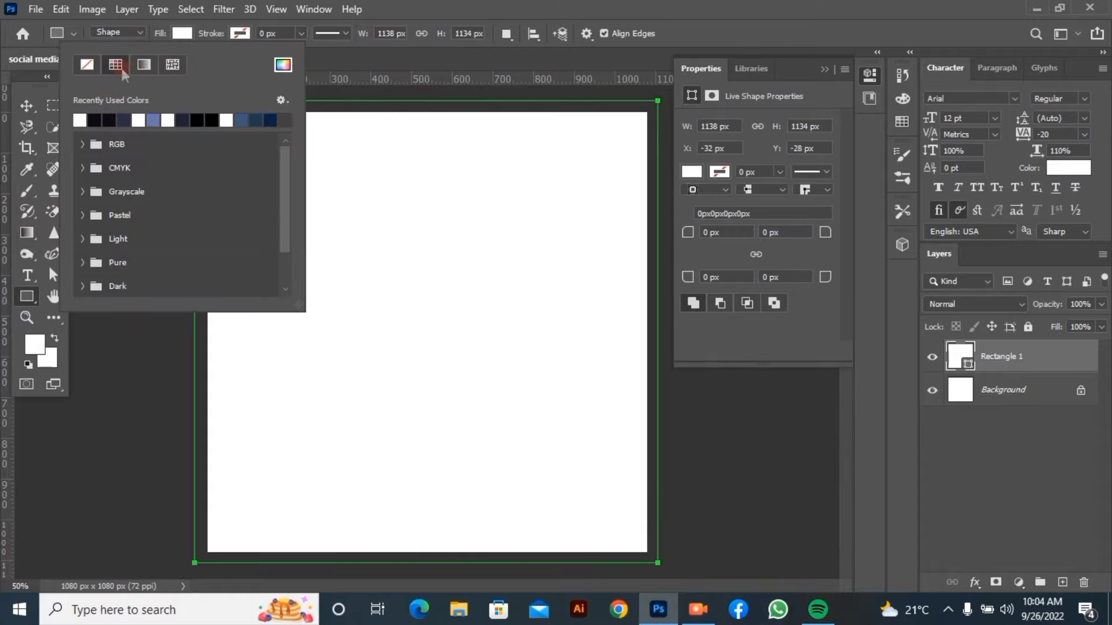
- Fill the canvas-covering rectangle with a blue-to-dark-navy radial gradient
click(144, 64)
click(82, 120)
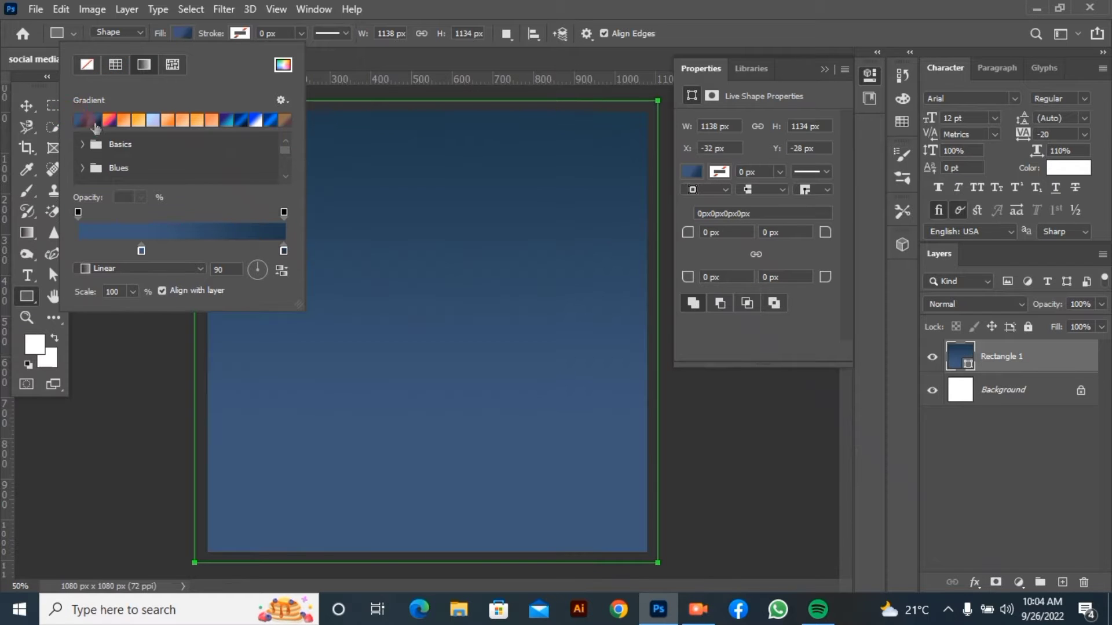
click(95, 121)
click(203, 268)
click(189, 292)
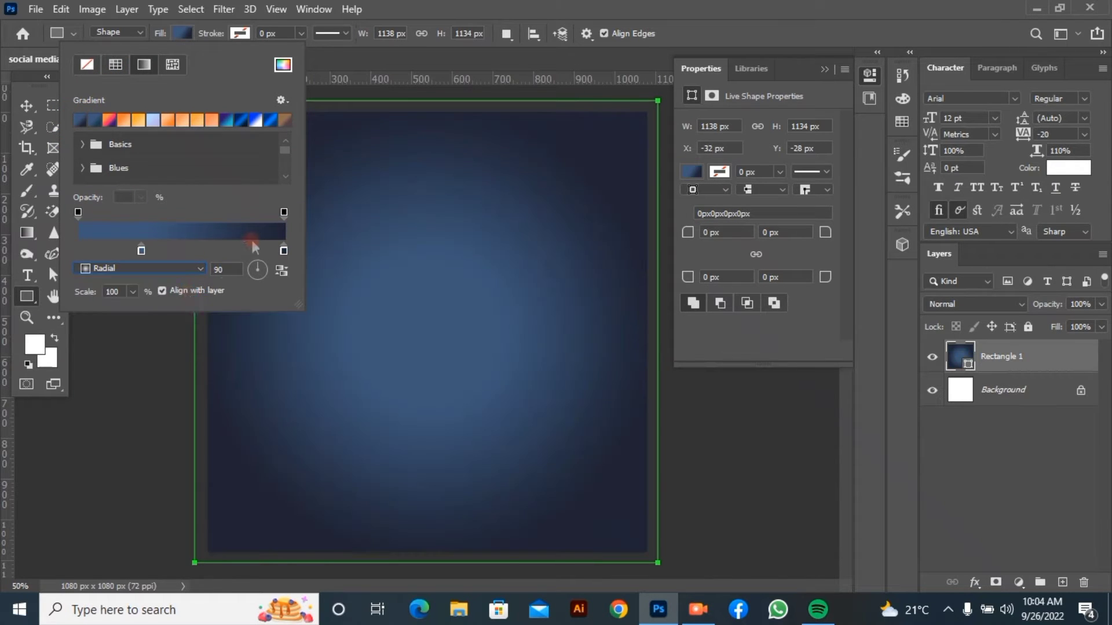
click(82, 176)
click(589, 243)
click(588, 238)
- Draw a white rectangle about 764 × 776 px in the middle of the canvas
click(25, 105)
click(26, 296)
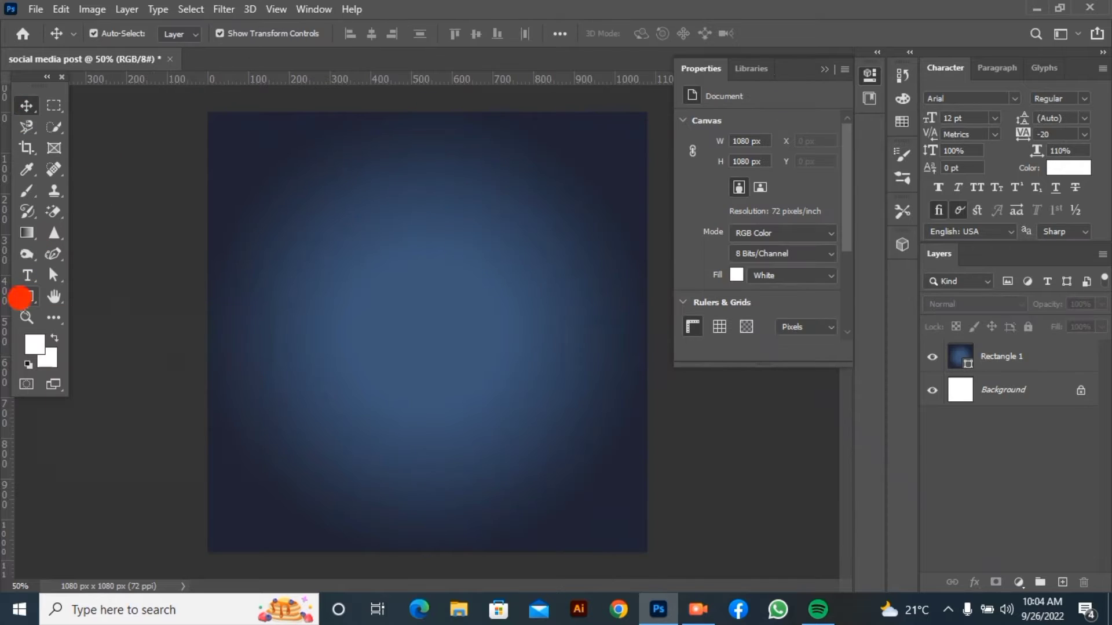
drag(276, 182, 587, 497)
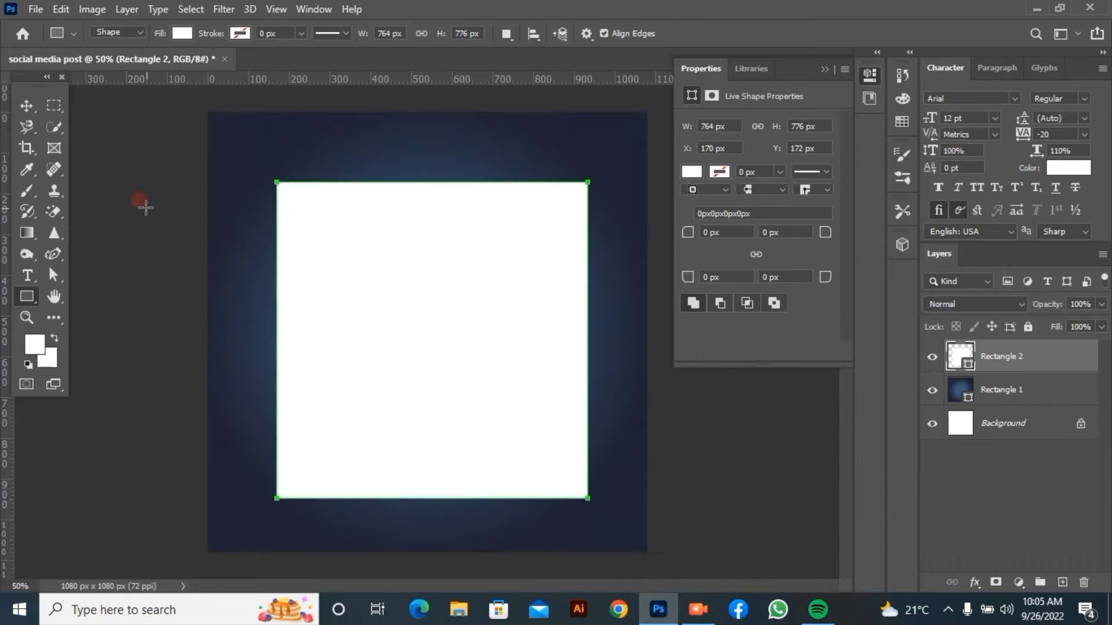
- Rotate the white rectangle into a diamond and squash it to about 9% of its height, slightly skewed
key(v)
drag(262, 169, 207, 340)
key(Return)
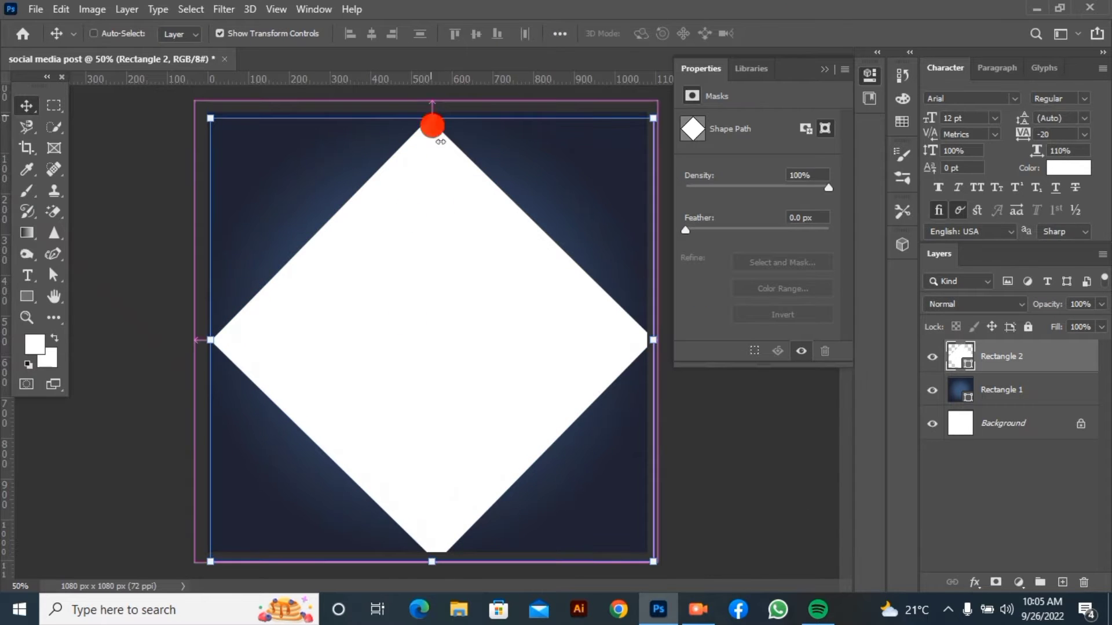
drag(433, 120, 427, 315)
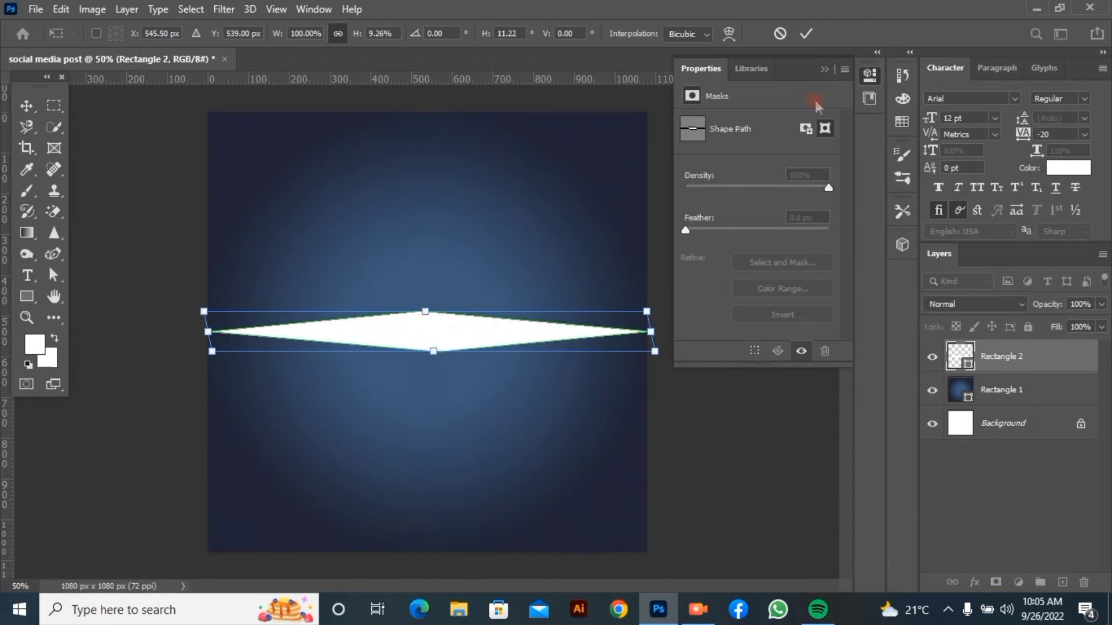
click(806, 33)
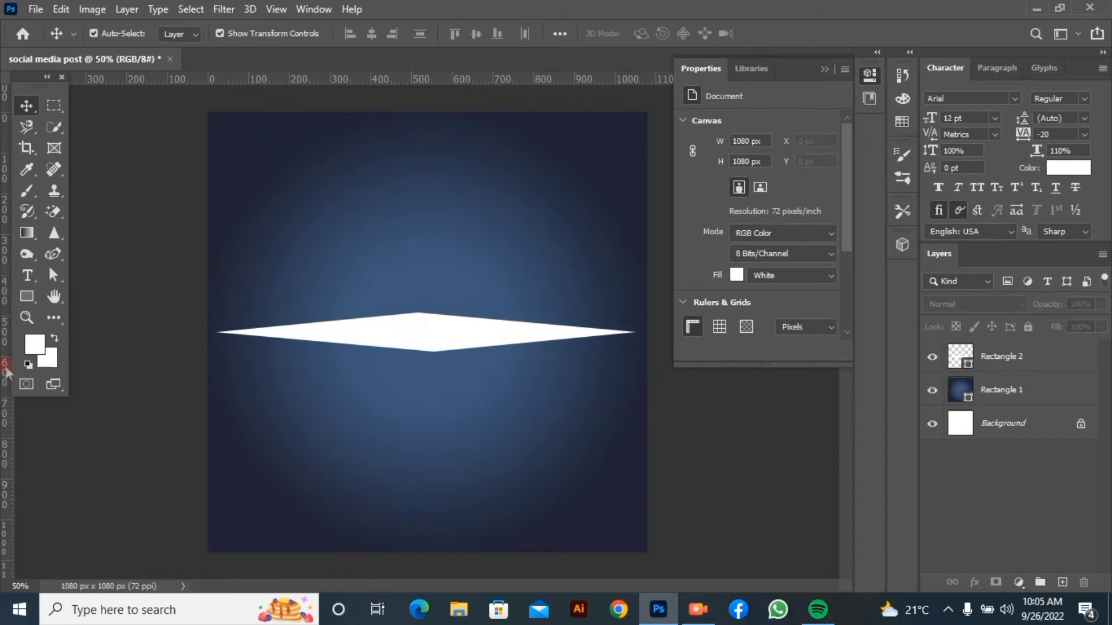
- Draw a white rectangle about 542 × 74 px with a rounded lower-left corner under the flat diamond's left half
key(u)
drag(211, 340, 431, 371)
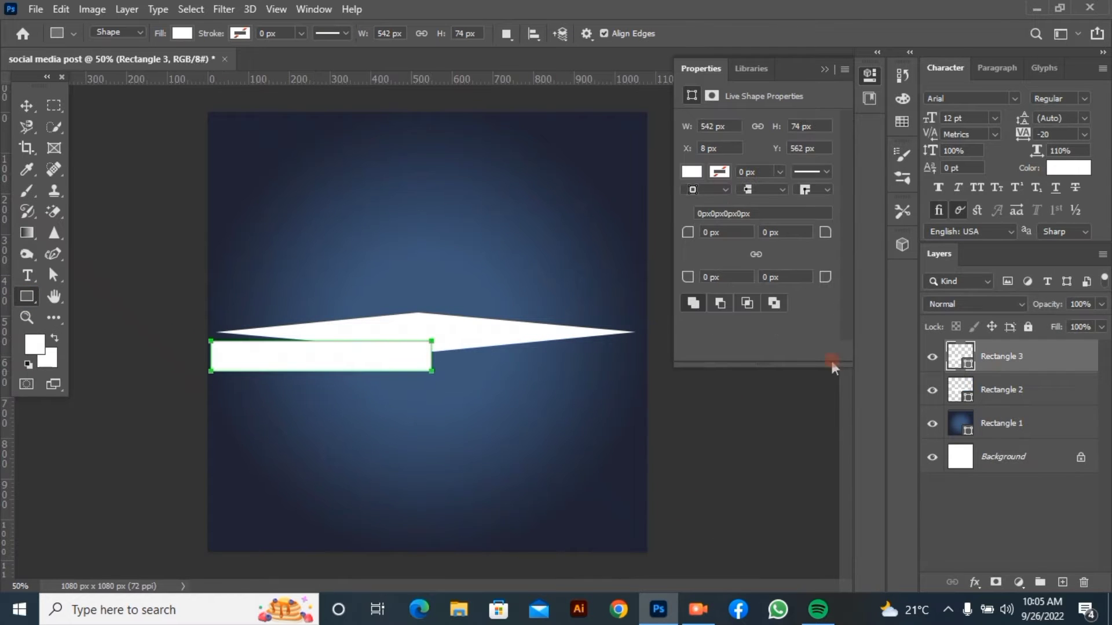
click(25, 103)
- Rotate the rounded strip about 4.5° so it runs parallel to the diamond's lower-left edge
scroll(472, 384, up, 1)
drag(445, 387, 443, 399)
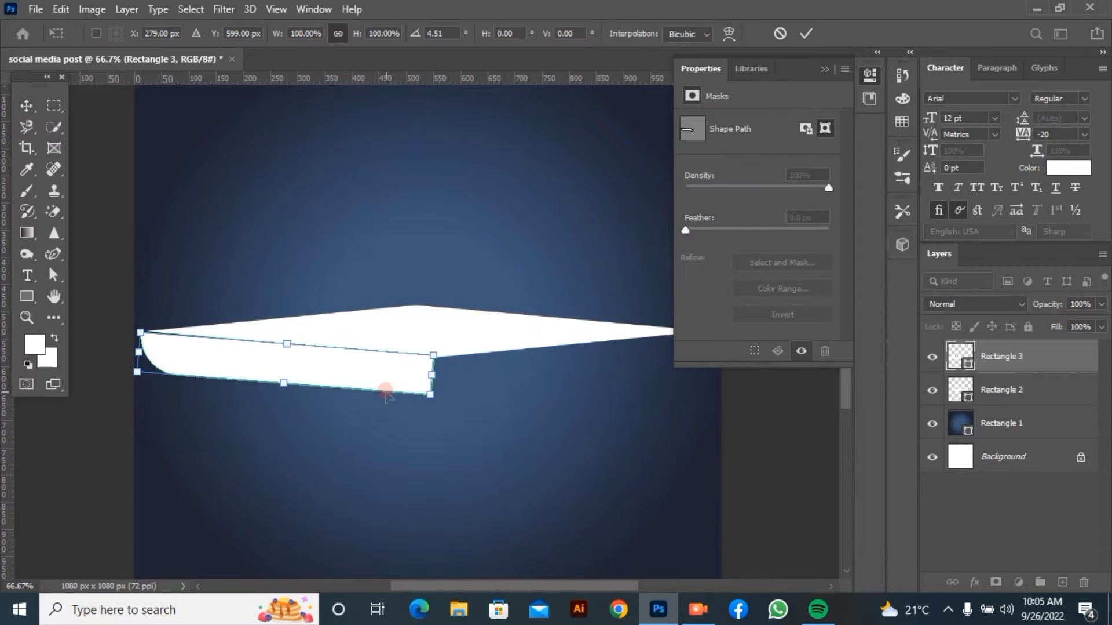
key(ctrl+plus)
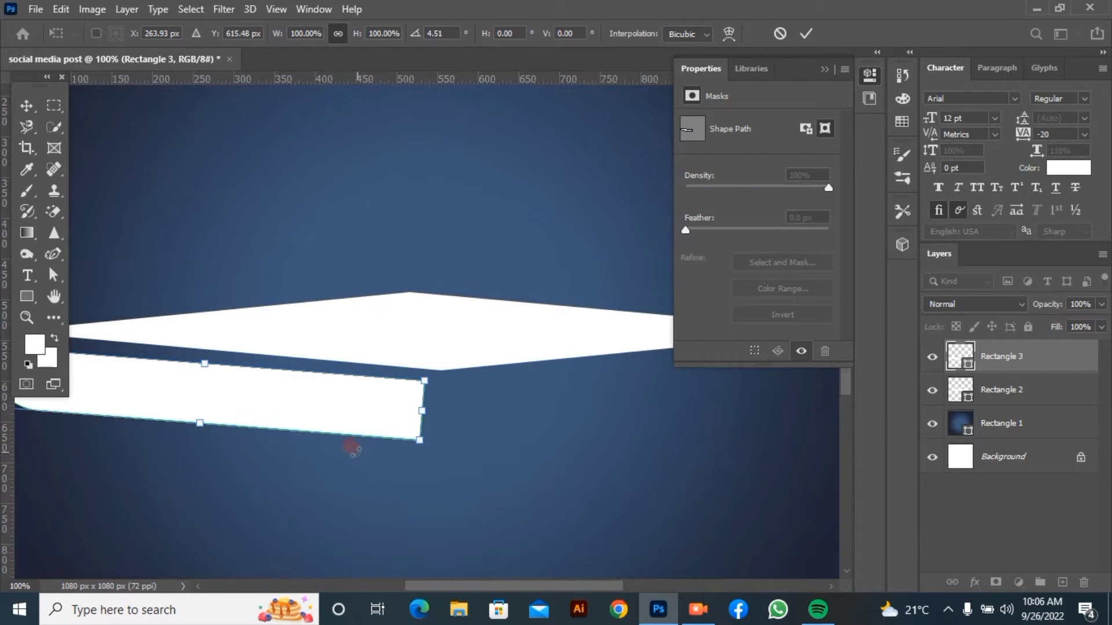
click(808, 35)
click(510, 172)
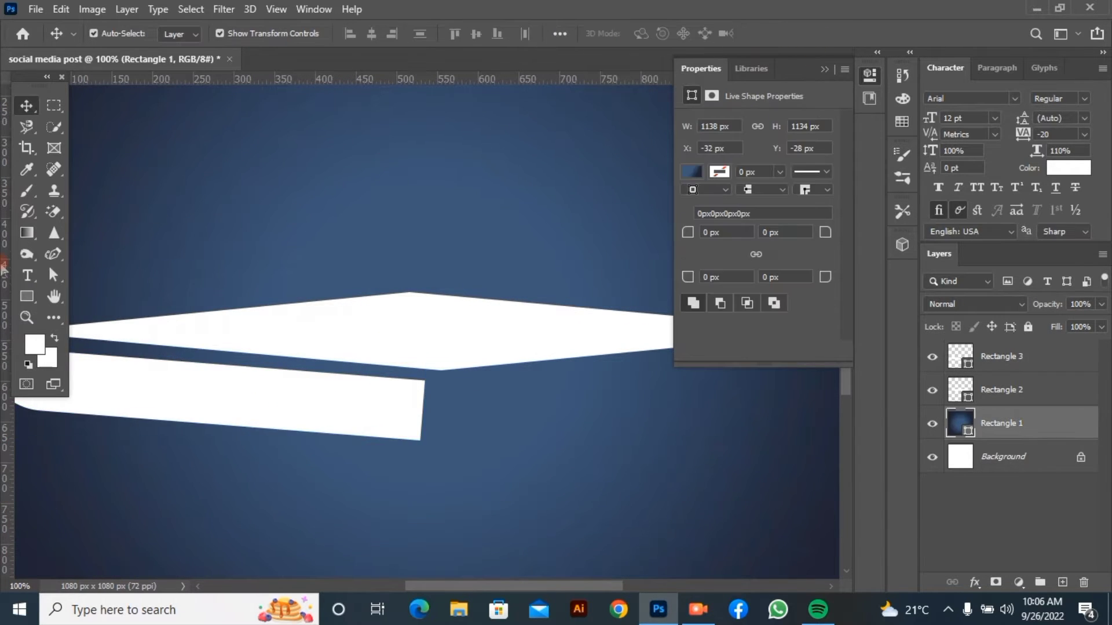
key(ctrl+minus)
click(26, 420)
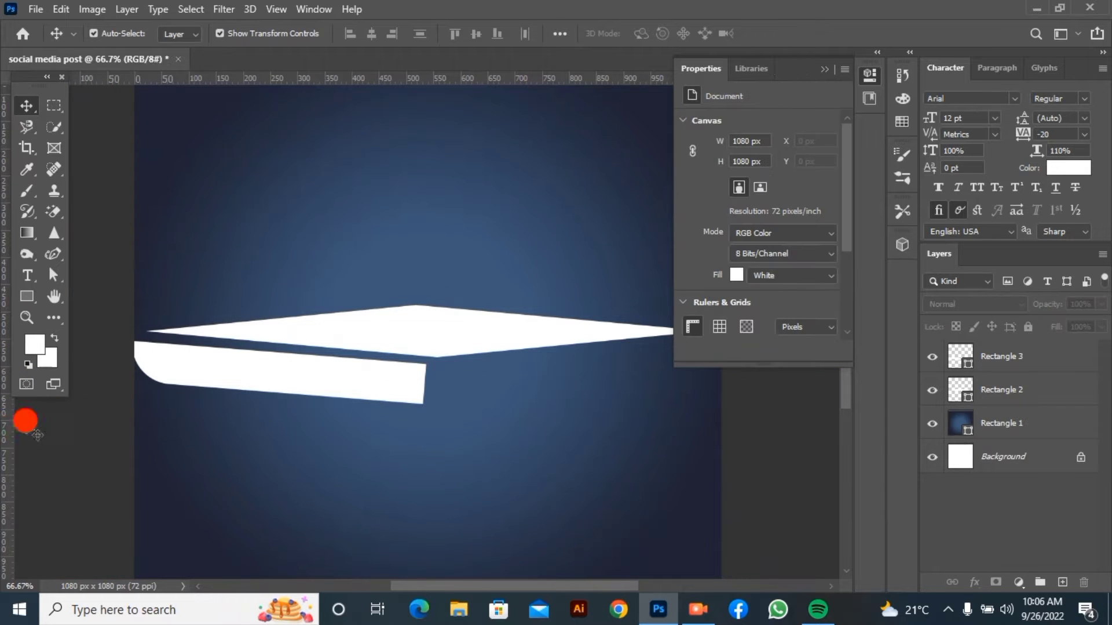
click(373, 82)
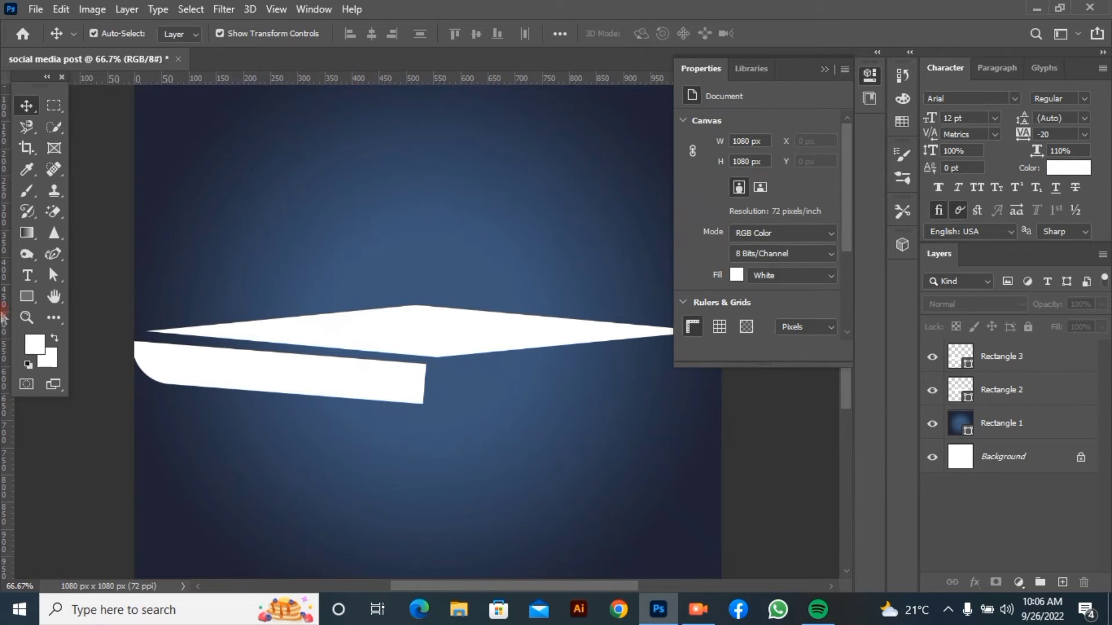
- Move the rounded strip so its right end lines up with the diamond's lower vertex
click(347, 411)
drag(350, 391, 372, 379)
click(364, 412)
key(ctrl+plus)
key(ctrl+plus)
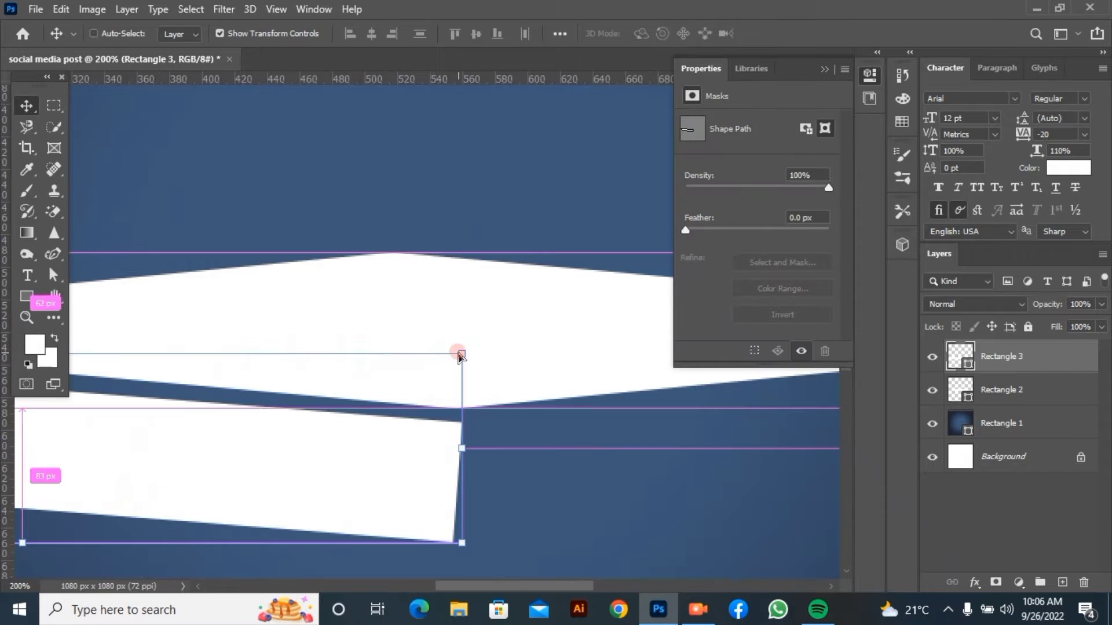
- Distort the strip so its upper edge meets the diamond's lower-left edge from the left tip to the lower vertex
drag(459, 353, 457, 329)
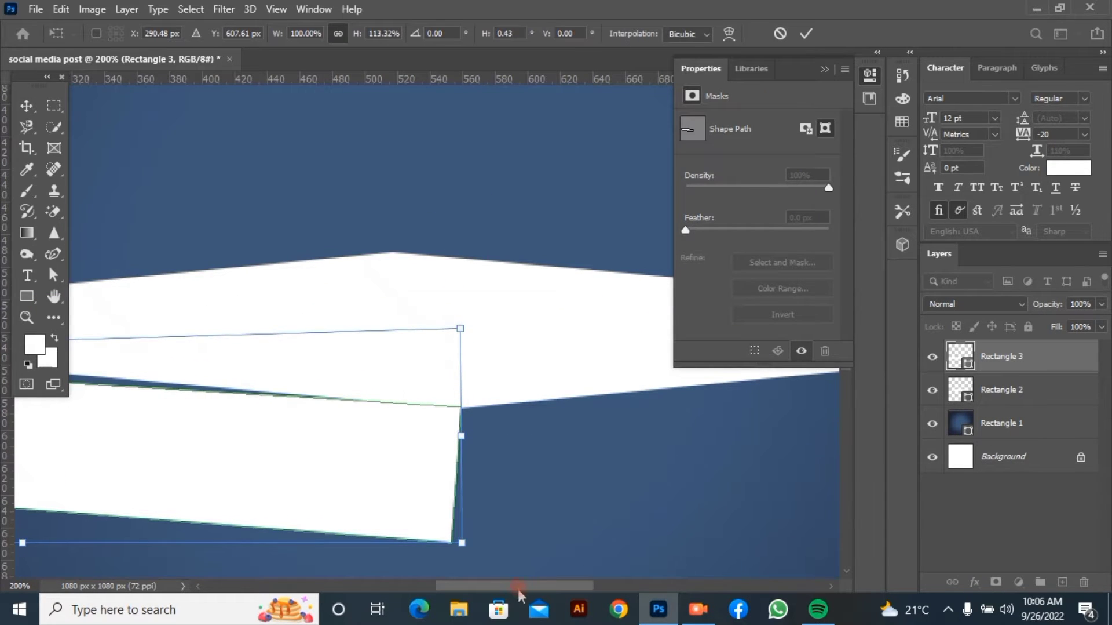
drag(518, 586, 427, 587)
drag(493, 342, 492, 332)
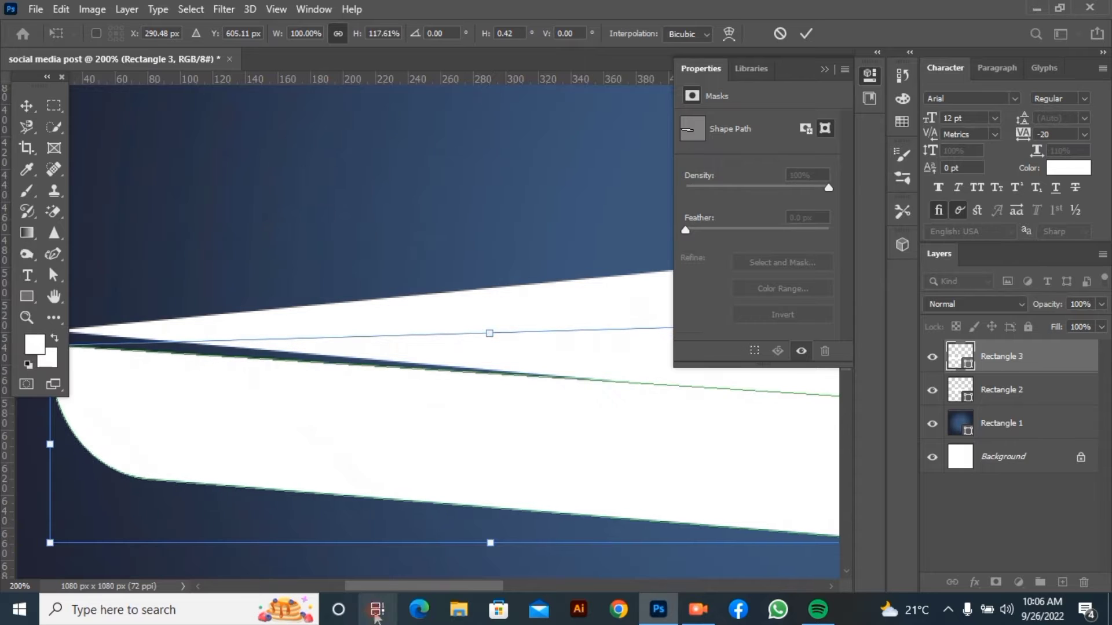
scroll(209, 371, left, 3)
drag(185, 347, 179, 323)
key(ctrl+minus)
click(807, 34)
click(825, 69)
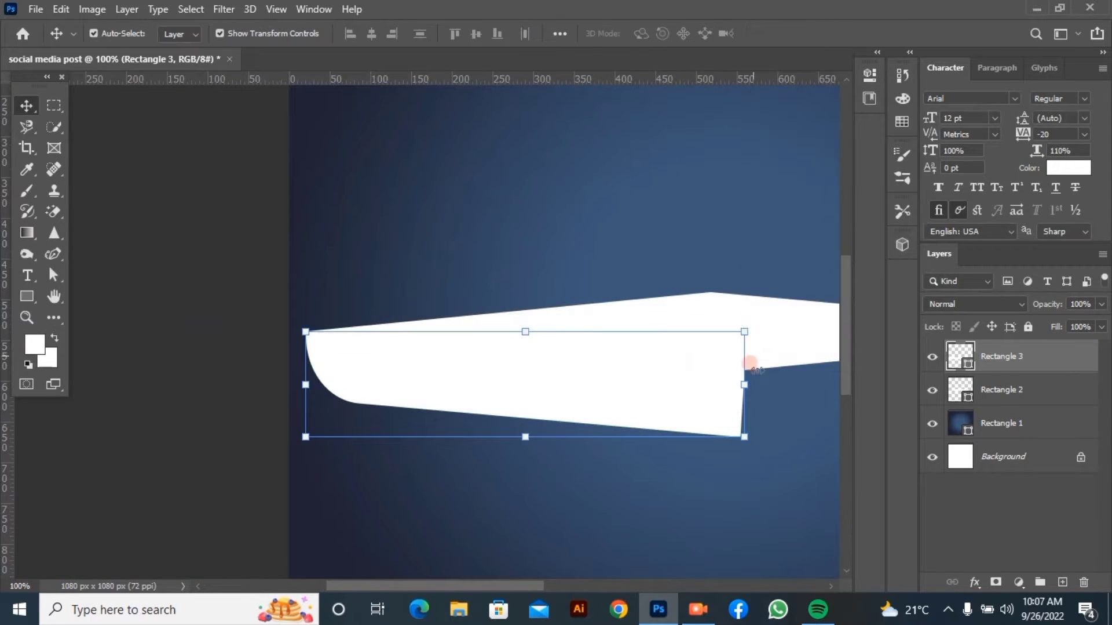
- Fill the left strip with a blue-to-dark-navy linear gradient at an angle of 5°
drag(512, 586, 562, 586)
click(27, 296)
click(182, 33)
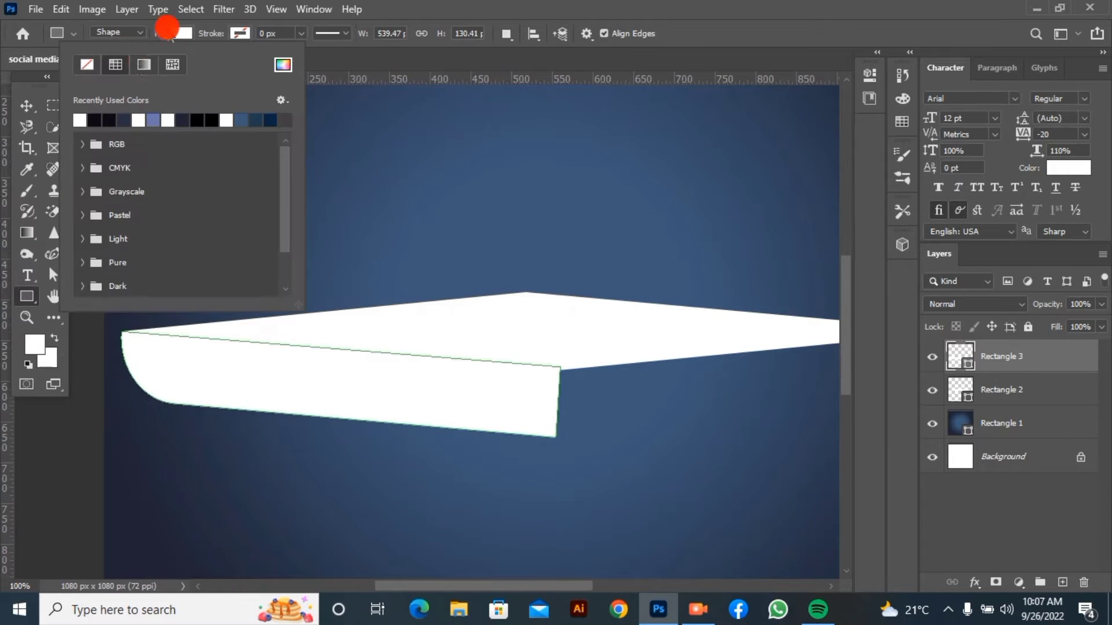
click(144, 64)
click(87, 121)
drag(253, 269, 262, 269)
click(30, 84)
click(26, 105)
click(24, 297)
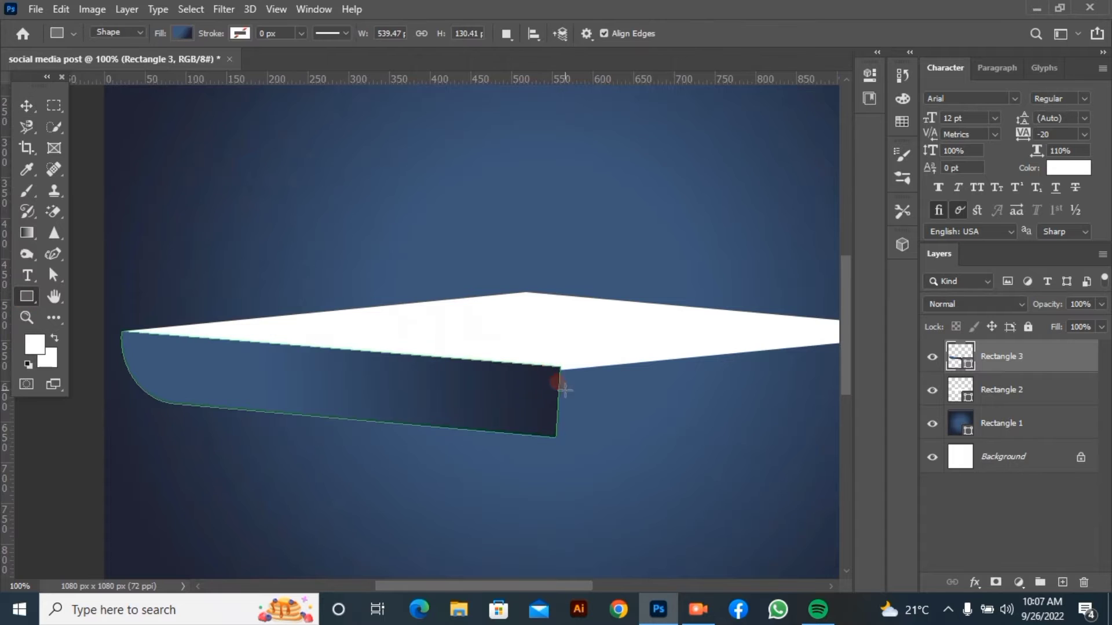
- Try to reshape the gradient strip's right end by distorting its upper and lower right corners
click(27, 124)
click(26, 106)
mouse_move(560, 384)
mouse_down()
mouse_move(556, 409)
mouse_move(567, 328)
mouse_move(555, 335)
mouse_up()
click(806, 33)
drag(568, 439, 569, 440)
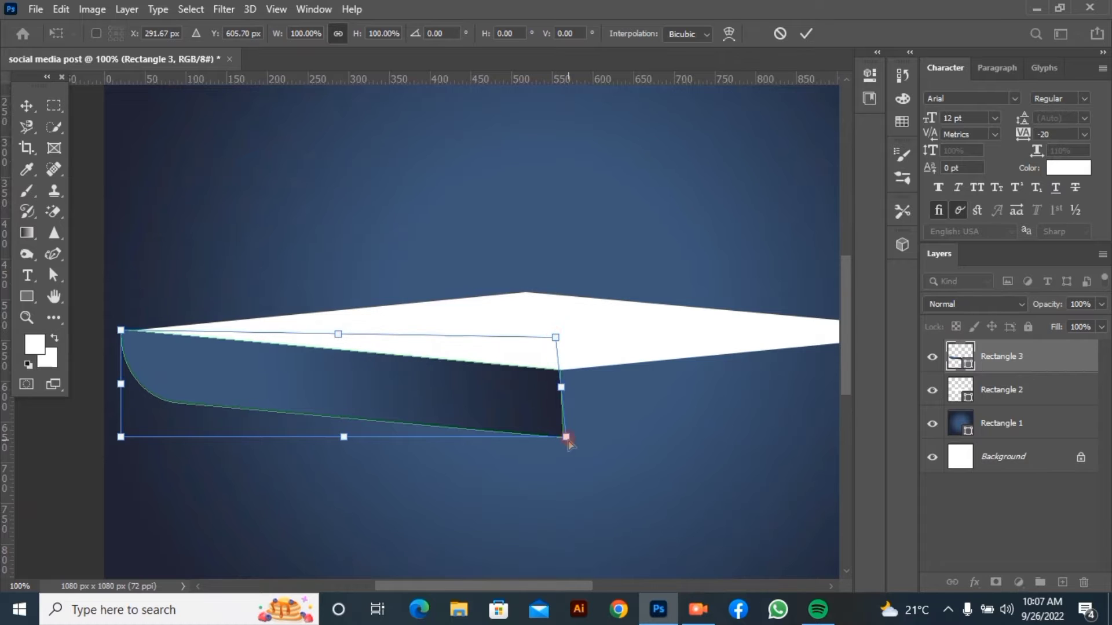
click(806, 33)
click(532, 525)
drag(176, 375, 182, 380)
click(342, 502)
- Distort the gradient strip's upper-right corner so its top edge closes against the diamond's lower vertex
scroll(483, 577, down, 1)
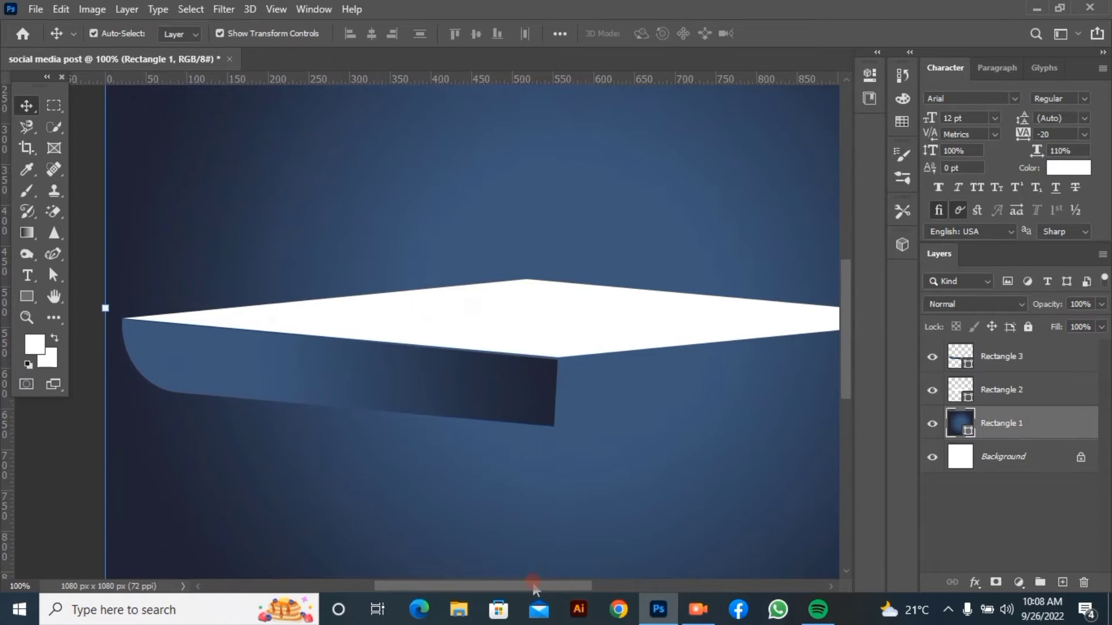
drag(536, 586, 560, 586)
click(398, 373)
drag(466, 320, 467, 320)
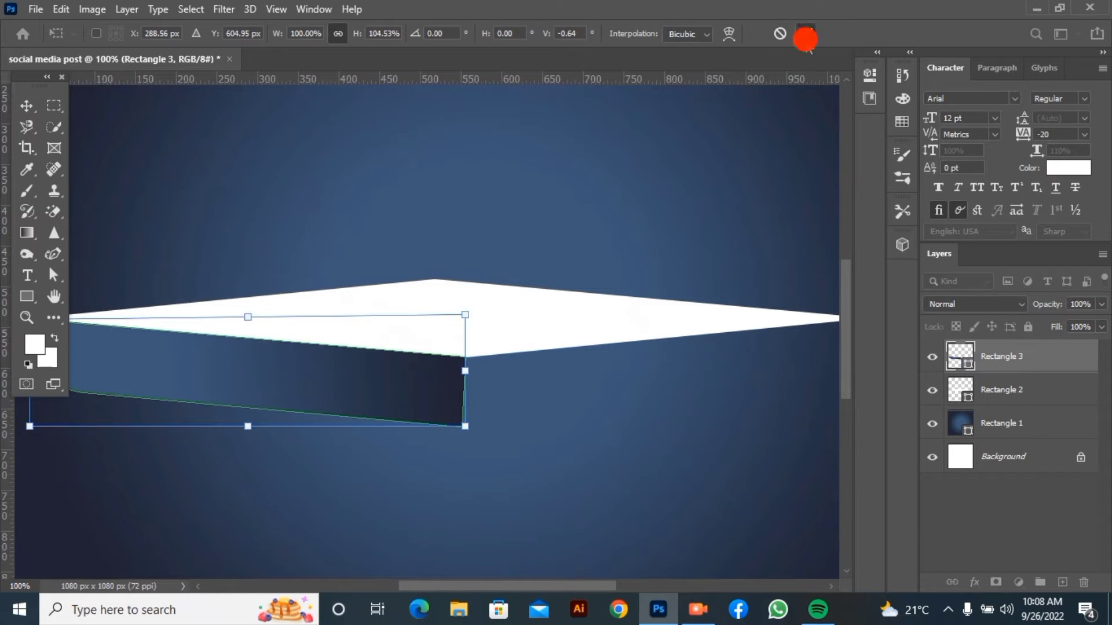
click(806, 33)
- Draw a white rectangle about 445 × 73 px with a 73 px lower-right corner radius under the diamond's right half
drag(517, 586, 575, 586)
key(u)
drag(657, 330, 294, 389)
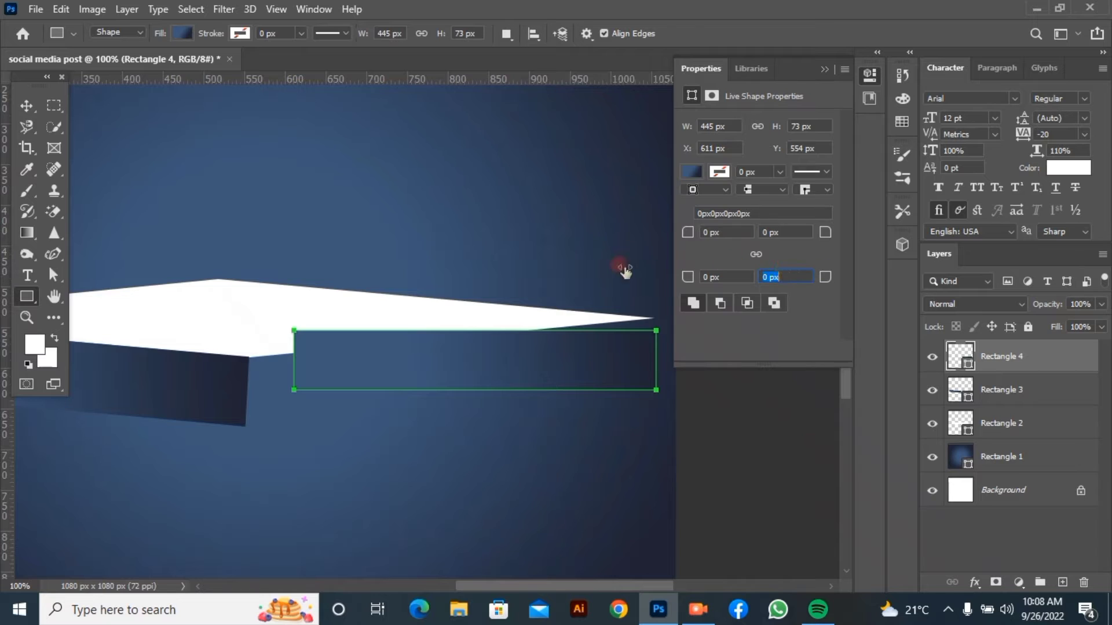
click(177, 36)
click(114, 70)
click(80, 120)
click(419, 8)
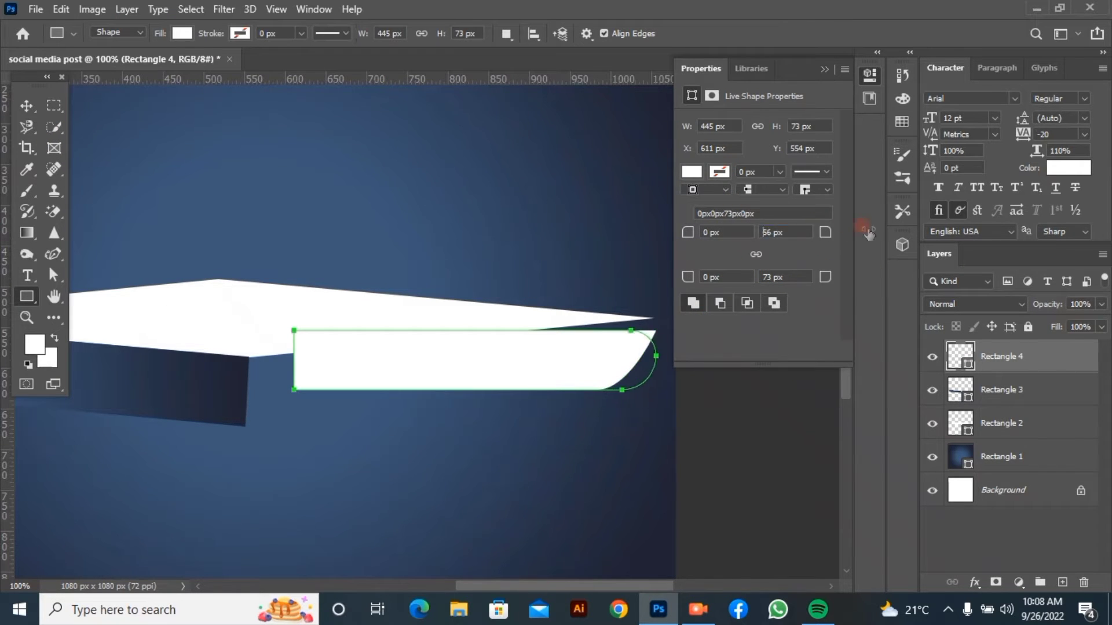
- Move the white strip against the gradient strip's right end and distort its corners to meet the diamond's lower-right edge
key(ctrl+t)
drag(343, 384, 308, 417)
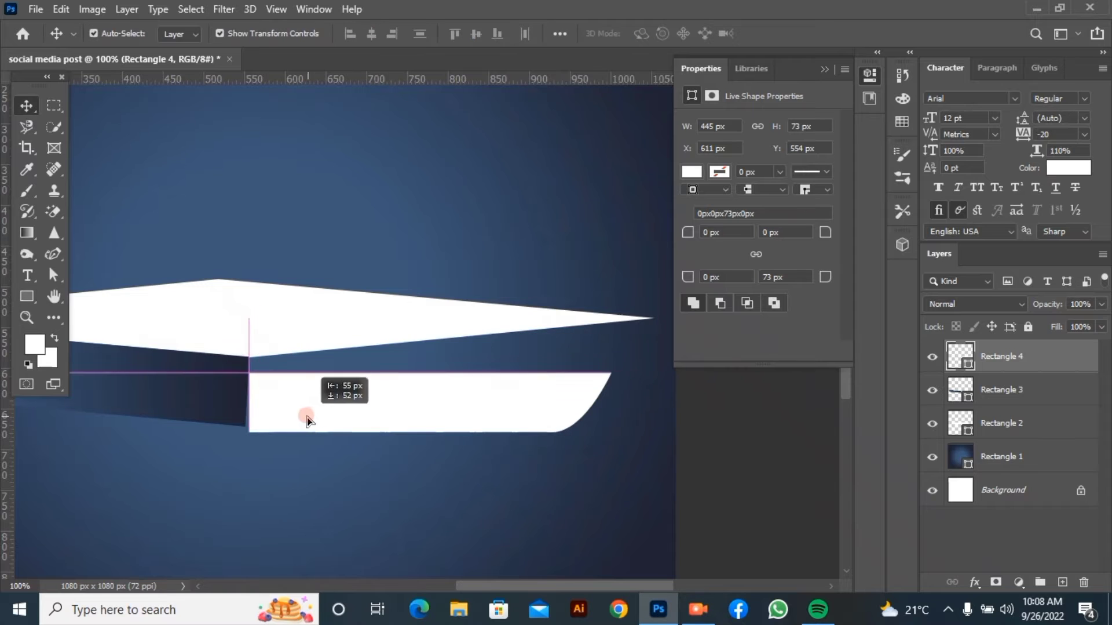
drag(249, 438, 244, 427)
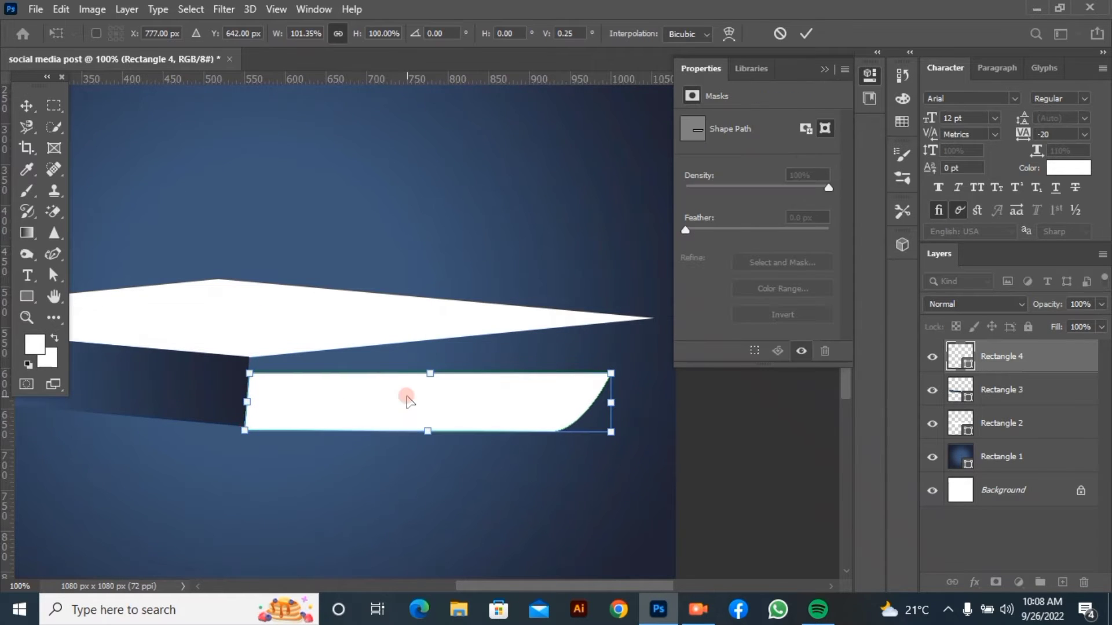
drag(405, 397, 408, 378)
drag(616, 363, 655, 327)
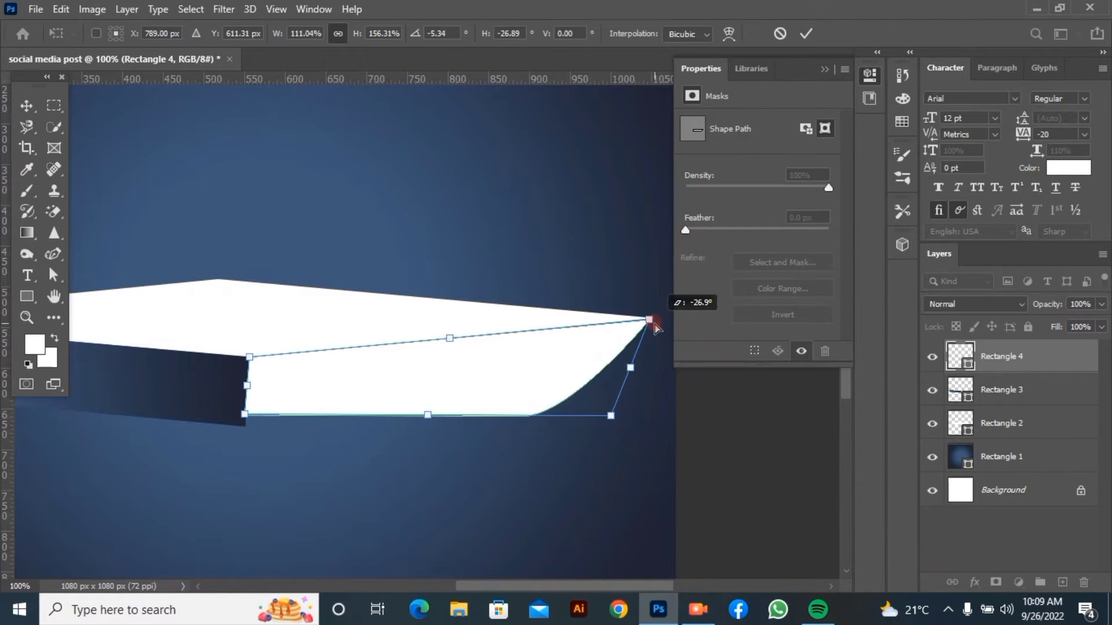
drag(428, 415, 426, 428)
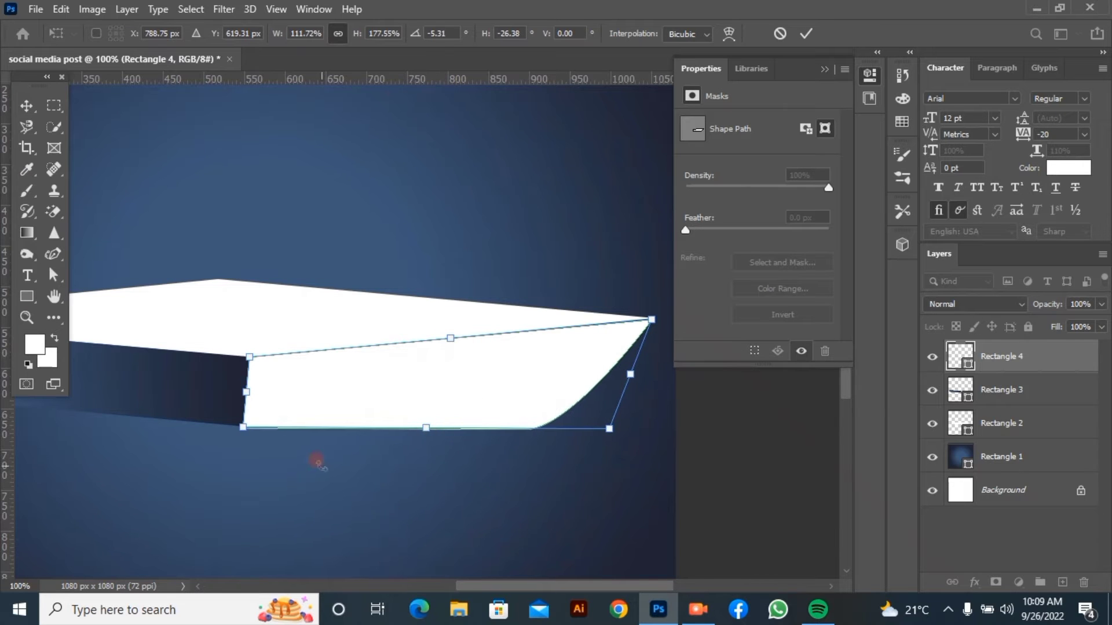
click(805, 34)
- Delete the white strip under the diamond's right half
click(571, 243)
key(ctrl+minus)
drag(528, 583, 539, 583)
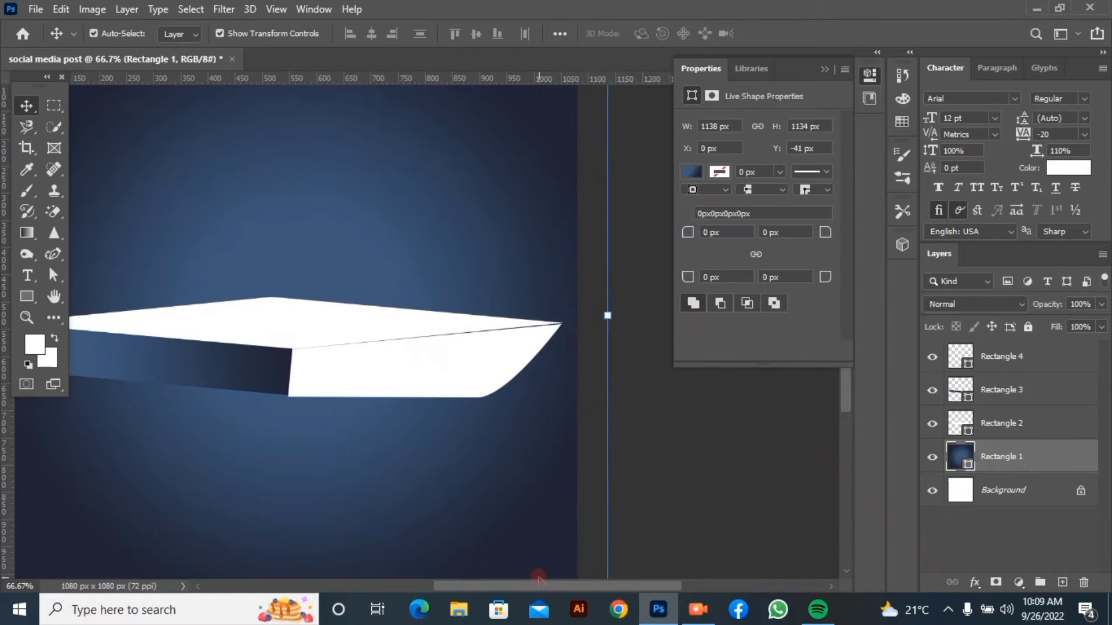
click(480, 390)
key(Delete)
- Try a duplicate of the gradient strip under the diamond's right half and delete the copy
key(ctrl+j)
drag(200, 367, 471, 383)
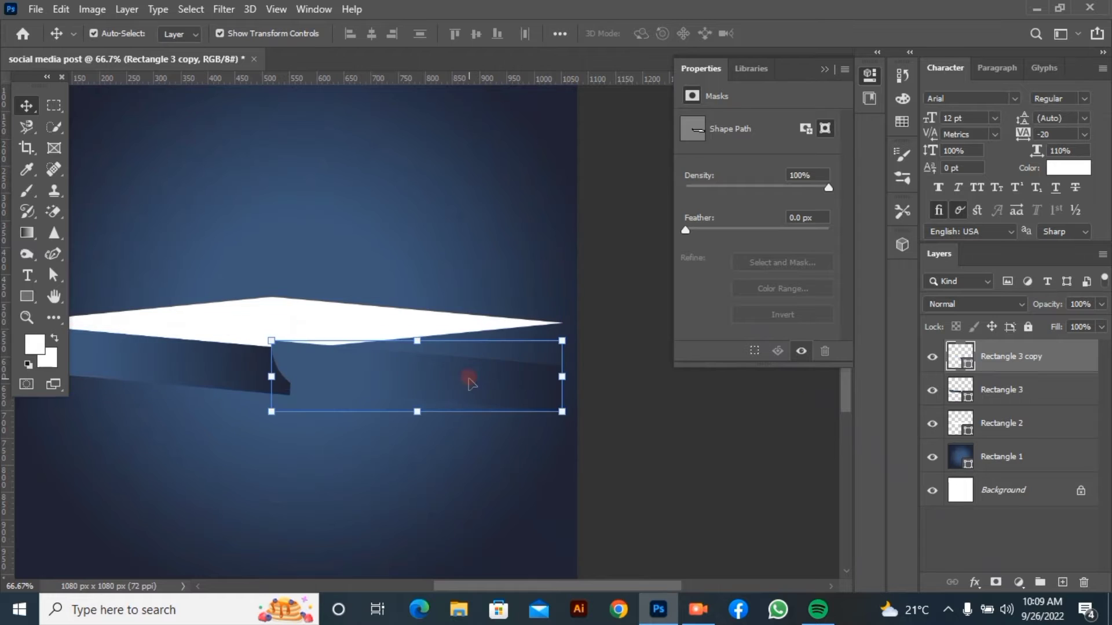
key(u)
drag(746, 69, 806, 161)
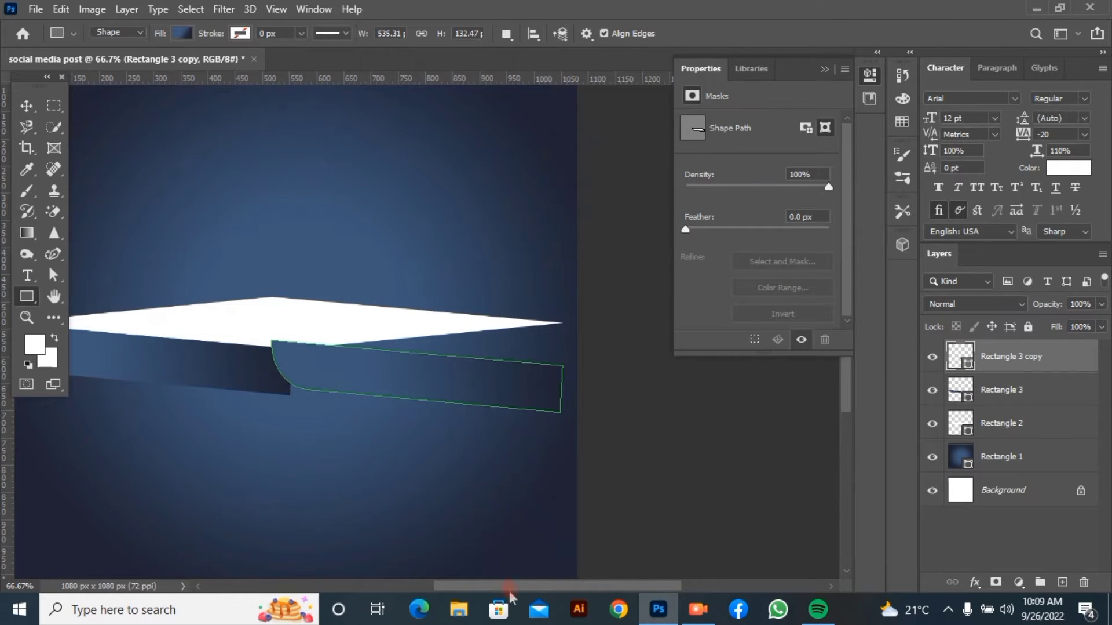
drag(510, 590, 461, 584)
key(Delete)
- Draw a gradient-filled rectangle about 542 × 68 px with a rounded lower-right corner and place it under the diamond's right half
drag(439, 420, 161, 440)
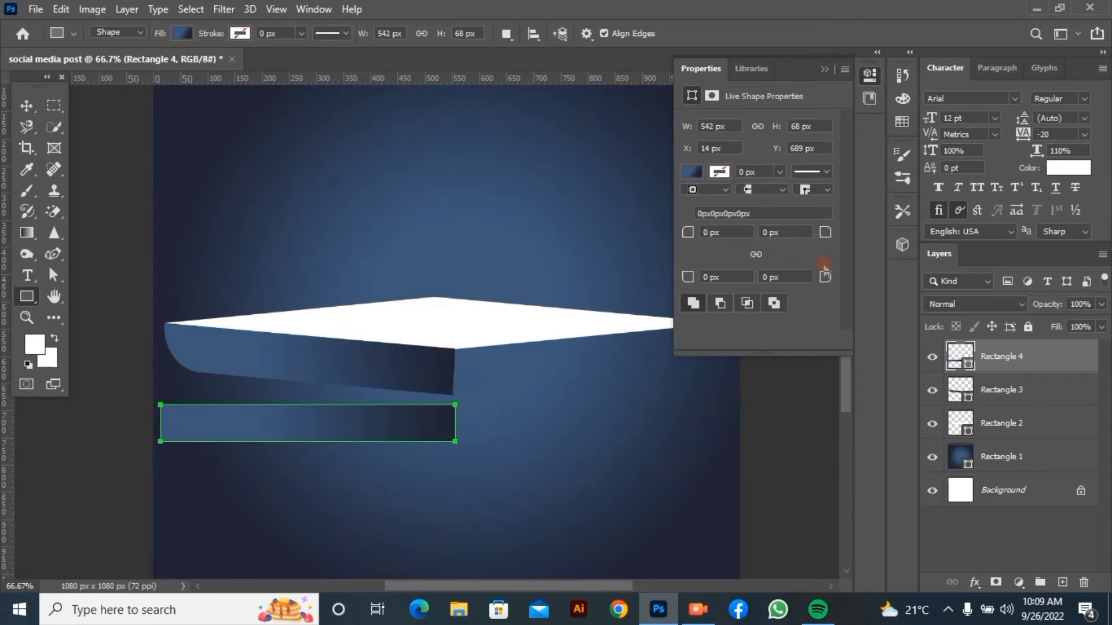
key(v)
drag(362, 417, 658, 362)
- Rotate the right strip about 11.7° counterclockwise to follow the diamond's lower-right edge
click(824, 69)
key(ctrl+t)
drag(753, 347, 735, 324)
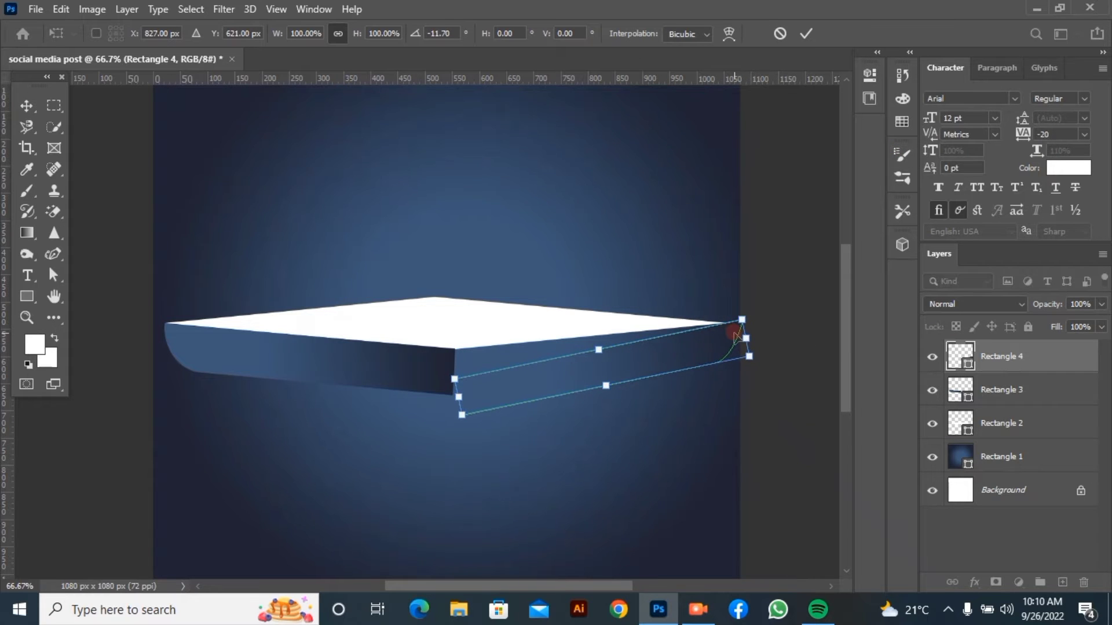
- Change the right strip's fill from the gradient to solid white
key(ctrl+plus)
drag(544, 585, 587, 584)
click(27, 297)
click(183, 33)
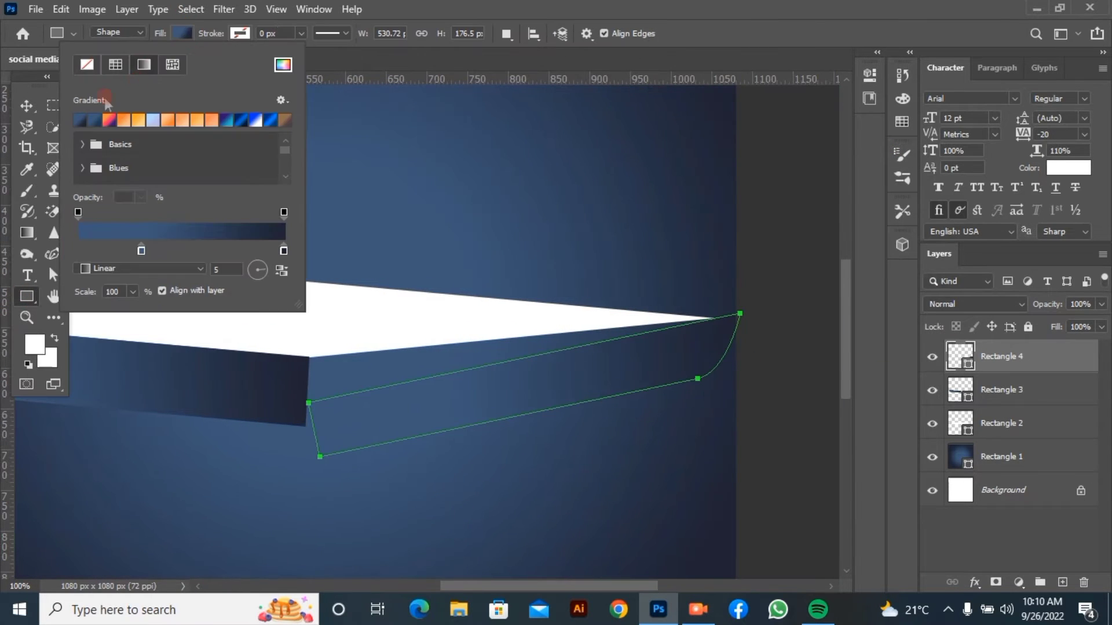
click(115, 65)
click(79, 119)
- Distort the white right strip so its upper edge runs along the diamond's lower-right edge and its tip meets the right corner
click(26, 106)
drag(428, 399, 402, 403)
drag(274, 448, 285, 417)
drag(281, 366, 302, 365)
drag(302, 313, 303, 283)
drag(311, 426, 296, 425)
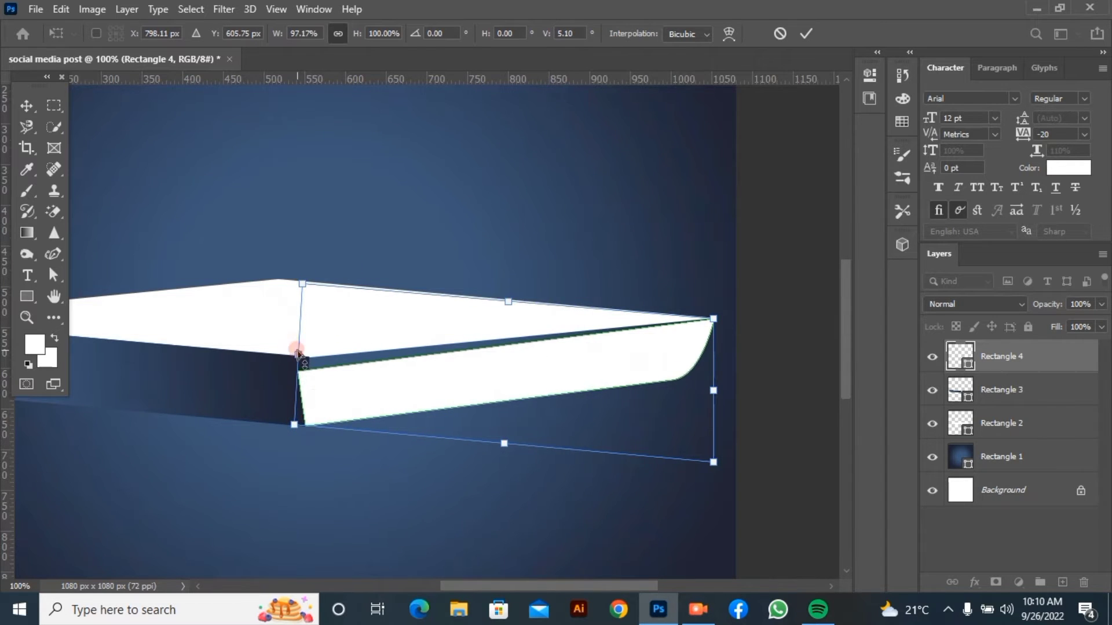
mouse_move(297, 352)
mouse_down()
mouse_move(304, 333)
mouse_move(309, 341)
mouse_up()
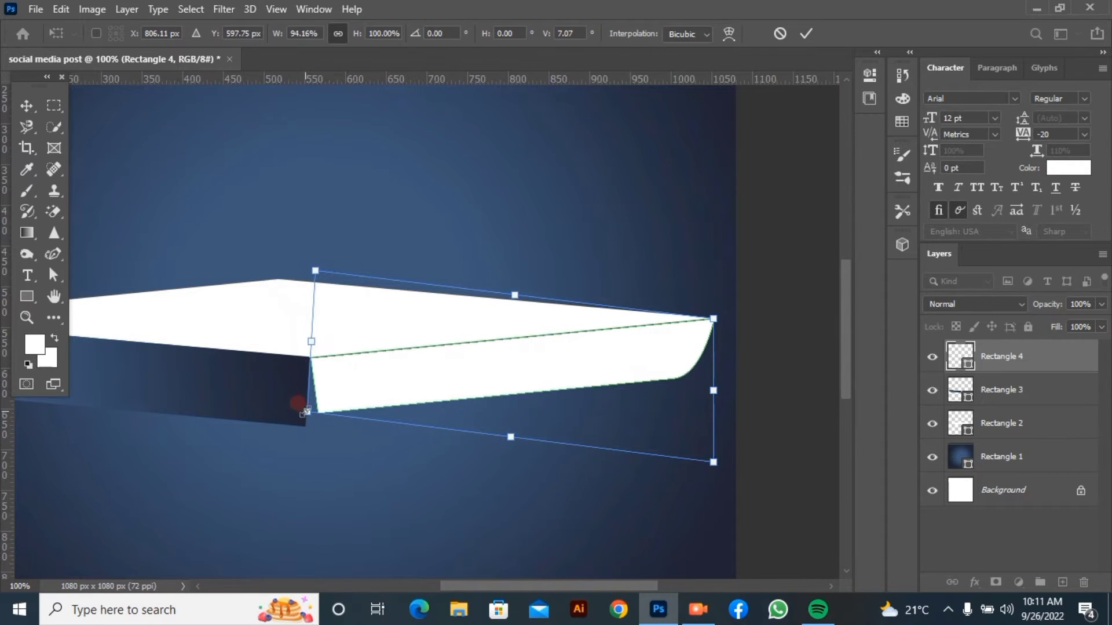
- Skew the right strip's inner end upright and stretch the strip's height to about 123%
drag(306, 412, 307, 413)
drag(510, 437, 419, 404)
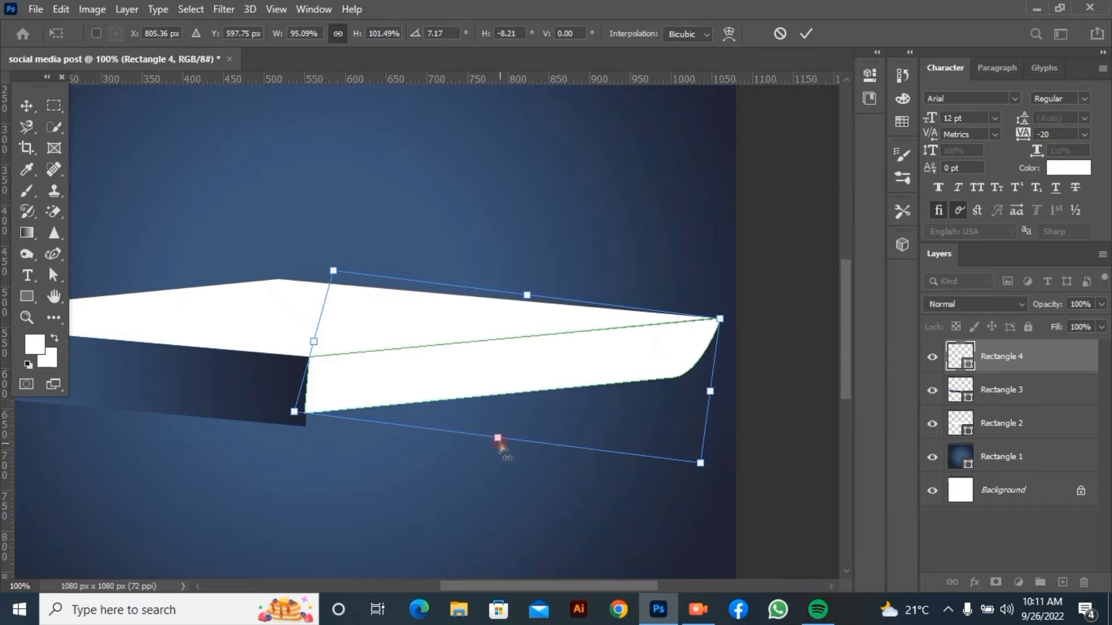
drag(500, 442, 500, 456)
drag(303, 346, 315, 345)
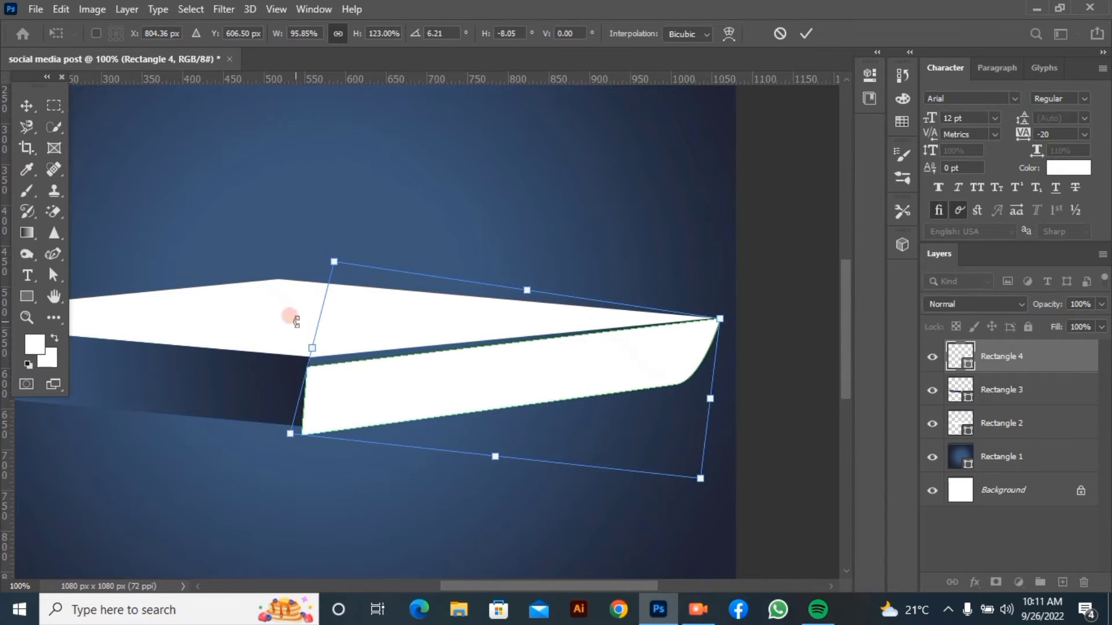
- Rotate the right strip slightly and align its corners with the left strip's inner end and the diamond's right corner
drag(296, 322, 318, 241)
drag(364, 394, 368, 394)
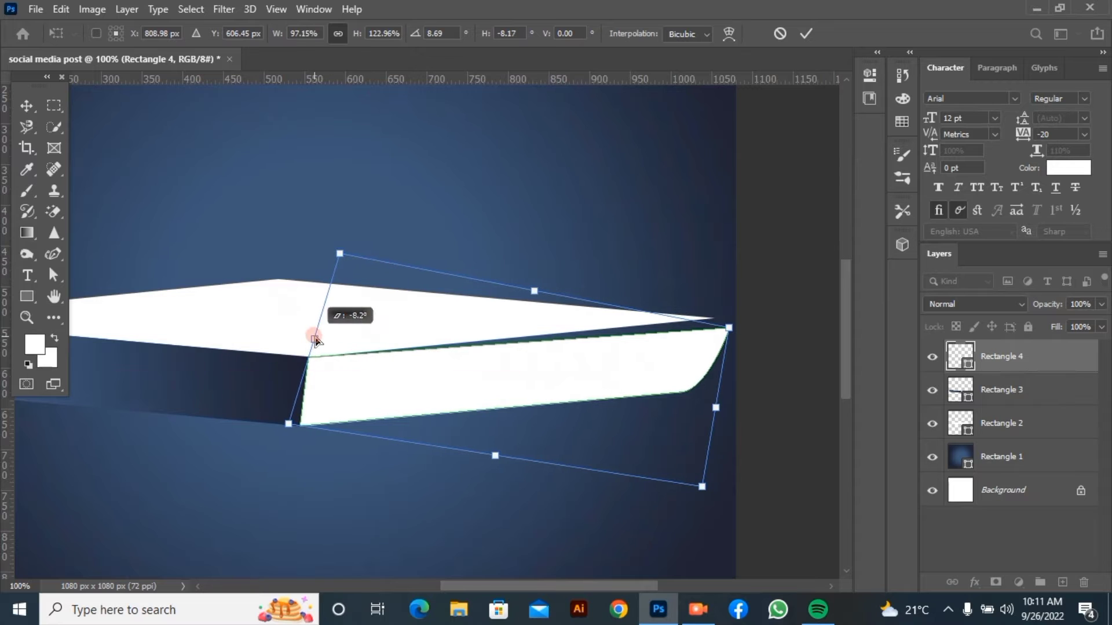
drag(329, 286, 348, 247)
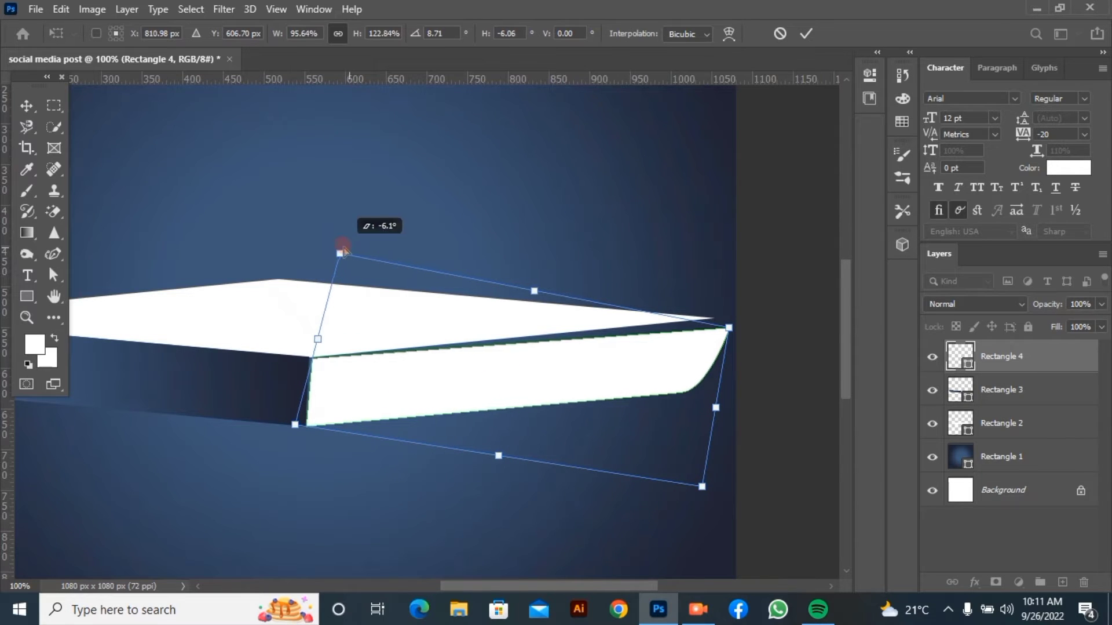
drag(731, 320, 724, 311)
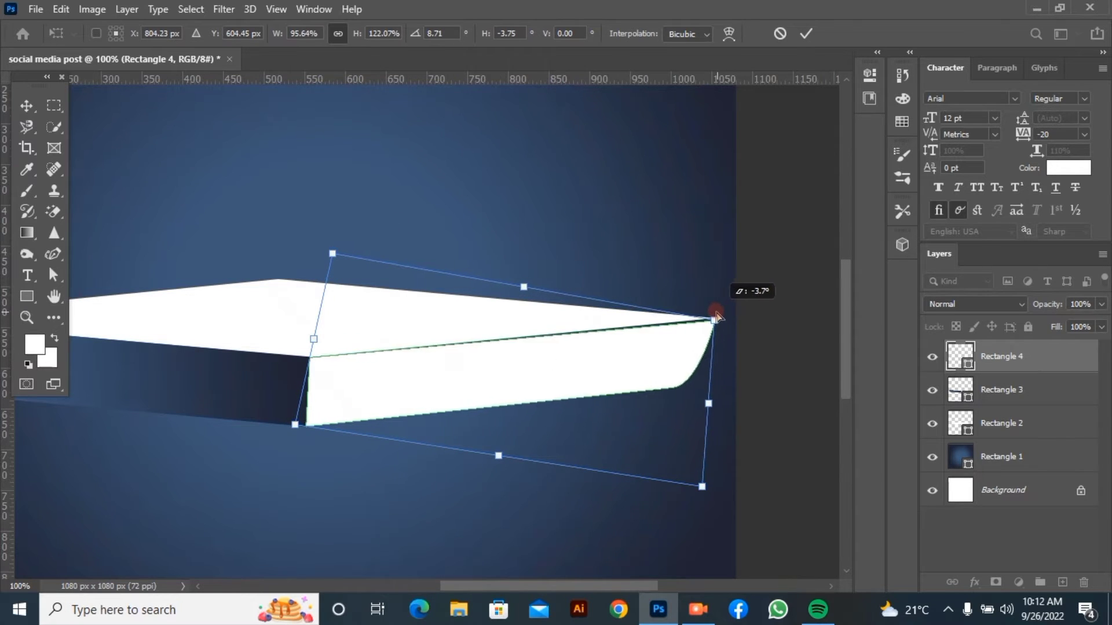
key(Escape)
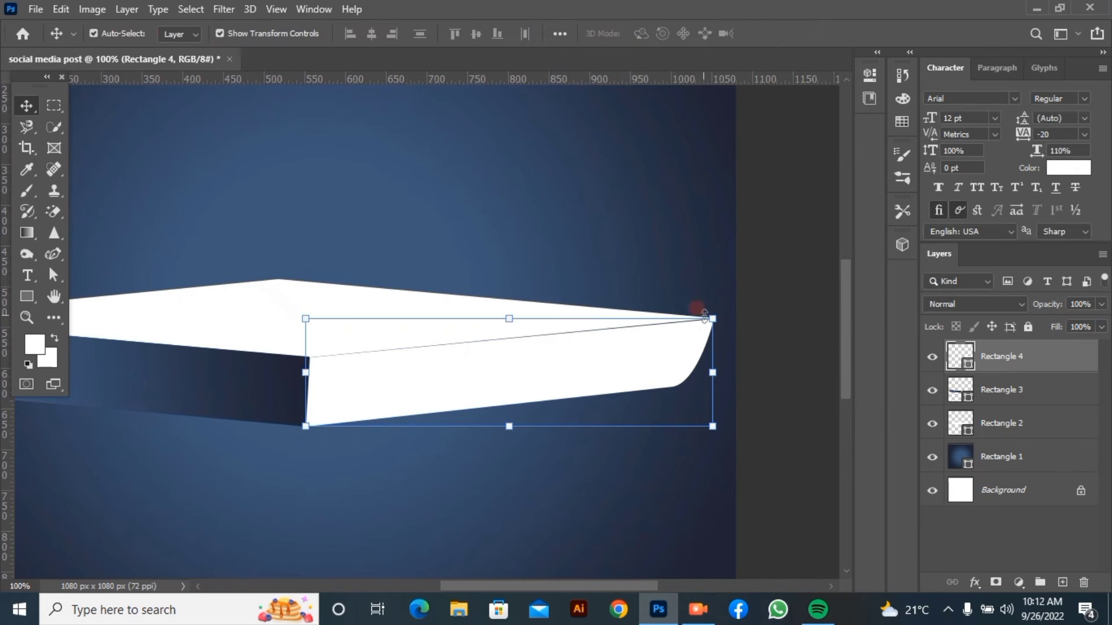
- Adjust the right strip's upper-right corner to close the thin gap along the diamond's lower-right edge
drag(713, 318, 712, 320)
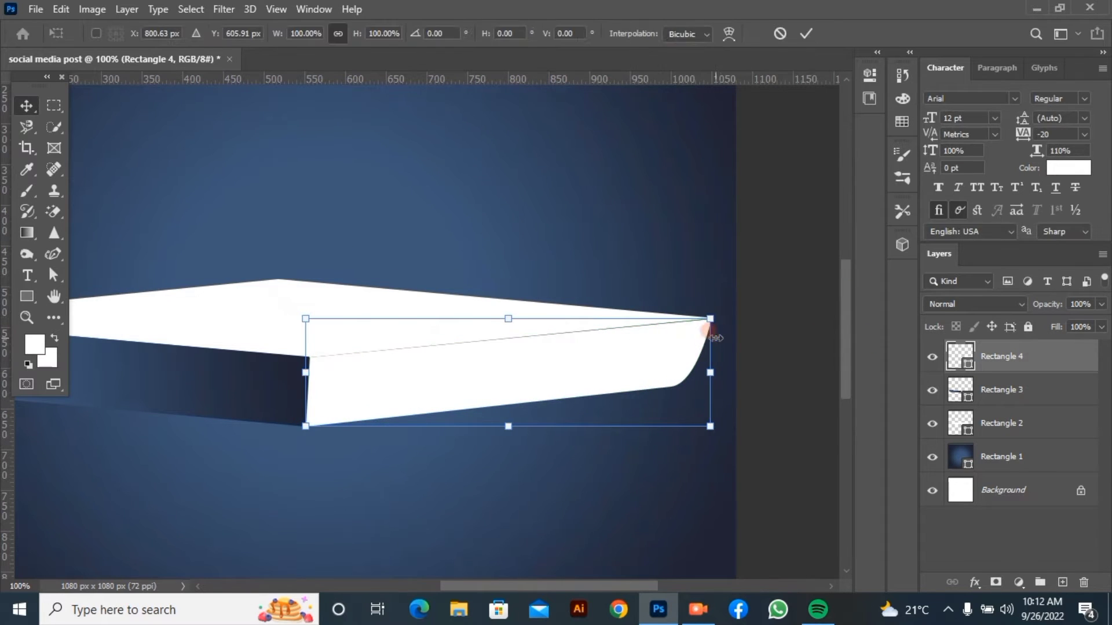
click(806, 33)
key(ctrl+t)
drag(710, 317, 712, 316)
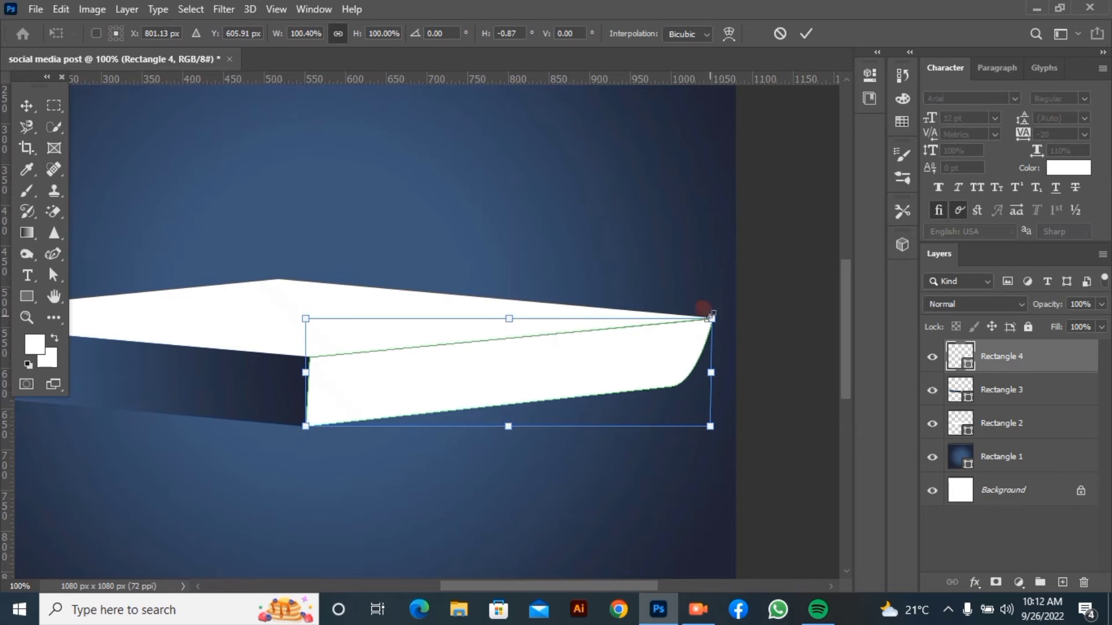
click(806, 33)
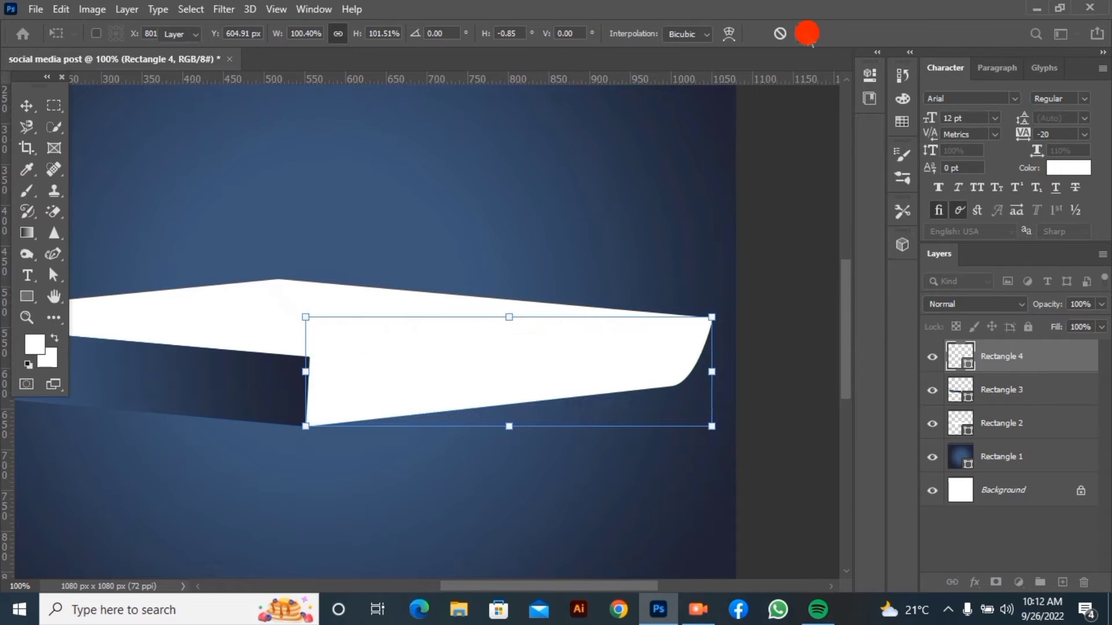
drag(707, 318, 715, 320)
click(806, 33)
- Fine-tune the right strip's upper edge to close the remaining gap near the diamond's right tip
click(649, 386)
key(ctrl+plus)
drag(616, 586, 670, 586)
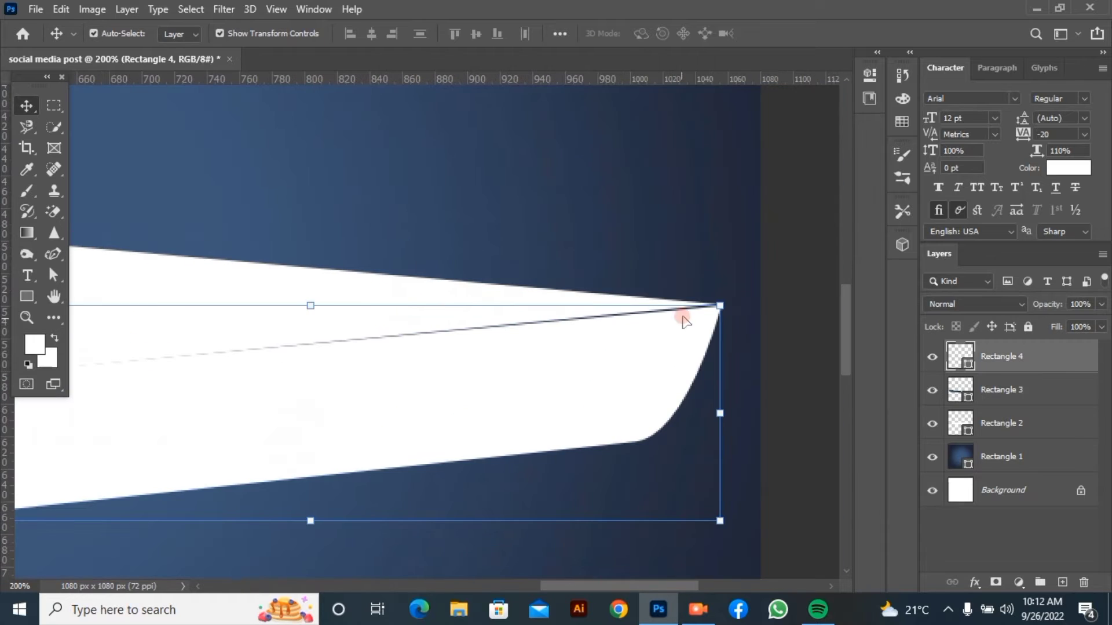
click(667, 302)
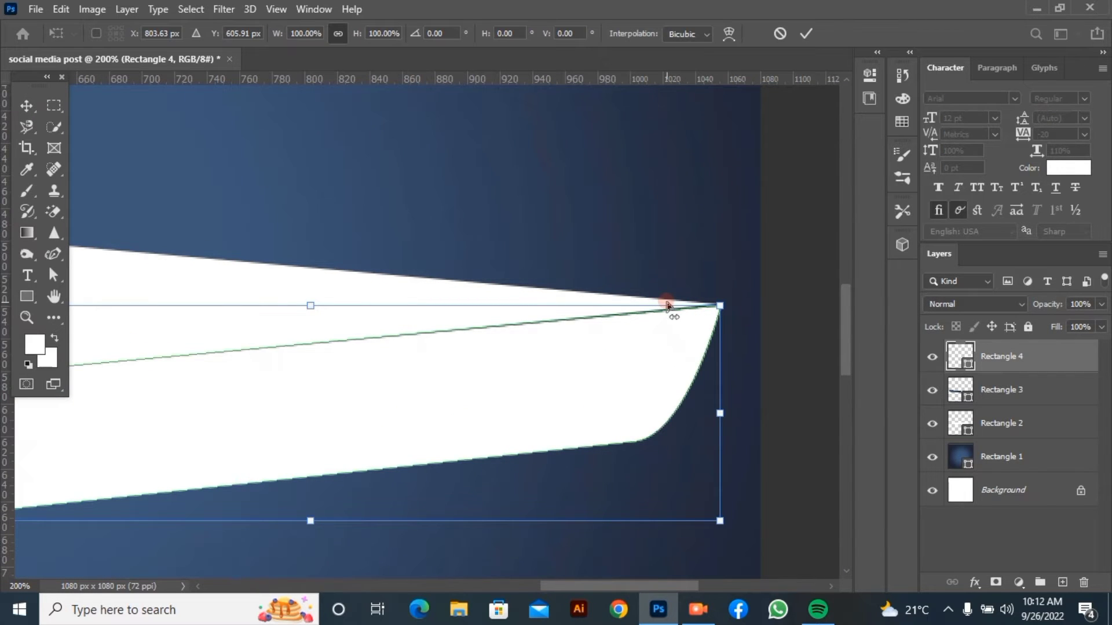
drag(667, 303, 665, 298)
click(806, 34)
- Fill the right strip with the linear blue-to-dark-navy gradient and turn its angle so the dark end sits at the inner corner
key(ctrl+minus)
click(104, 262)
click(249, 374)
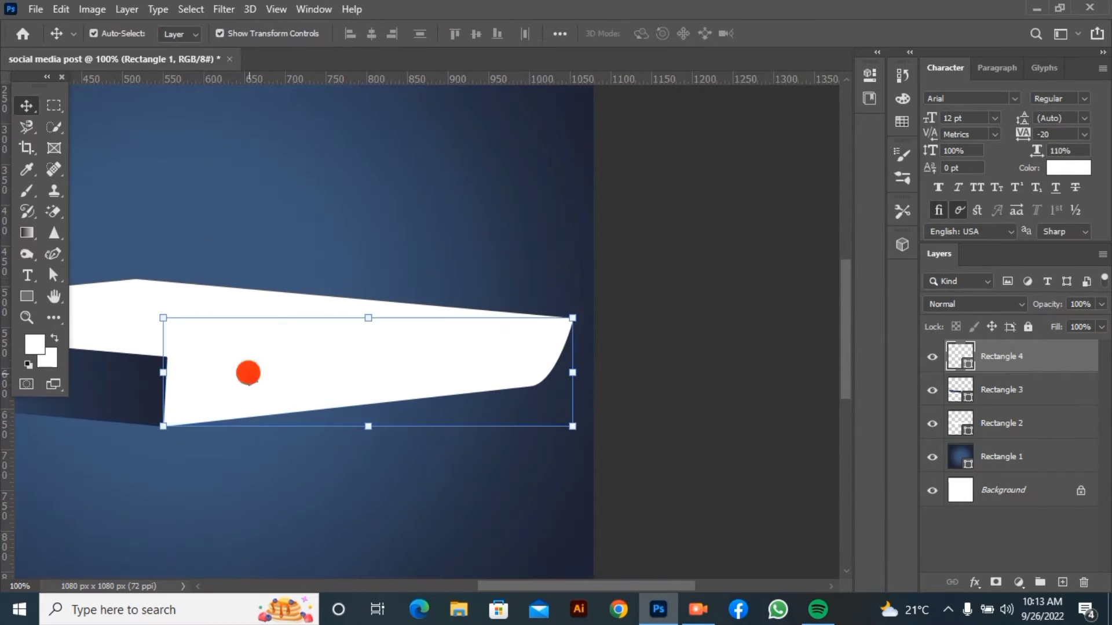
click(27, 295)
click(182, 33)
click(144, 64)
click(80, 120)
click(154, 233)
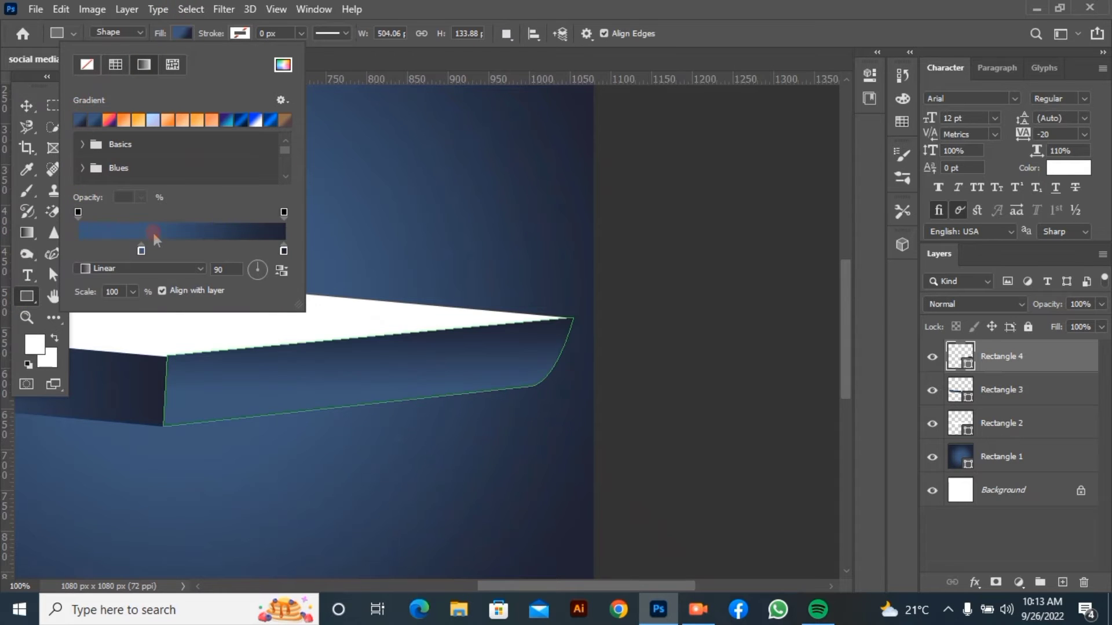
click(82, 122)
drag(258, 261, 259, 284)
click(498, 3)
- Pull the right strip's lower inner corner slightly outward to meet the left strip's inner end
key(ctrl+minus)
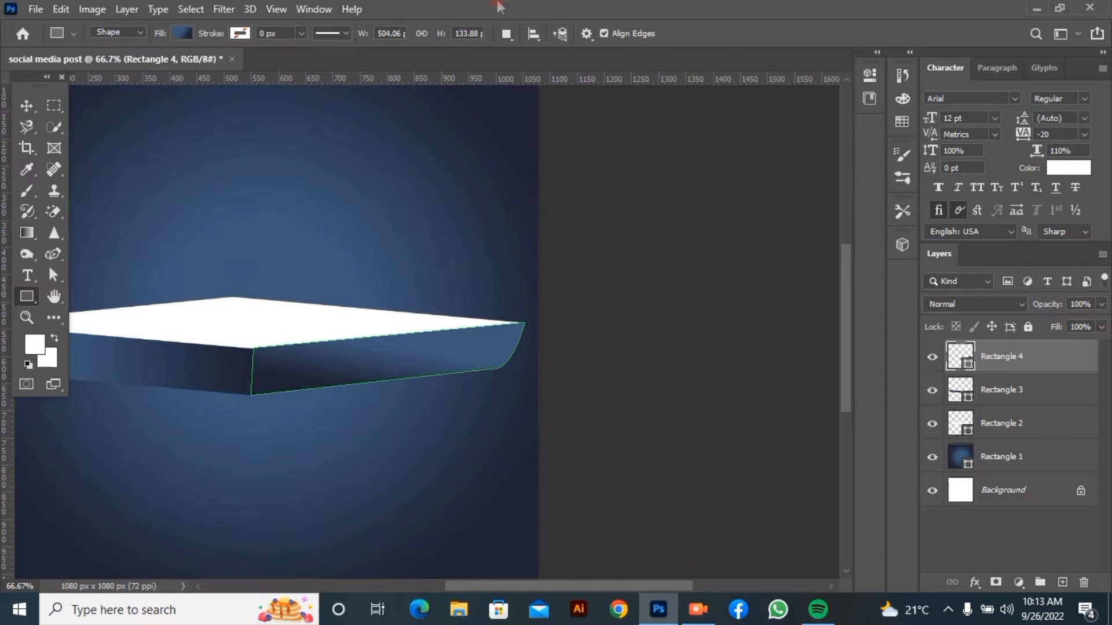
drag(576, 585, 521, 587)
click(485, 451)
click(593, 235)
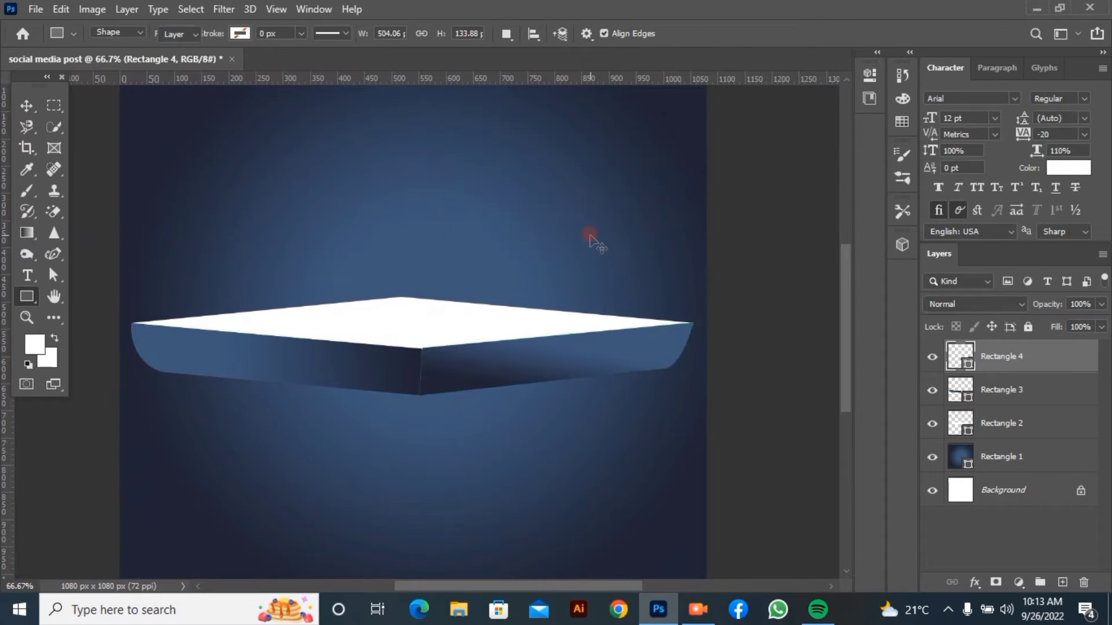
key(v)
click(591, 235)
click(468, 363)
drag(420, 395, 417, 395)
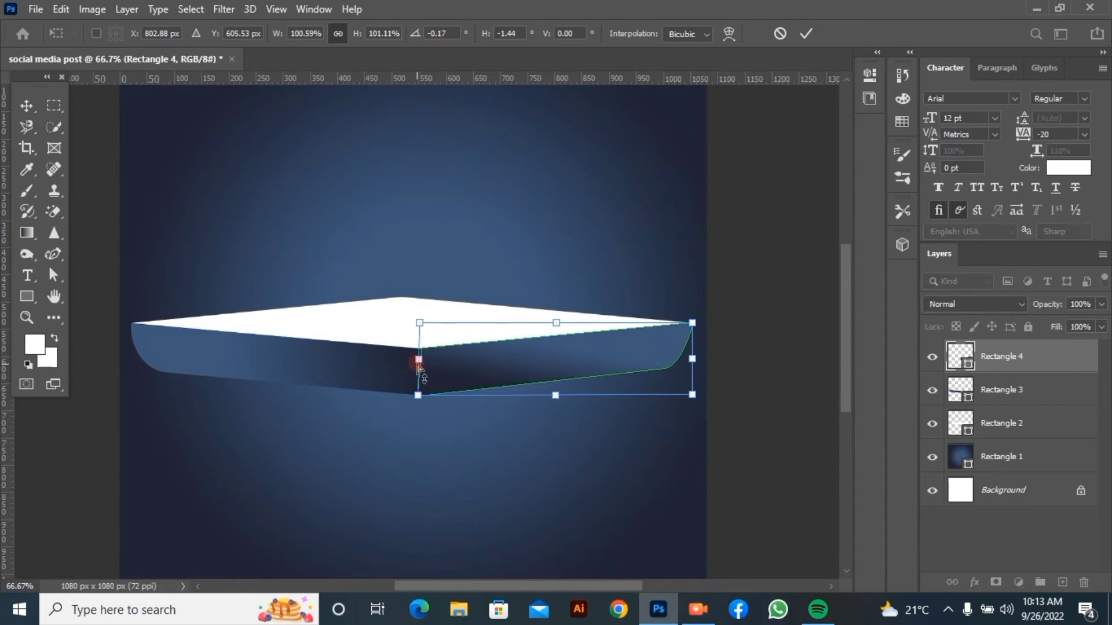
click(804, 32)
- Skew the right strip's inner edge slightly to cover the seam with the left strip
key(ctrl+minus)
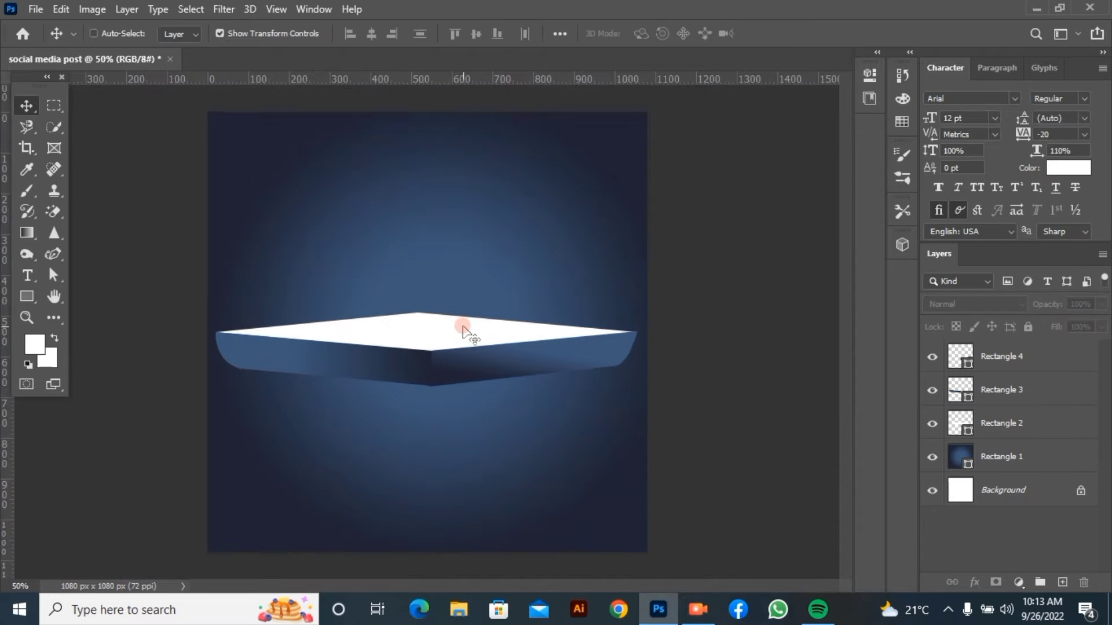
drag(429, 360, 433, 360)
key(ctrl+plus)
key(ctrl+plus)
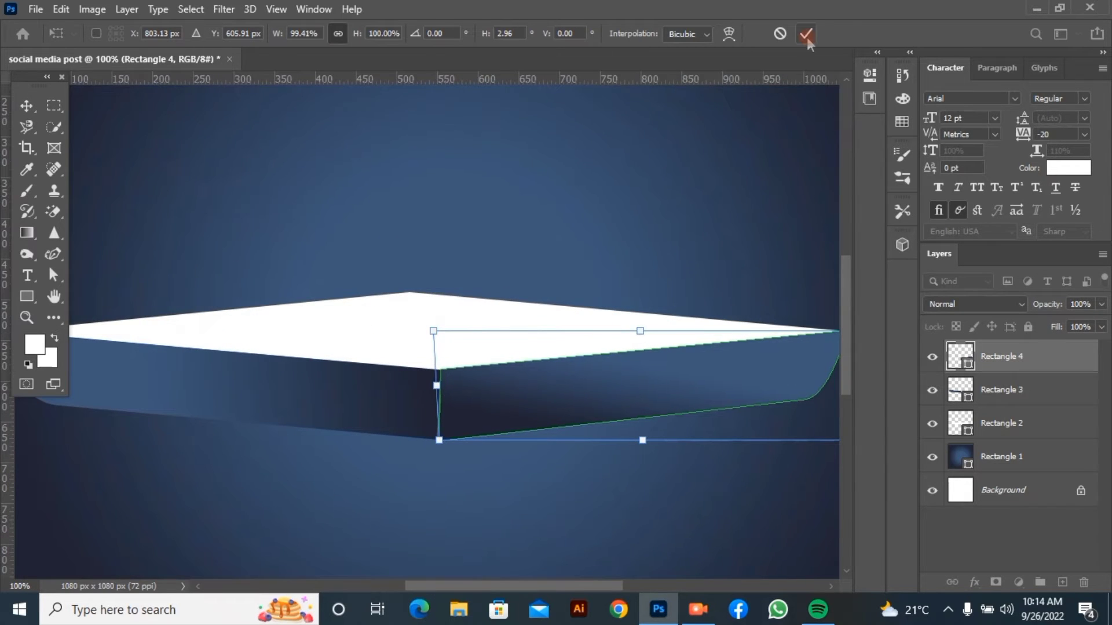
click(808, 37)
- Realign the right strip's lower and upper inner corners with the platform's front corner
click(628, 222)
click(458, 422)
drag(439, 440, 436, 440)
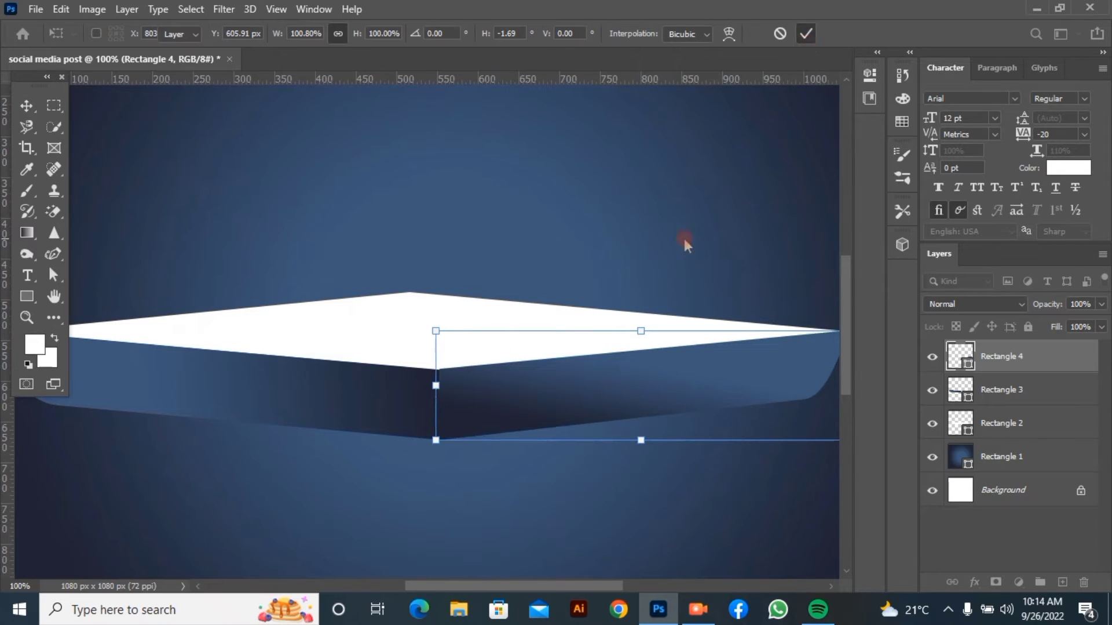
drag(435, 330, 437, 342)
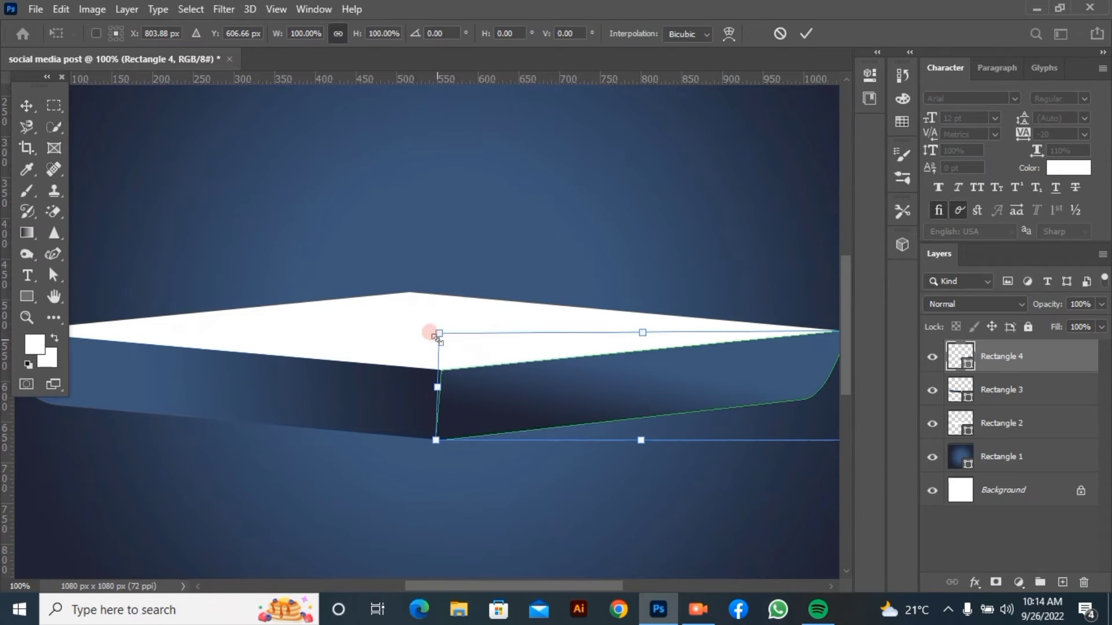
drag(433, 435, 430, 433)
click(807, 36)
click(659, 219)
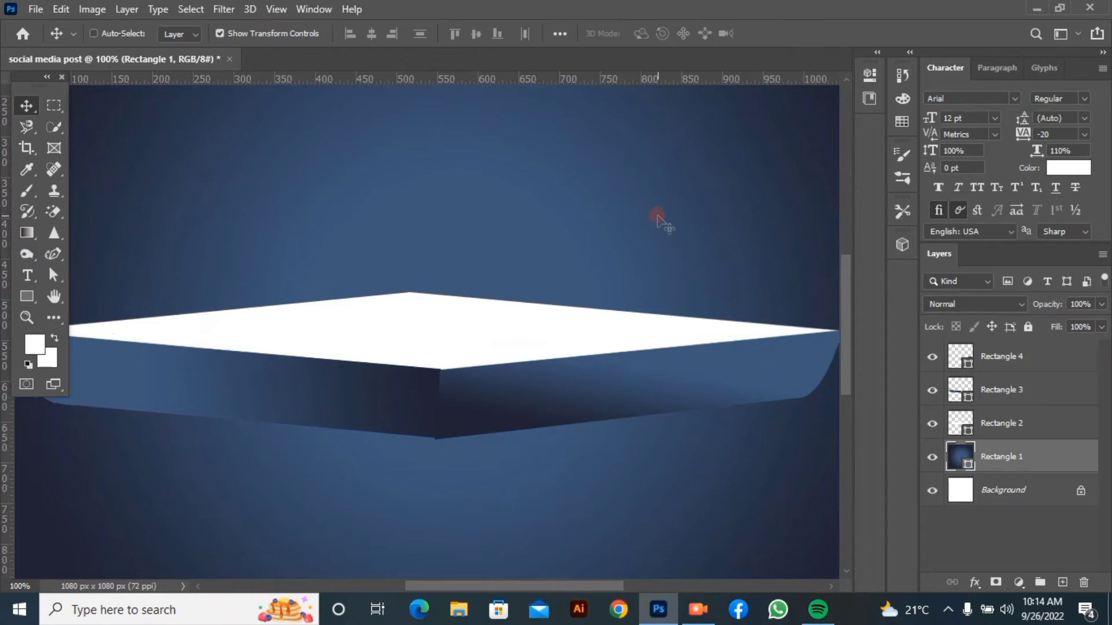
- Refine the right strip's lower inner corner at close range and nudge the strip up against the diamond
key(ctrl+minus)
click(454, 355)
scroll(455, 380, up, 3)
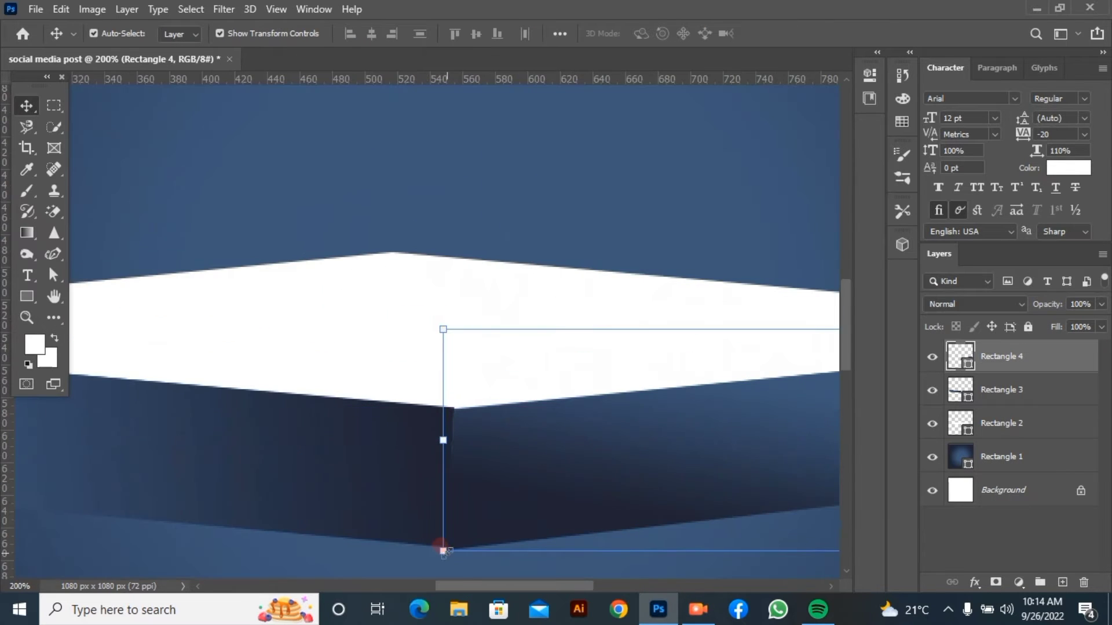
drag(443, 550, 447, 547)
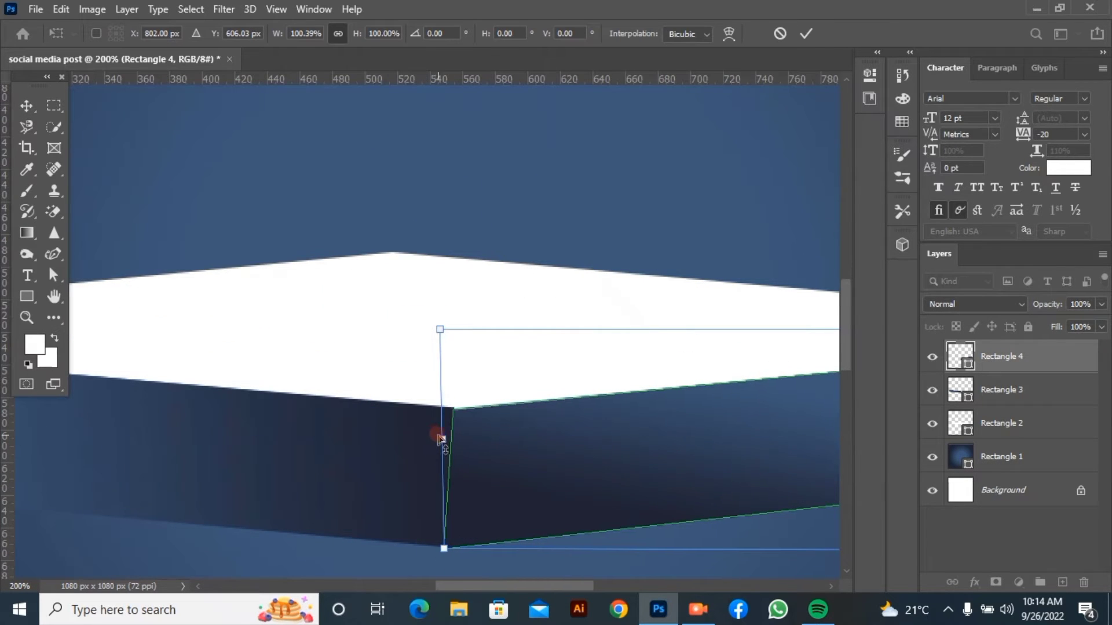
drag(472, 452, 468, 448)
click(806, 33)
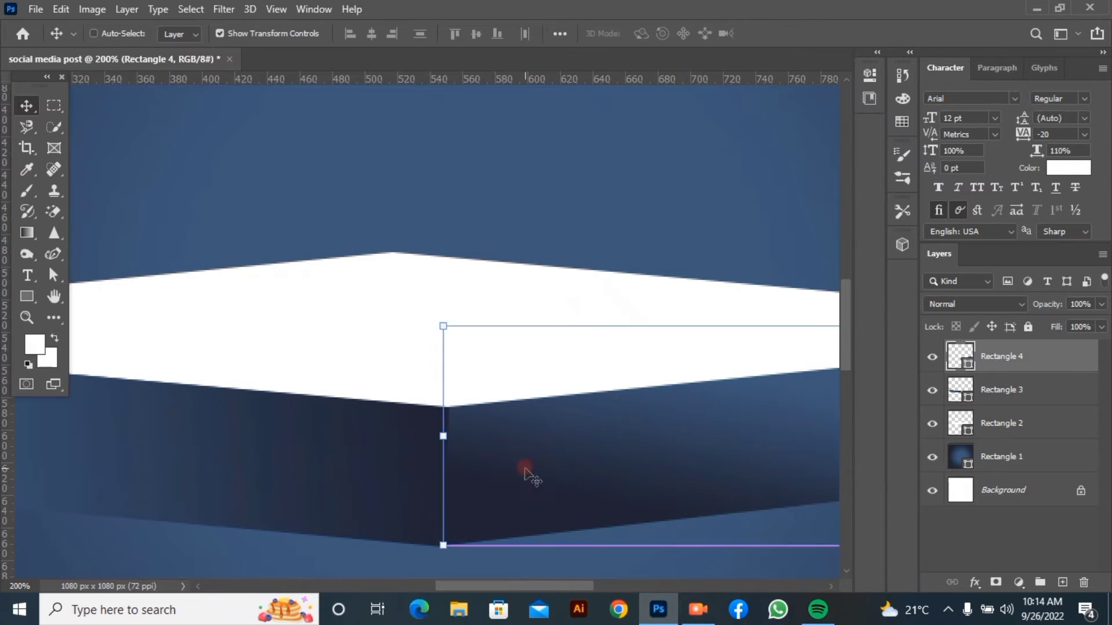
- Lower the right strip's bottom inner corner slightly to line up with the left strip's bottom edge
drag(444, 544, 447, 549)
click(689, 152)
click(526, 503)
click(805, 34)
click(373, 198)
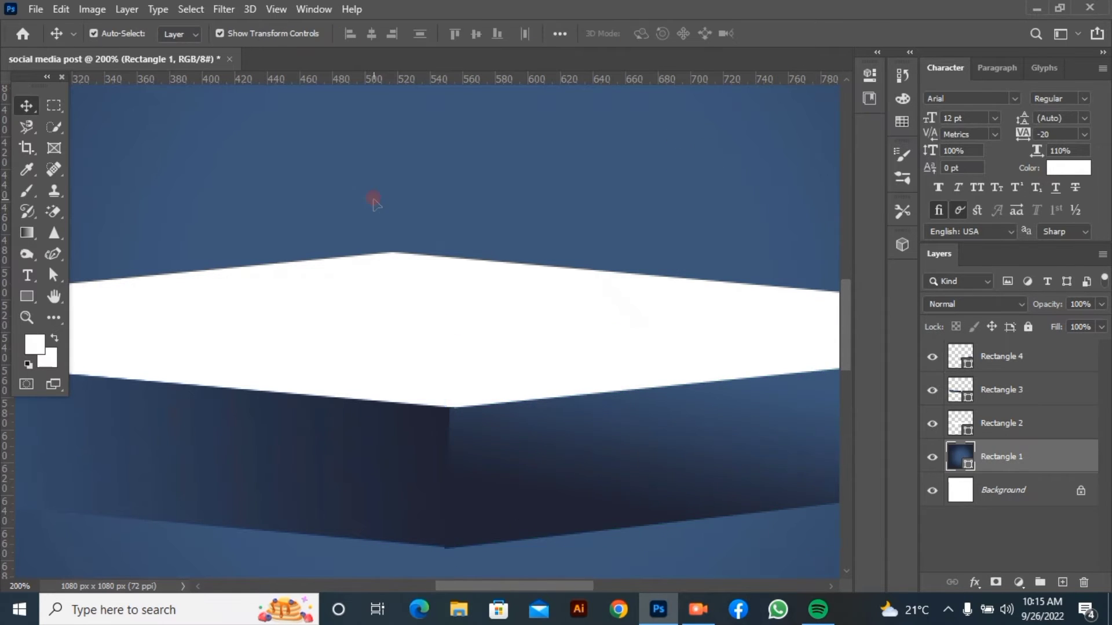
- Fill the white diamond on top of the platform with the linear blue-to-dark-teal gradient at 90°
scroll(373, 198, down, 3)
click(380, 317)
double_click(960, 422)
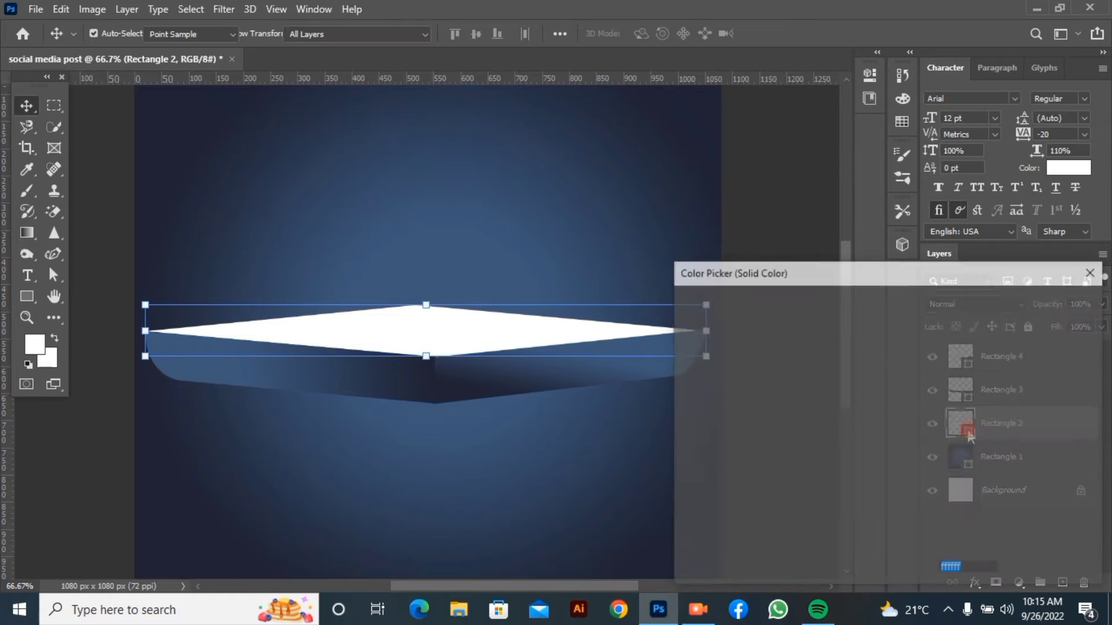
click(1051, 330)
click(27, 296)
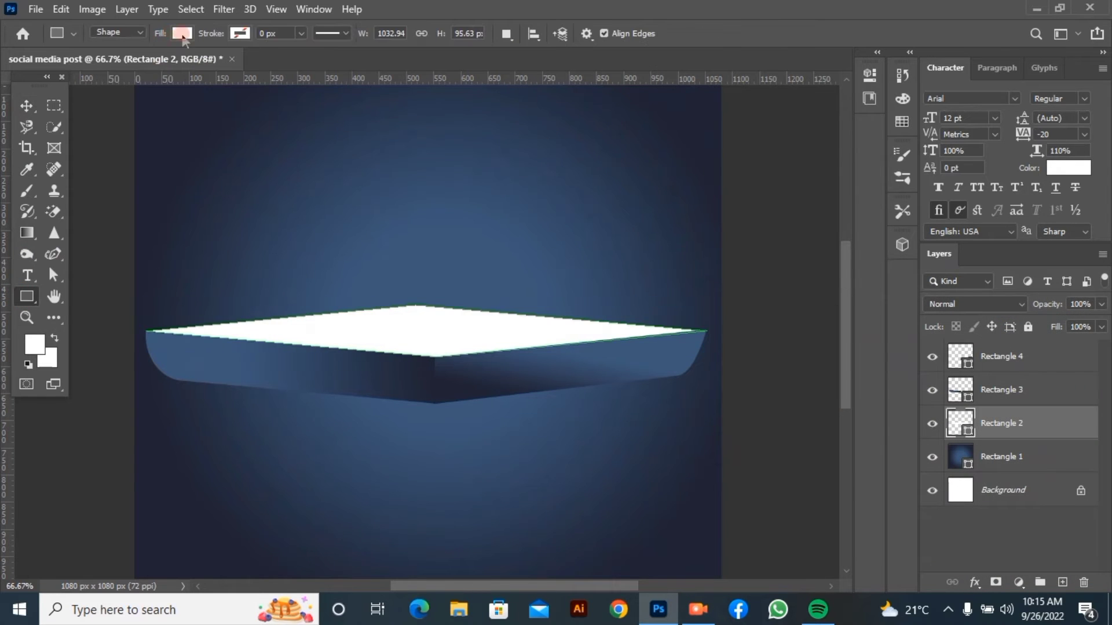
click(182, 33)
click(143, 64)
click(75, 120)
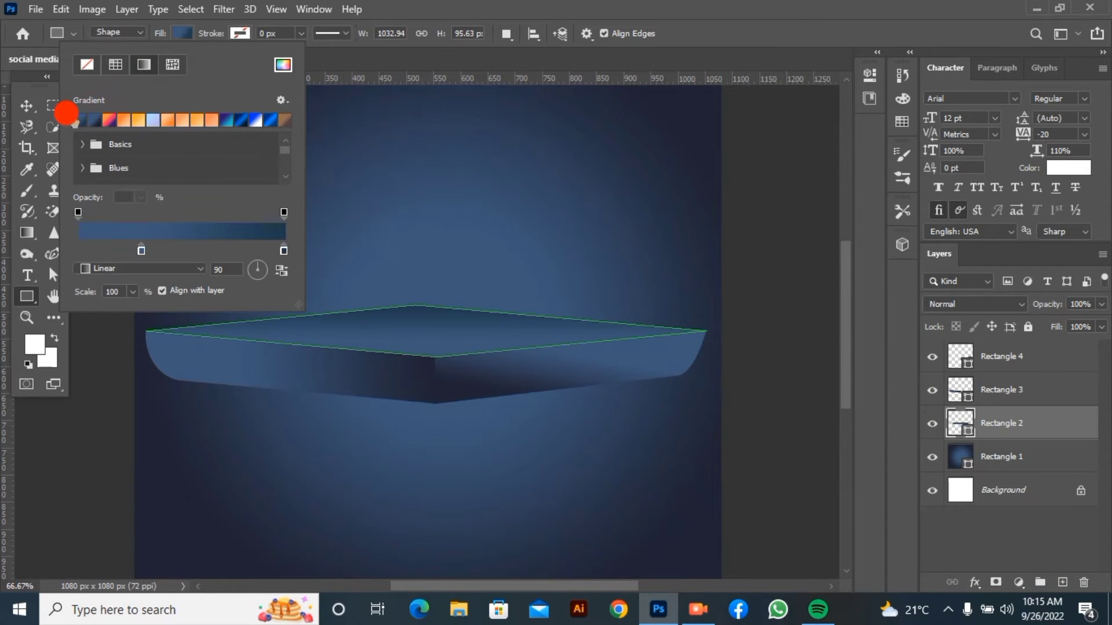
click(561, 7)
- Adjust the left strip's upper-left corner to meet the diamond's left corner
click(26, 105)
click(160, 341)
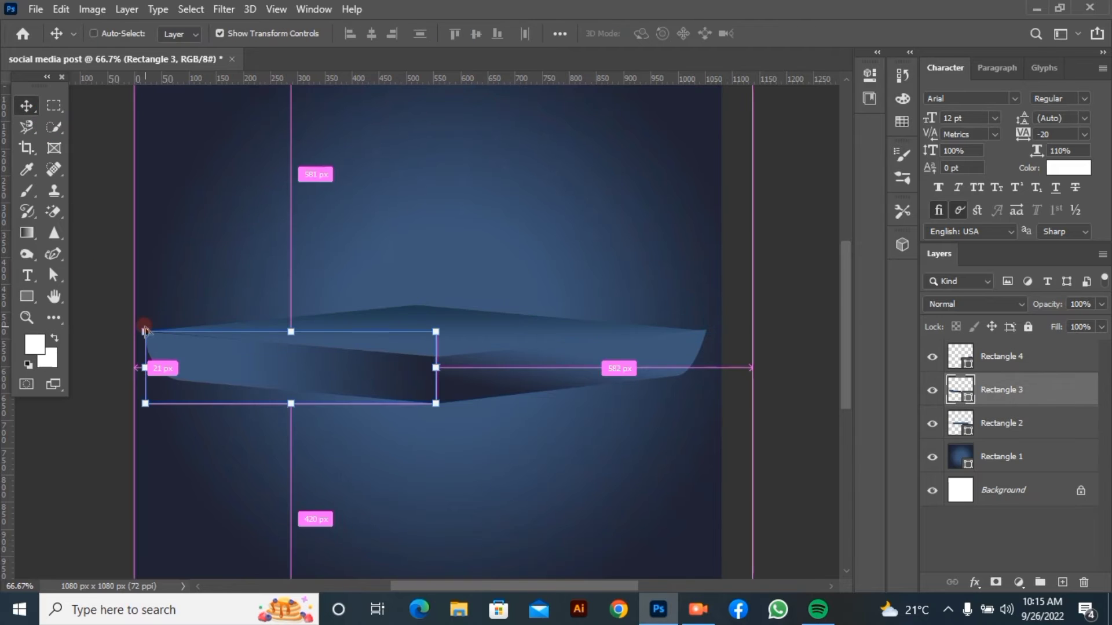
drag(146, 331, 142, 322)
click(799, 129)
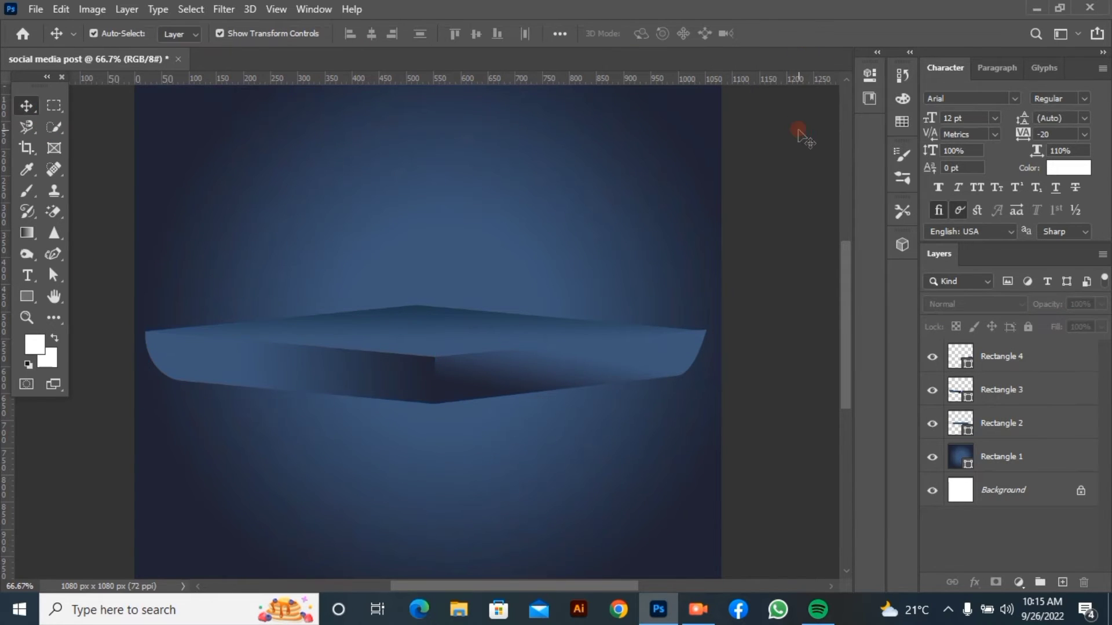
- Lock the Rectangle 1 background gradient layer
drag(733, 310, 373, 384)
drag(832, 346, 351, 381)
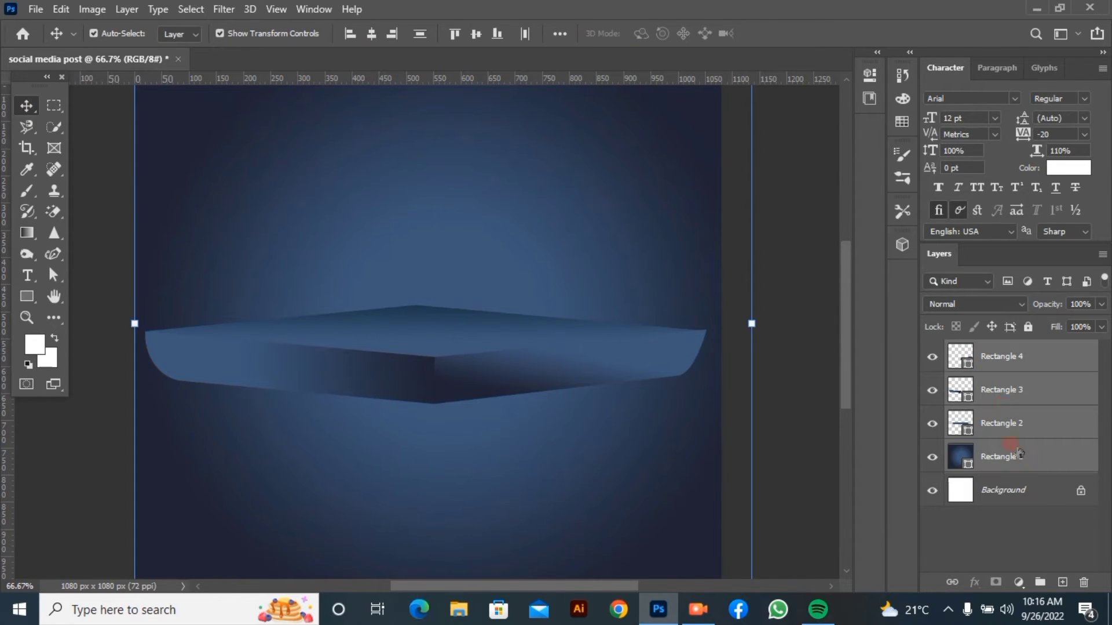
click(1012, 454)
click(1027, 328)
- Convert the three platform shape layers, Rectangle 2, 3 and 4, into a single smart object
drag(142, 337, 650, 390)
key(ctrl+minus)
right_click(940, 375)
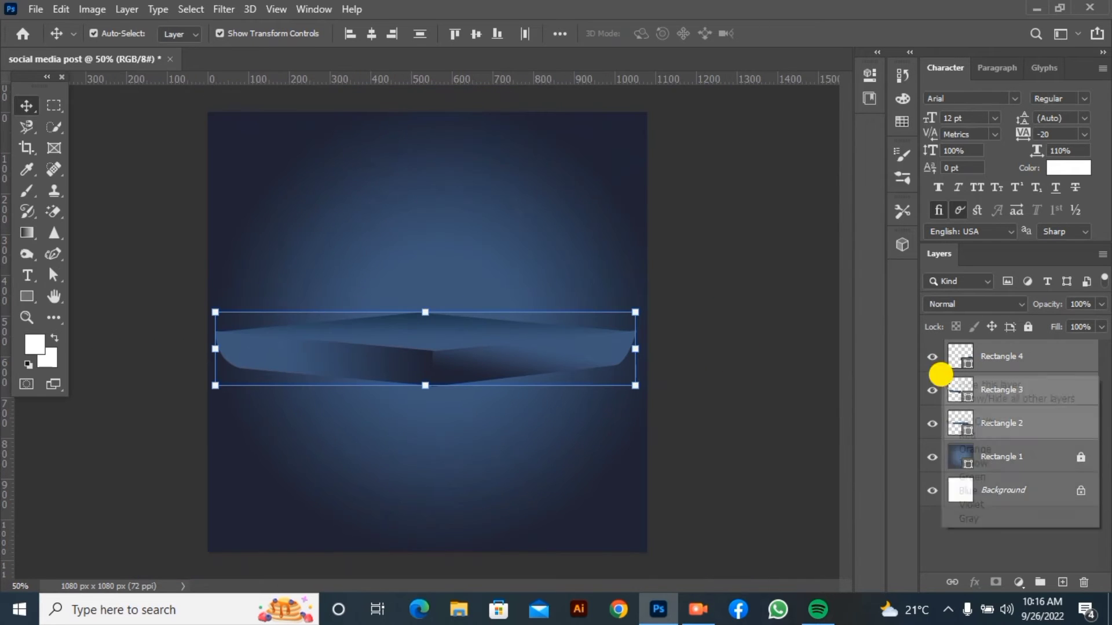
click(1012, 328)
right_click(1013, 354)
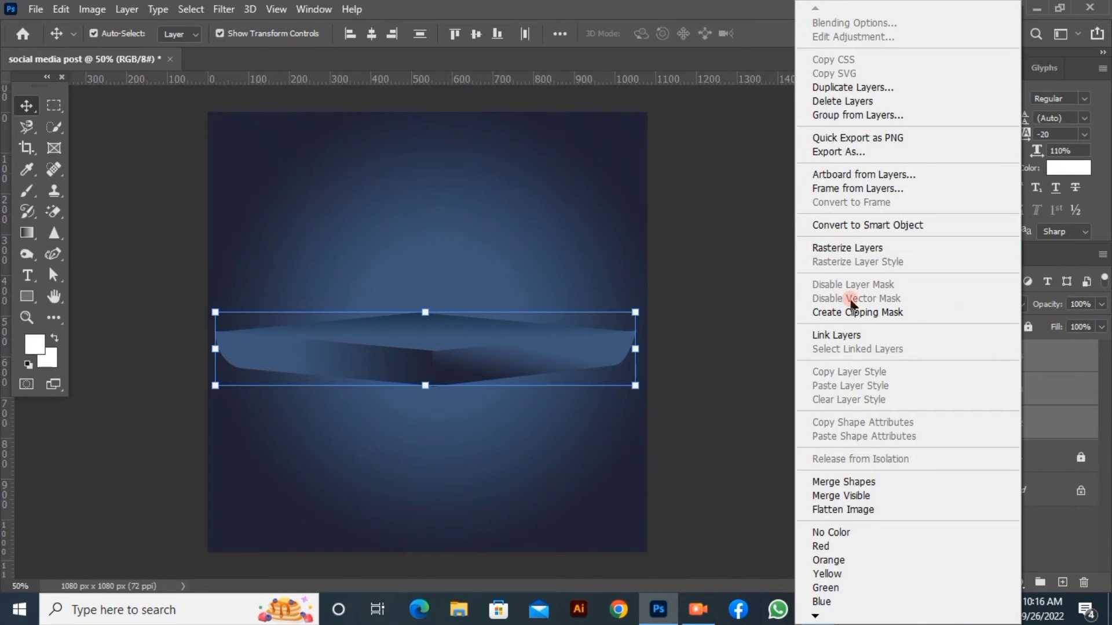
click(857, 227)
- Scale the platform to 70.81% and move it to the lower part of the canvas at X 540 px, Y 809.79 px
drag(636, 385, 514, 367)
drag(390, 347, 457, 444)
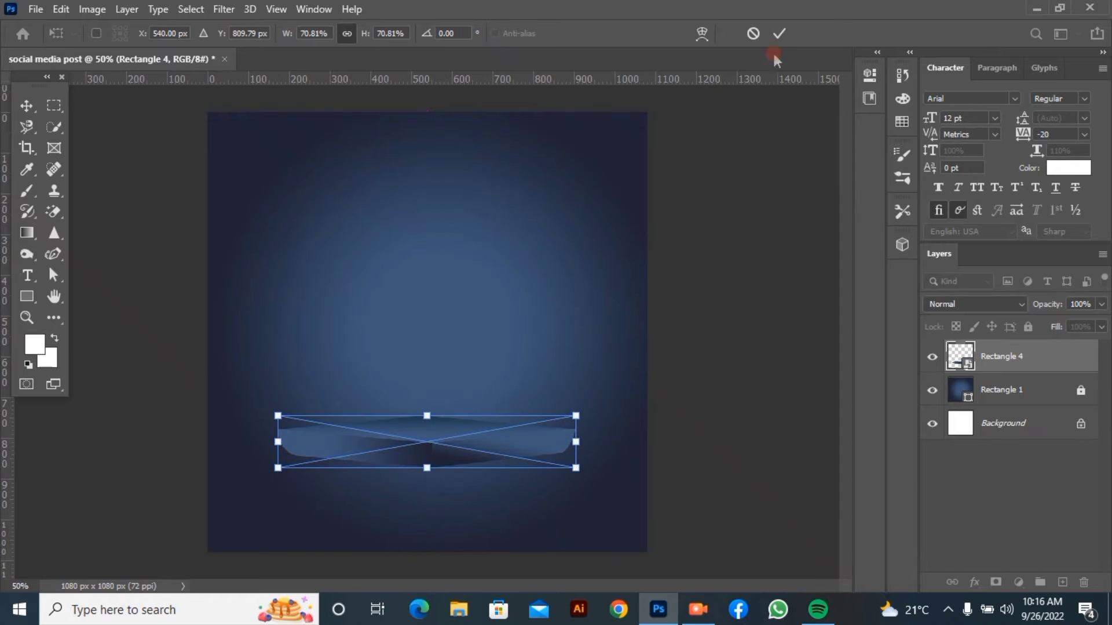
key(Return)
- Duplicate the platform, shrink the copy, and stack it centred on top of the original as a second tier
click(456, 440)
key(ctrl+j)
drag(575, 466, 528, 459)
drag(435, 431, 459, 408)
click(779, 33)
click(745, 268)
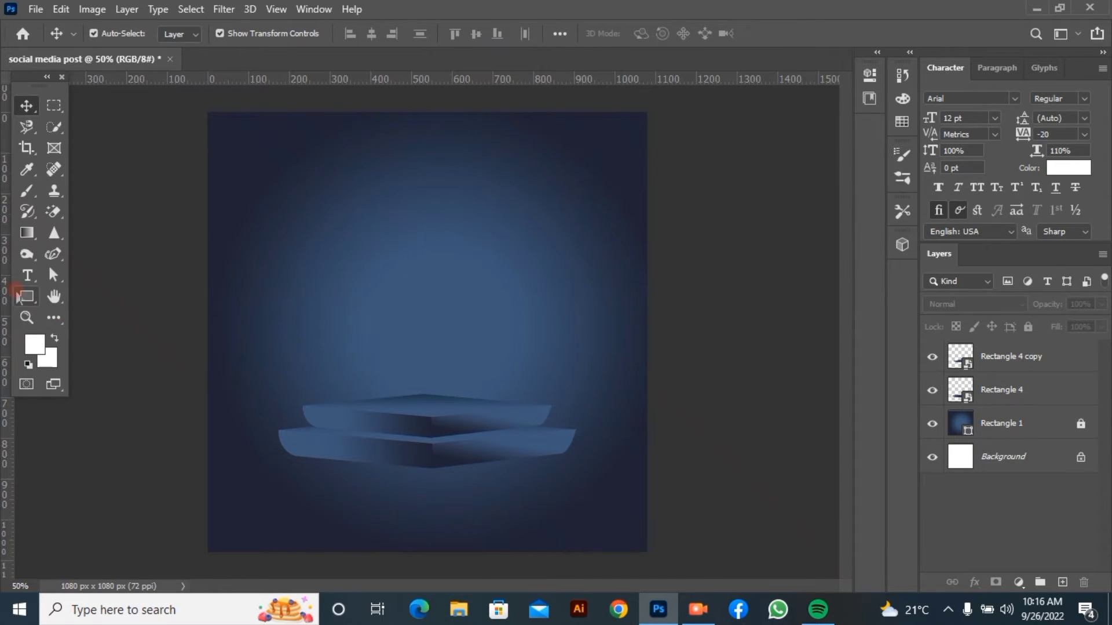
- Enlarge the lower platform tier around its centre so it extends further beyond the upper tier
click(433, 465)
click(580, 467)
drag(616, 471, 643, 479)
click(780, 35)
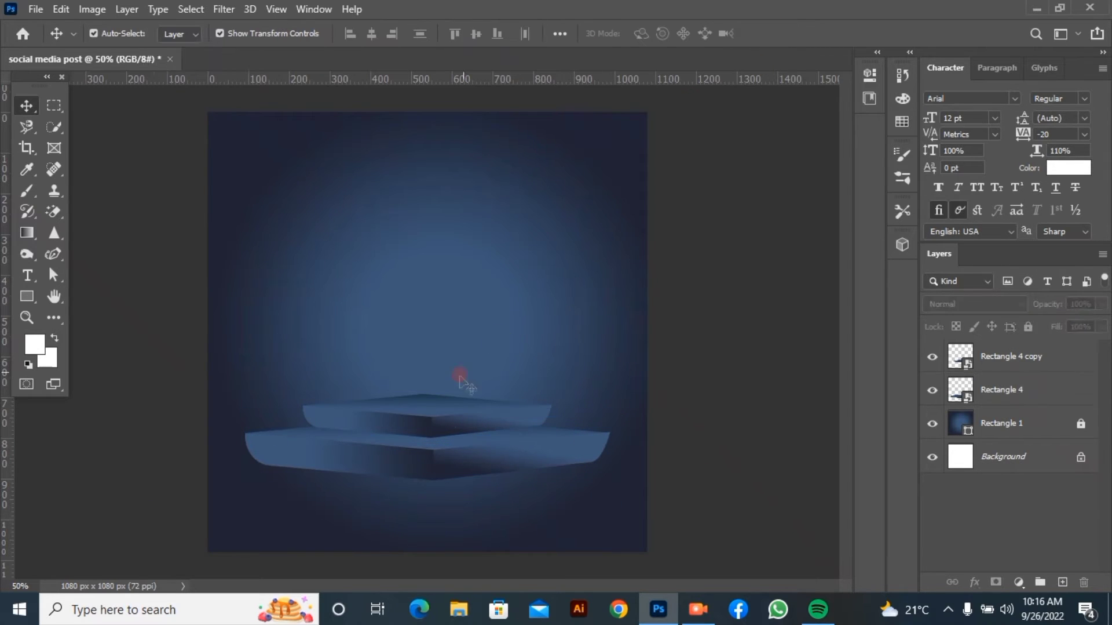
- Enlarge the upper platform tier slightly, keeping it centred above the lower one
click(460, 378)
drag(551, 435, 443, 392)
click(778, 47)
click(514, 301)
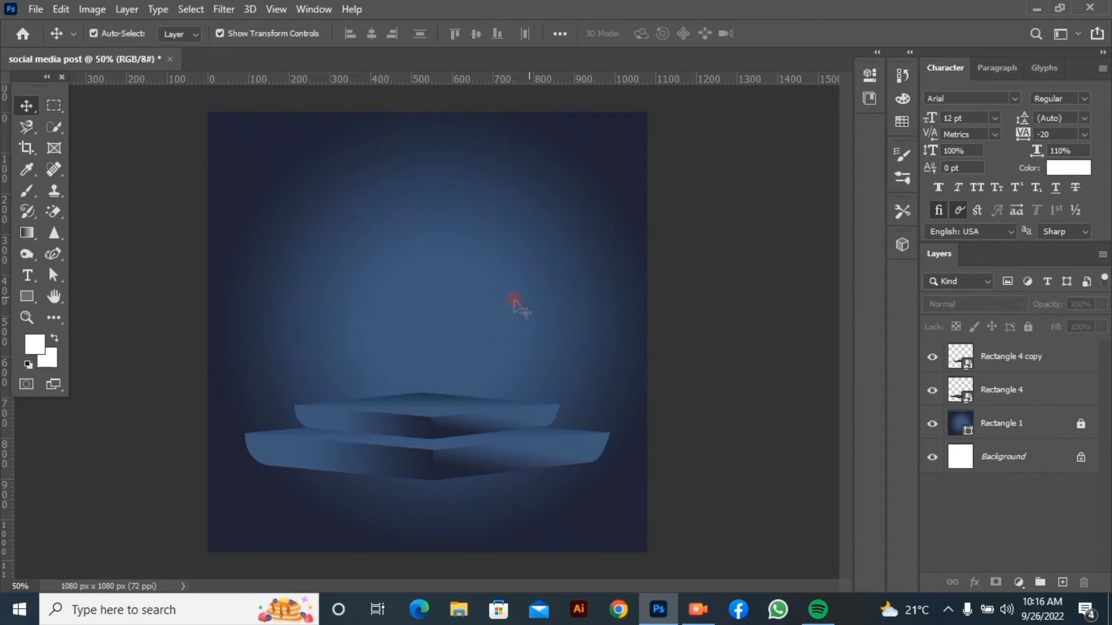
key(ctrl+o)
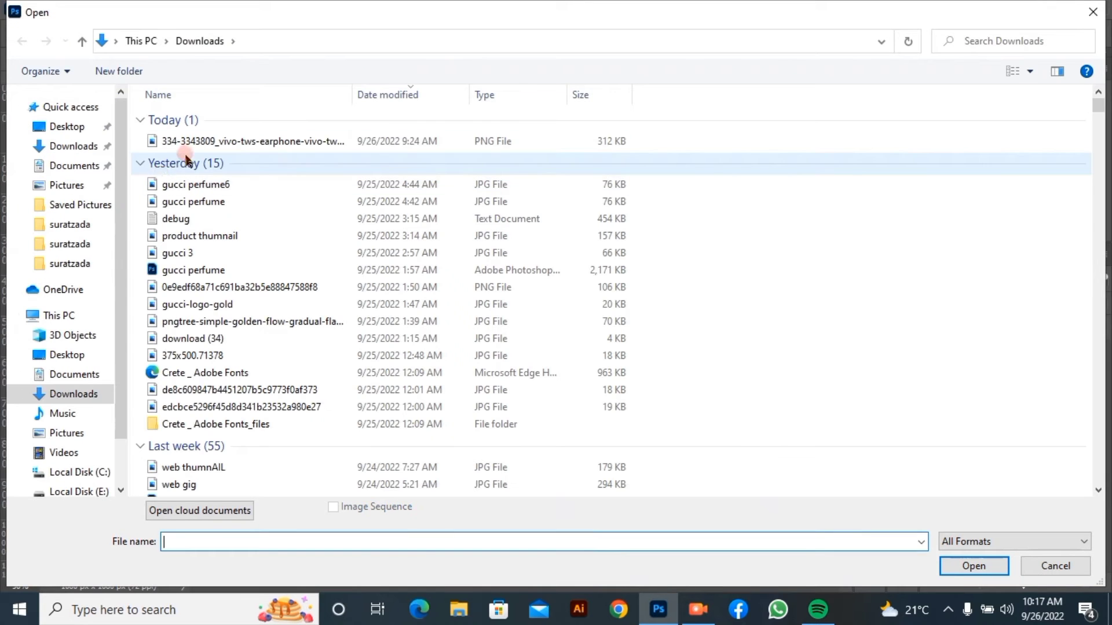
click(194, 140)
click(977, 567)
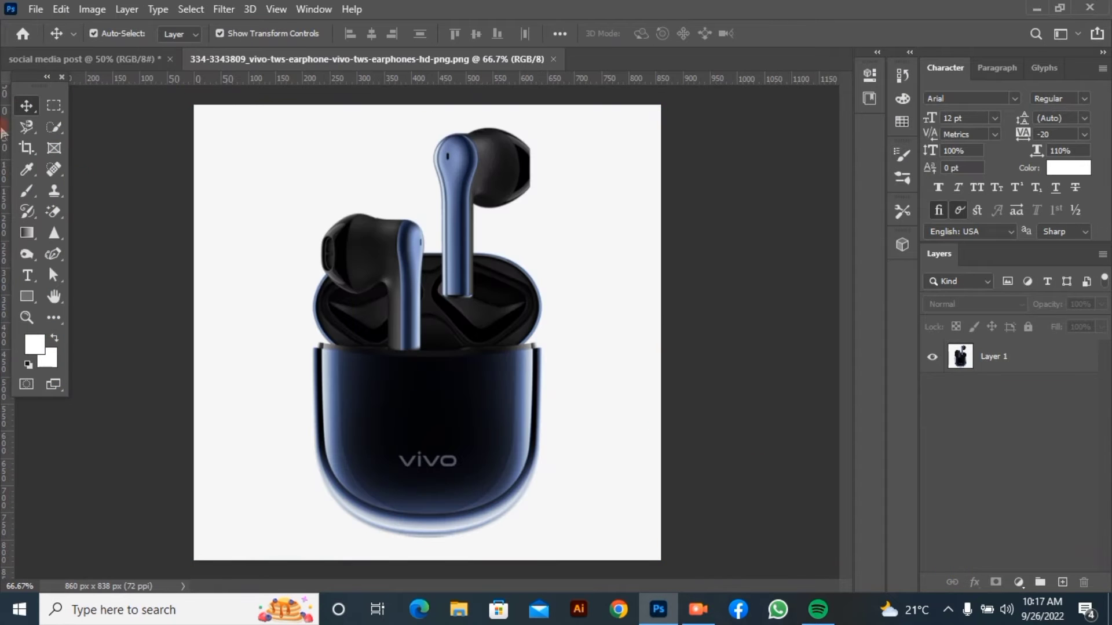
- Try to select the earphones with the Quick Selection tool
click(51, 126)
click(535, 231)
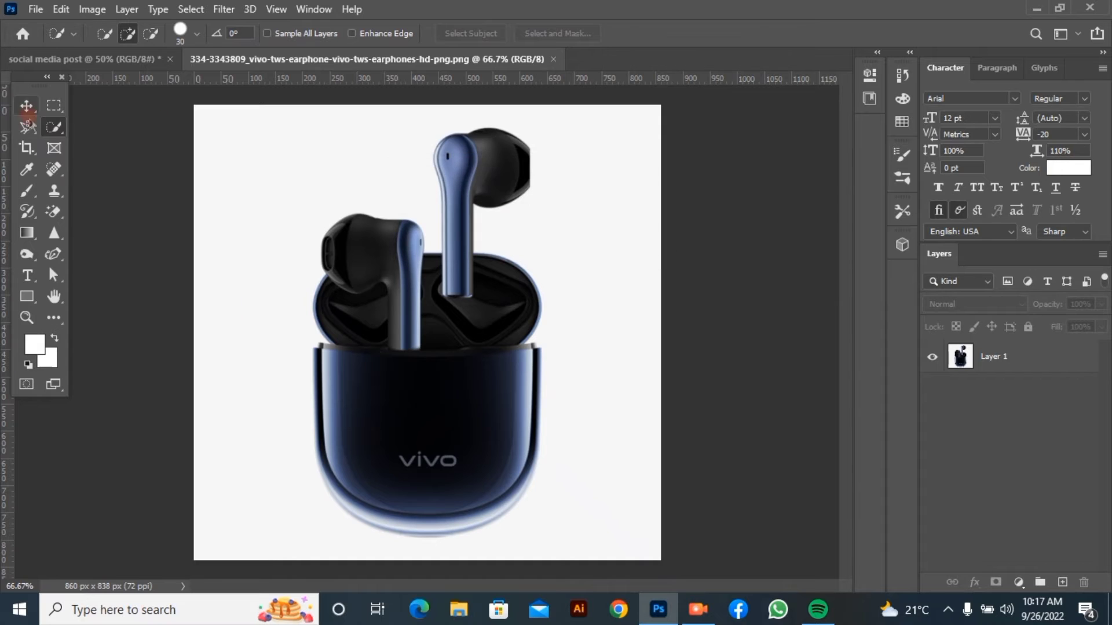
right_click(50, 126)
click(132, 158)
right_click(49, 122)
click(133, 142)
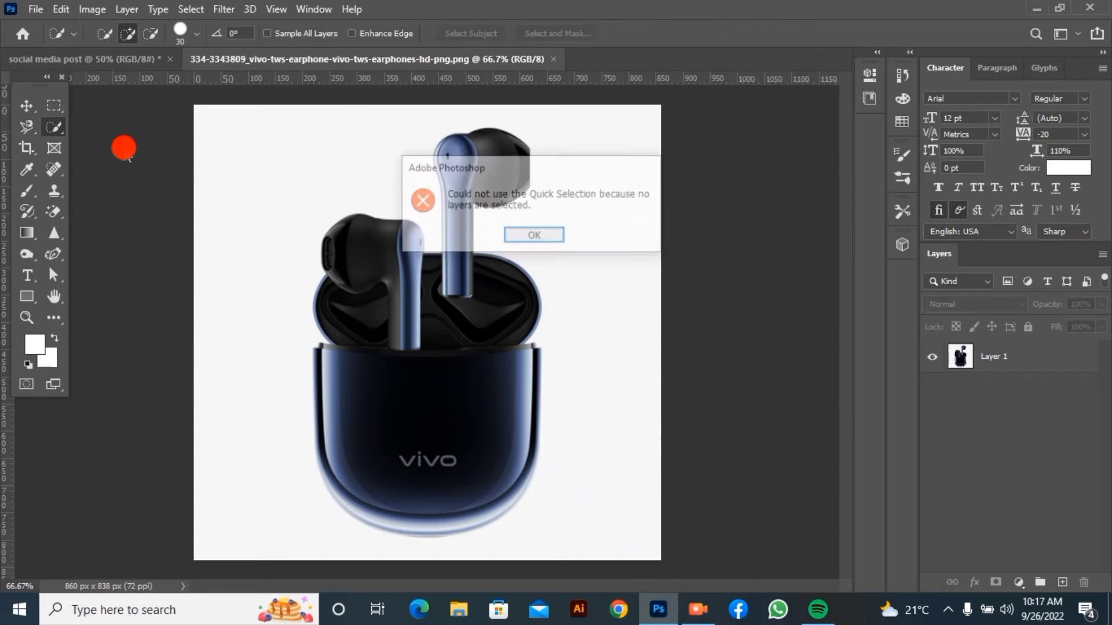
click(538, 238)
- Select Layer 1 and remove the white background around the earphones with the Magic Eraser
key(v)
drag(374, 346, 374, 339)
click(54, 210)
click(233, 204)
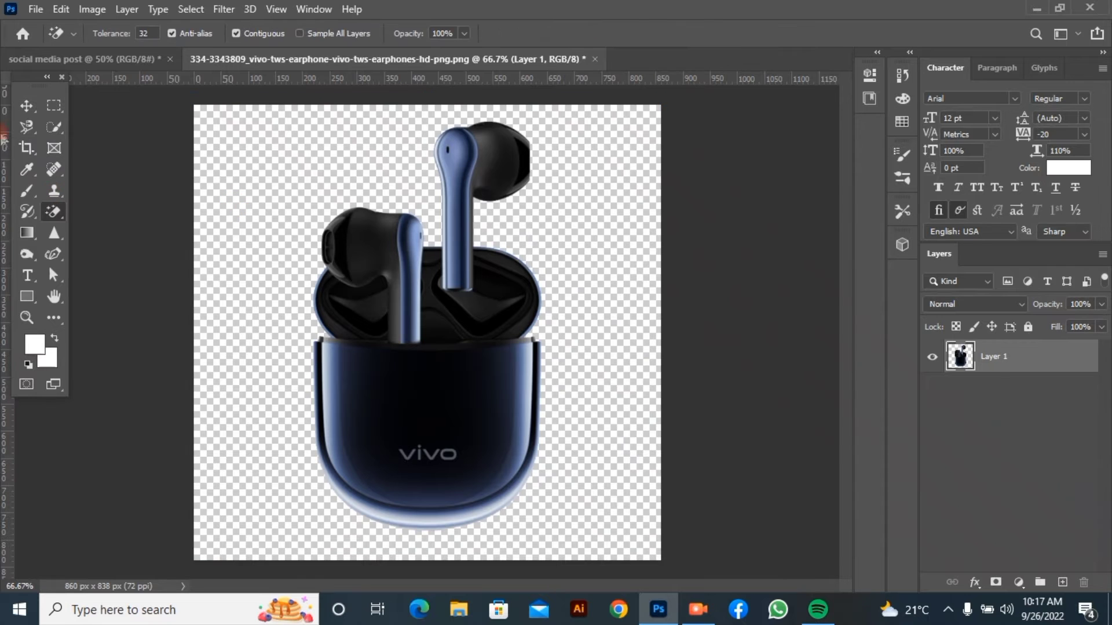
- Bring the earphones into the social media post document and magic-erase the leftover light rim beneath the case
key(v)
mouse_move(440, 348)
mouse_down()
mouse_move(360, 350)
mouse_move(218, 99)
mouse_move(144, 54)
mouse_move(446, 355)
mouse_up()
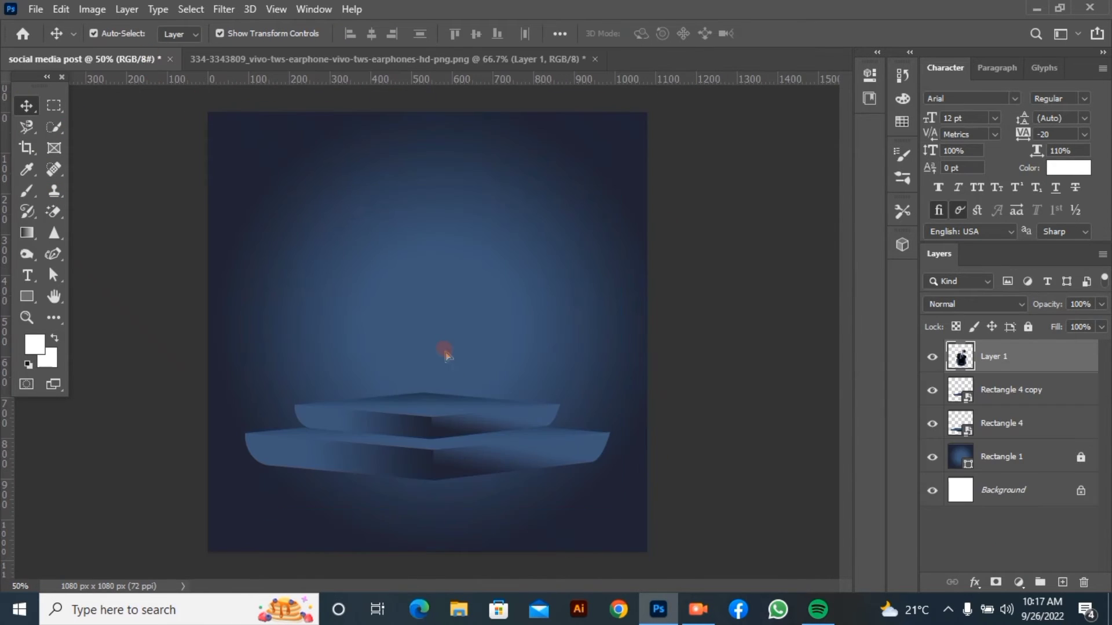
click(54, 211)
click(338, 183)
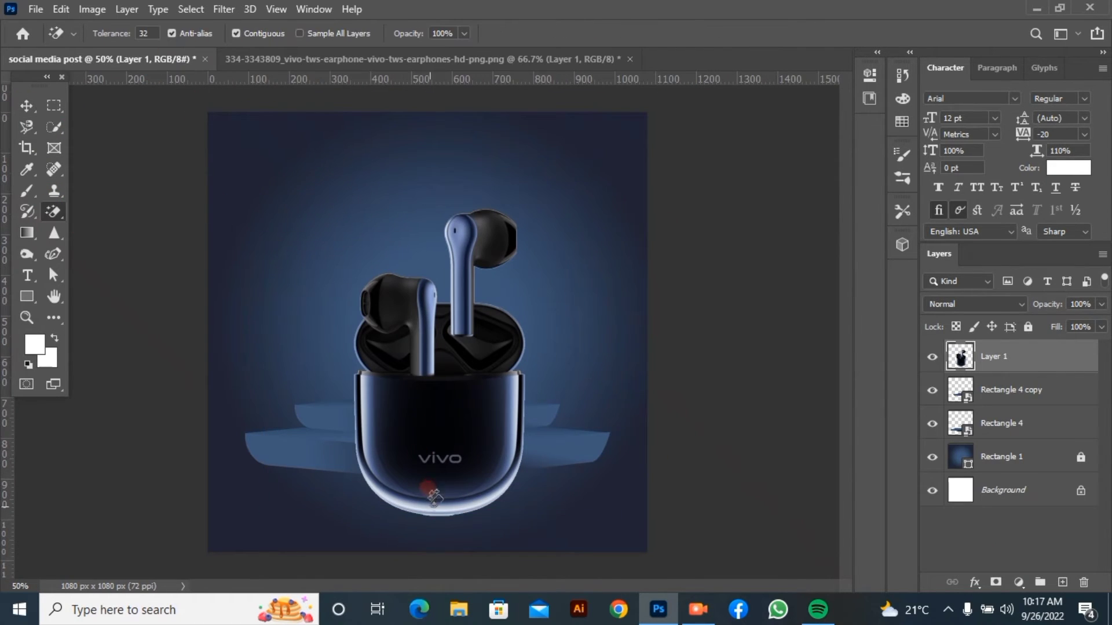
click(434, 516)
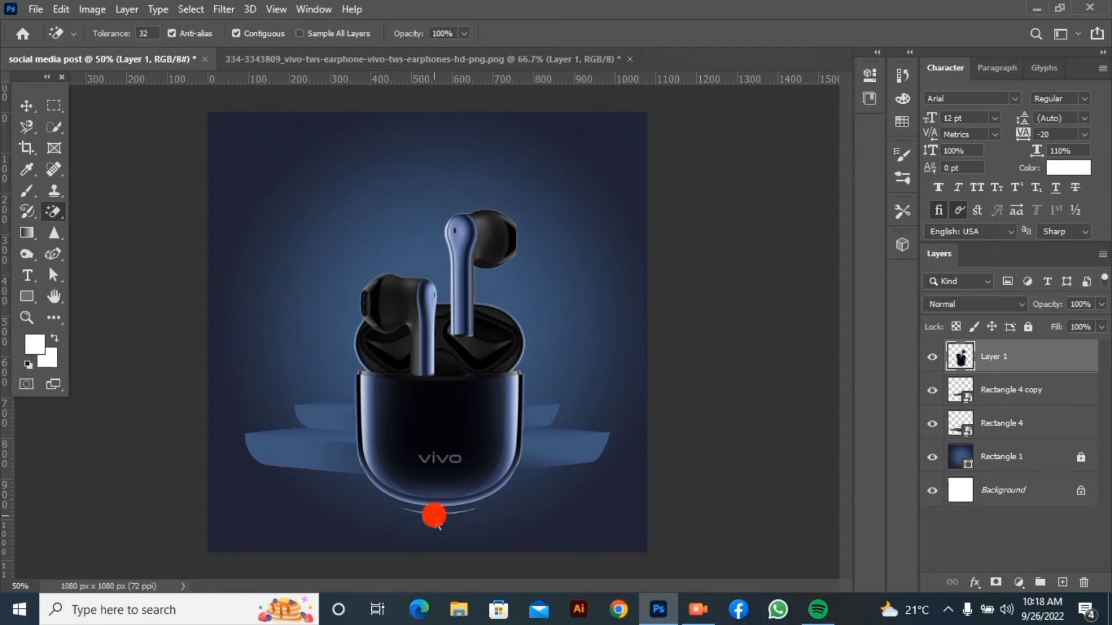
- Add a layer mask to the earphones layer and erase the thin light arc left under the case
click(25, 106)
click(996, 581)
right_click(54, 211)
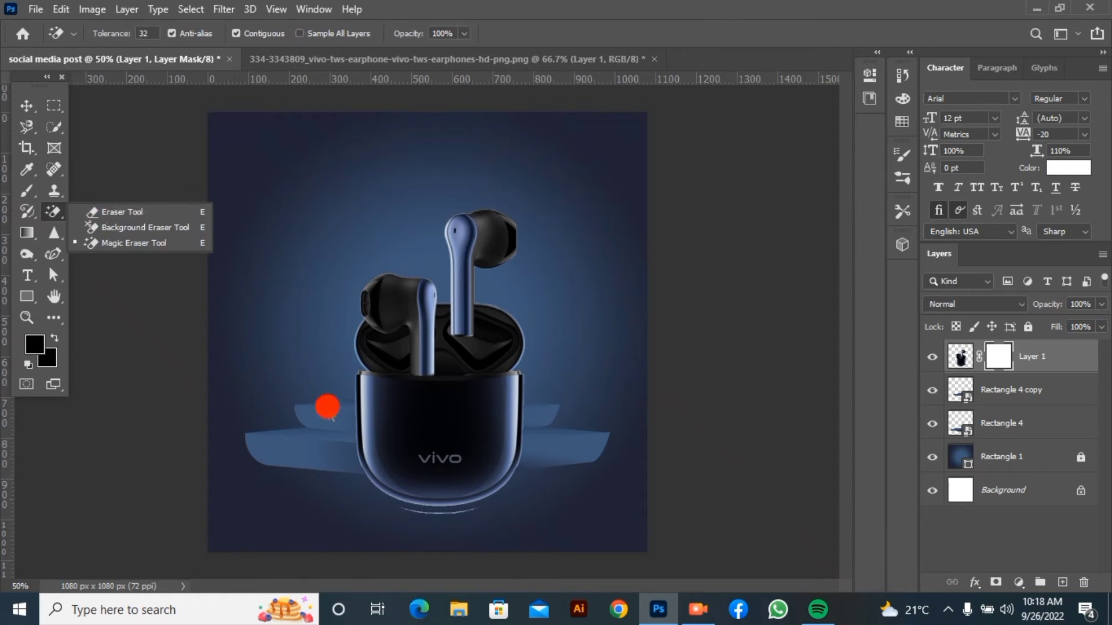
click(116, 212)
click(26, 106)
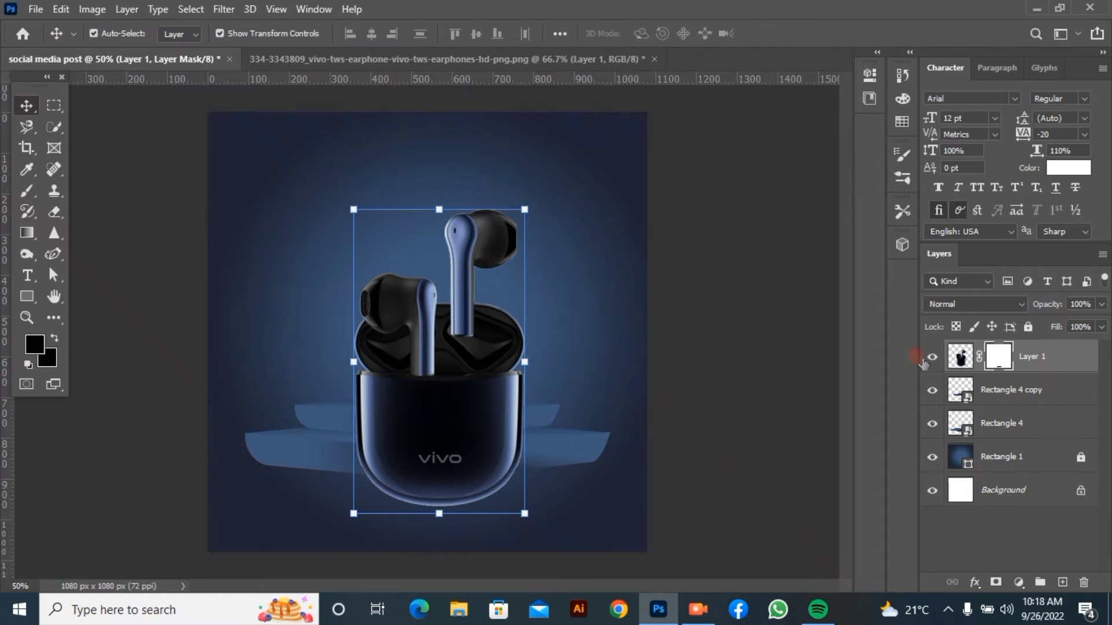
- Load the earphones' outline as a selection, contract it, and remove the masks from Layer 1
ctrl+click(960, 355)
click(191, 9)
mouse_move(226, 239)
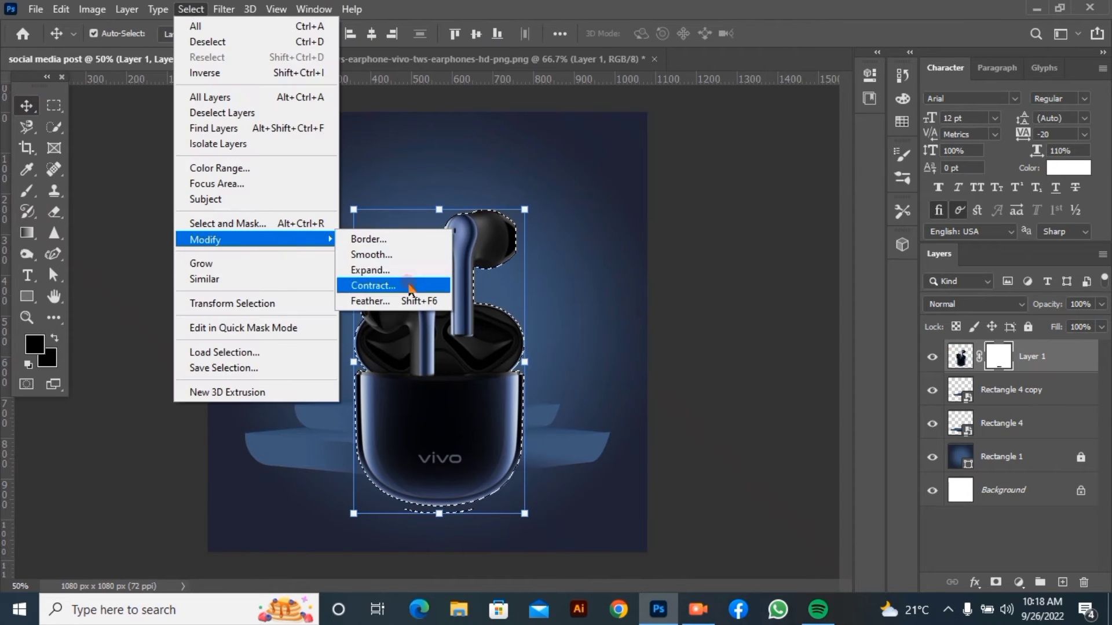
click(409, 287)
click(632, 184)
click(996, 581)
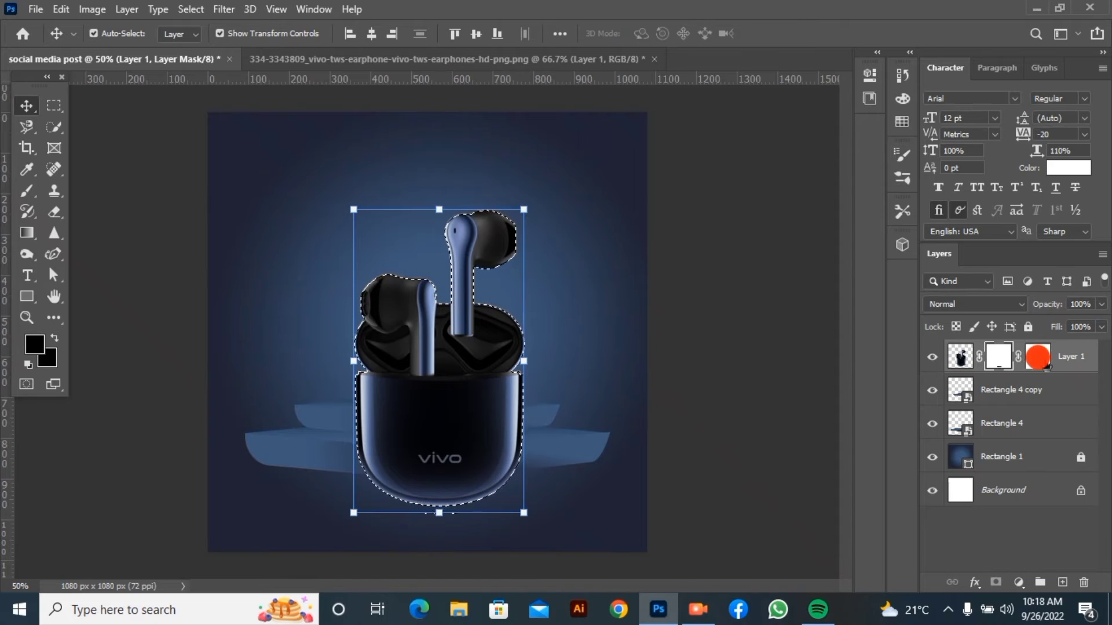
drag(1039, 358, 1084, 581)
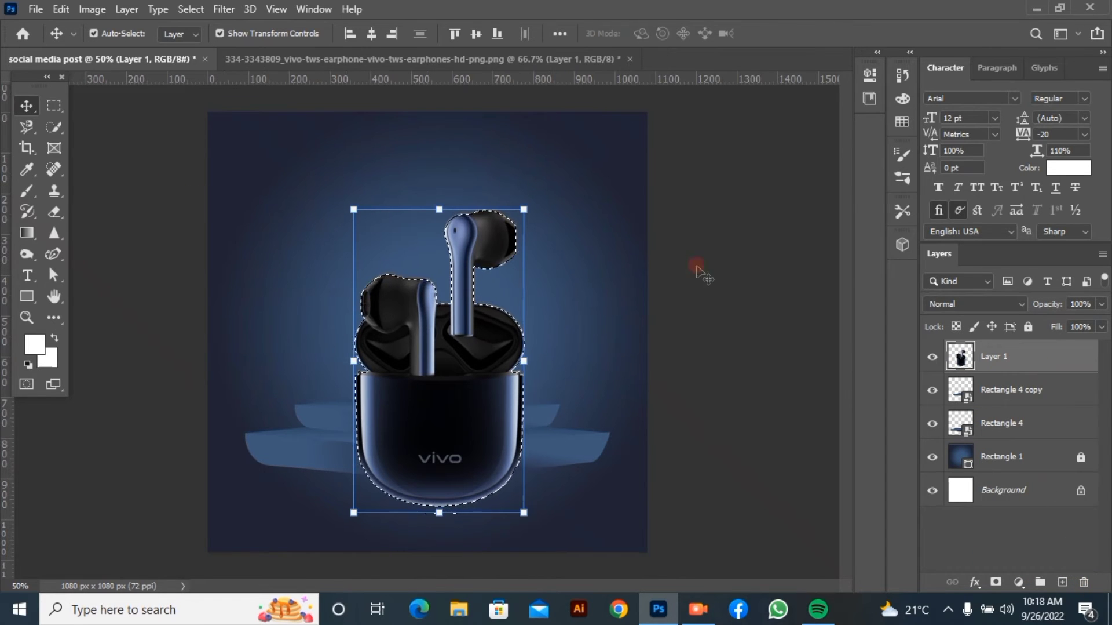
- Contract the earphones selection once more and turn it into a layer mask on Layer 1
click(191, 9)
mouse_move(221, 242)
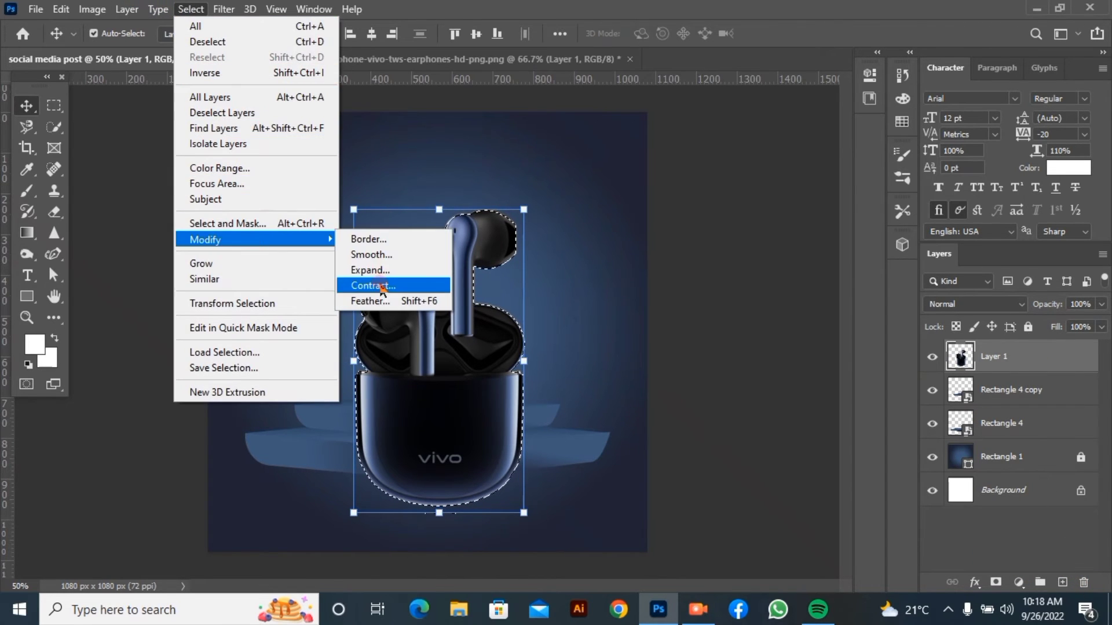
click(380, 286)
click(632, 184)
click(997, 581)
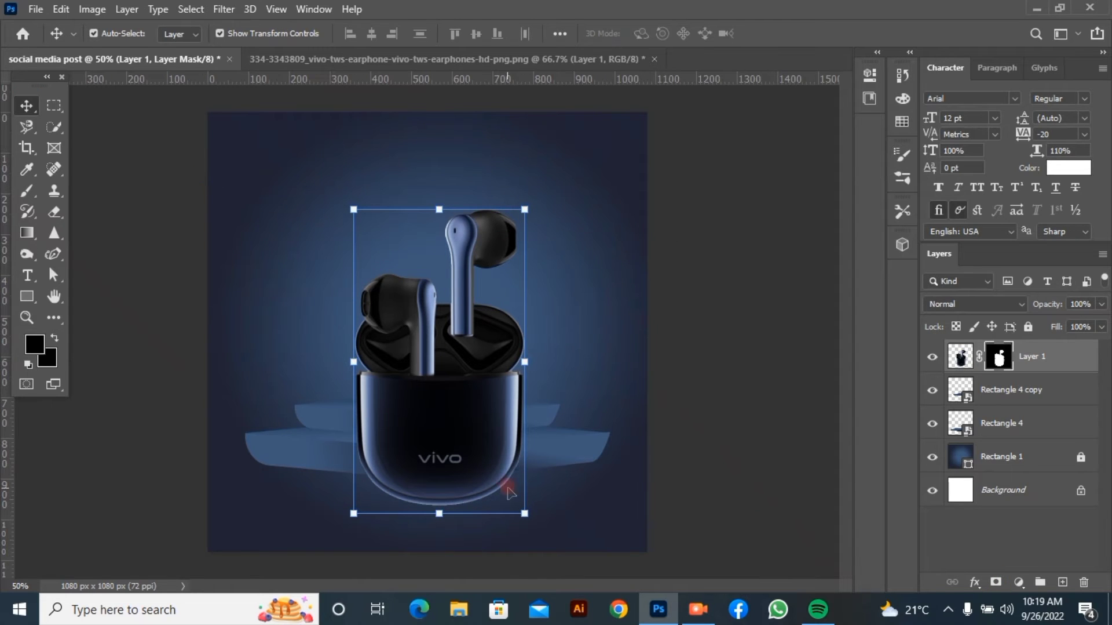
- Scale down the earphones and place them centred on the platform's upper tier
drag(525, 513, 456, 390)
drag(402, 316, 426, 341)
click(777, 297)
click(446, 351)
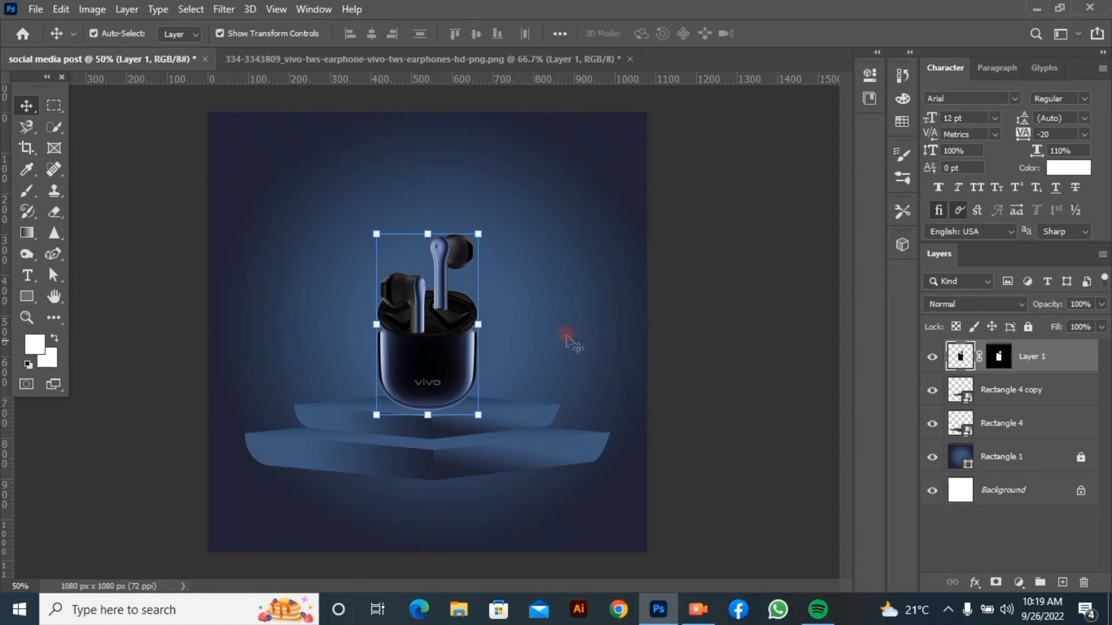
click(567, 342)
- Make a rectangular selection about 180 px wide and 640 px tall from the canvas's top edge to the case, and add a new layer
click(54, 105)
drag(361, 112, 430, 249)
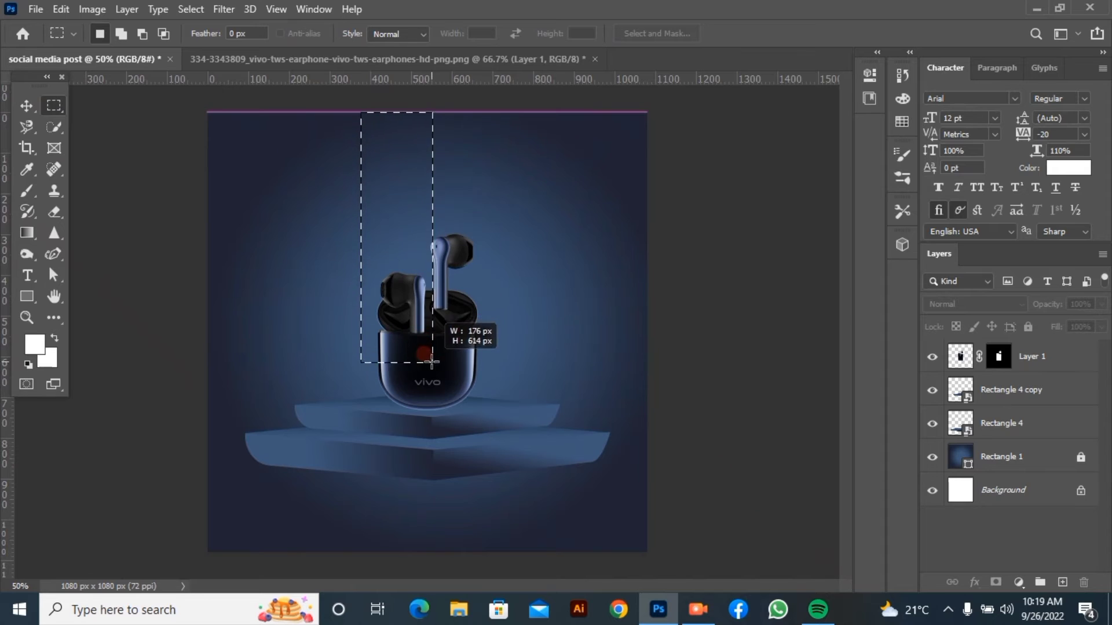
drag(431, 362, 433, 372)
key(b)
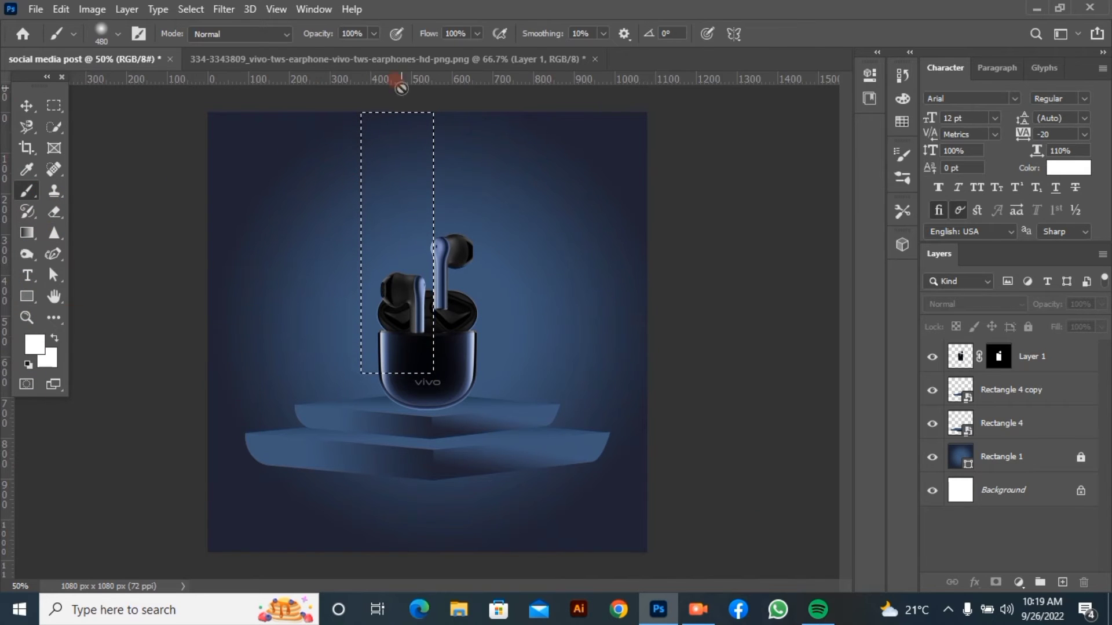
key(v)
click(1063, 581)
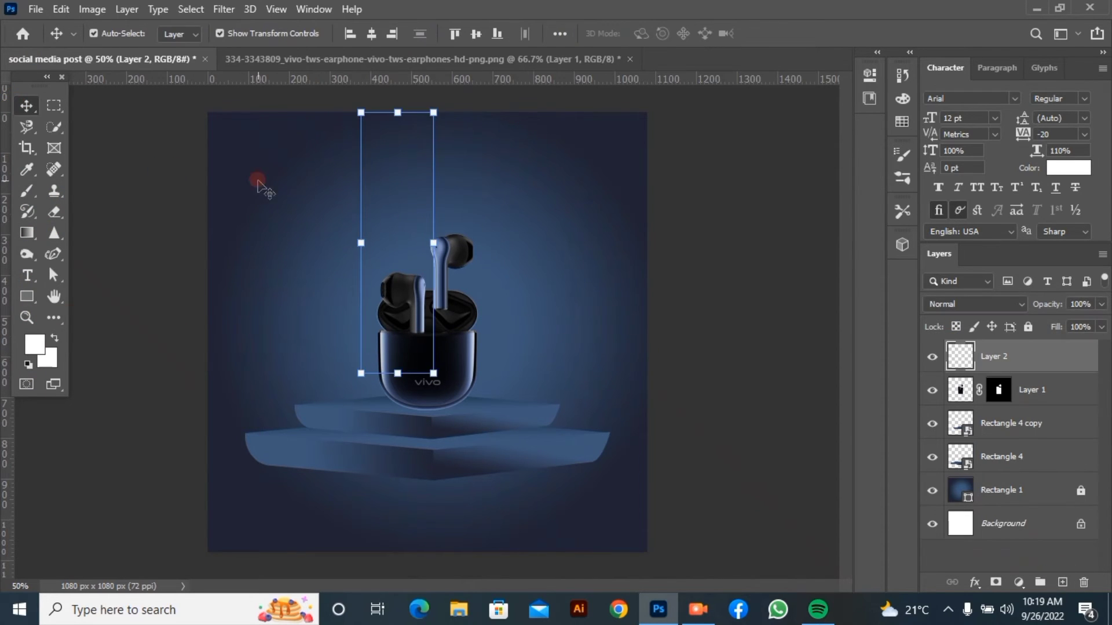
- Try painting a white glow at the top of the selection with the 480 px soft brush
click(25, 190)
key(ctrl+minus)
key(ctrl+minus)
click(413, 210)
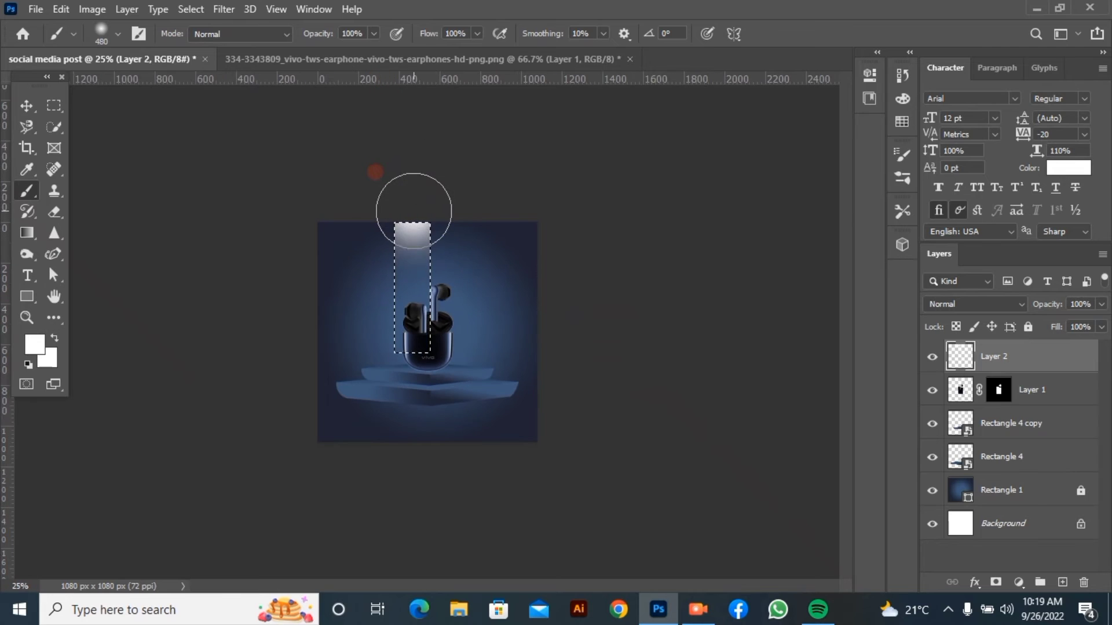
key(ctrl+z)
- Enlarge the Soft Round brush to 1102 px and dab above the canvas to paint a fading white glow inside the selection
right_click(414, 211)
right_click(396, 277)
drag(547, 291, 554, 290)
click(520, 52)
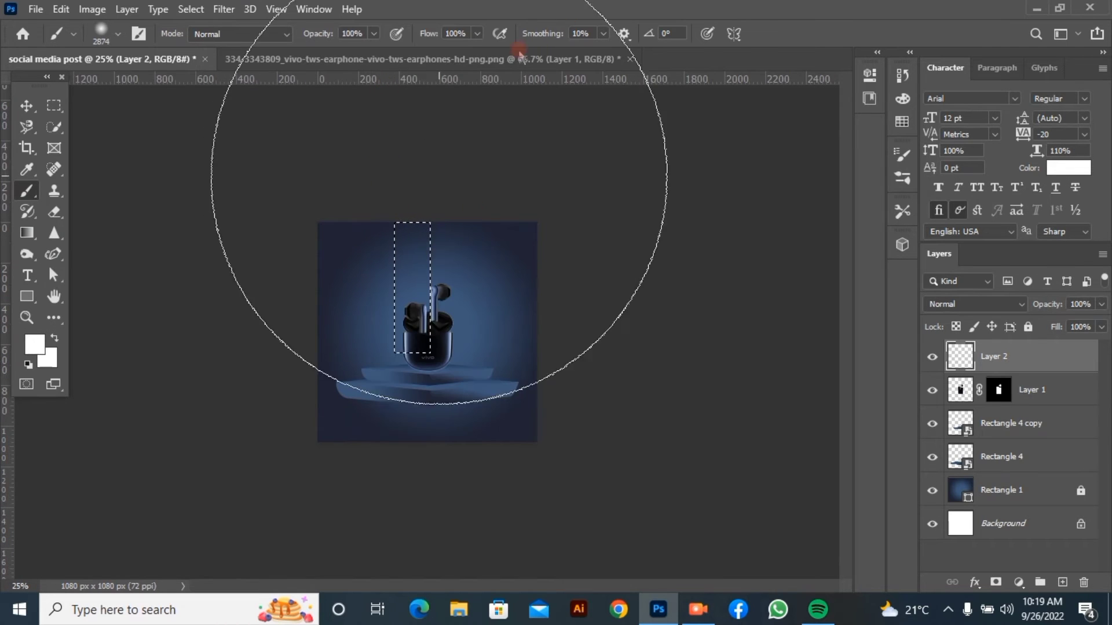
right_click(419, 92)
right_click(426, 309)
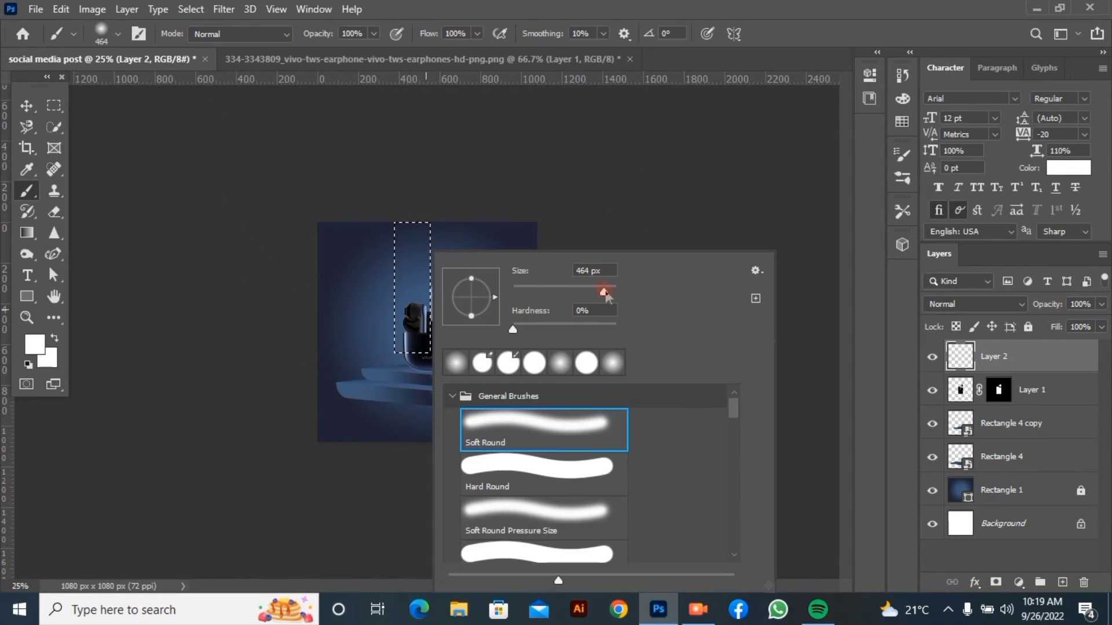
click(450, 119)
click(412, 153)
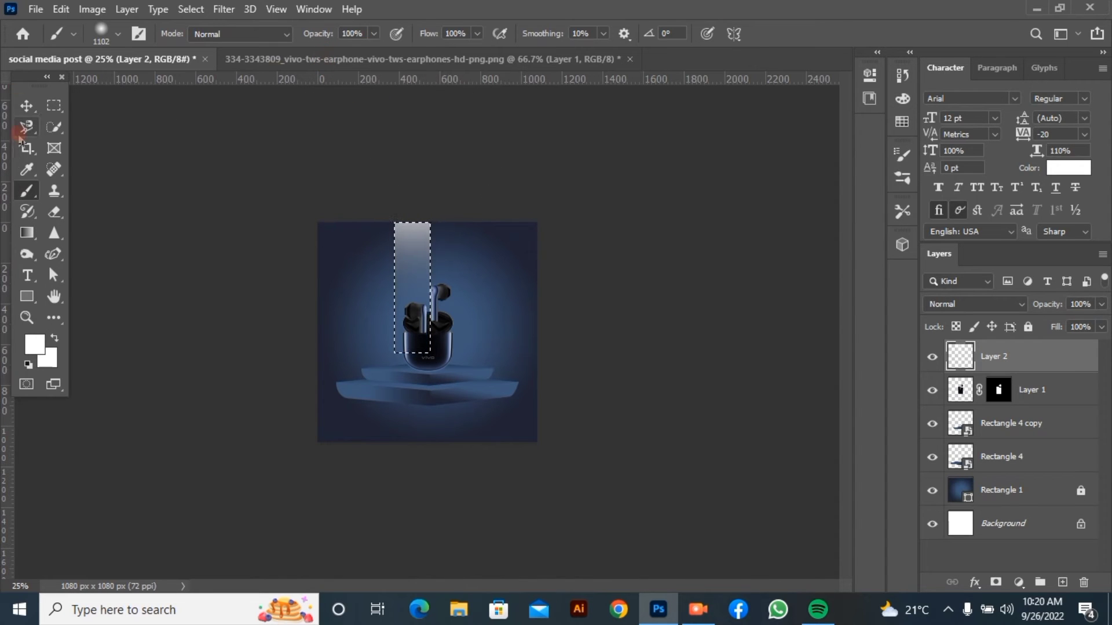
- Apply a Perspective transform to the glow on Layer 2, narrowing its top and widening its bottom into a light beam
click(27, 106)
key(ctrl+d)
key(ctrl+plus)
key(ctrl+plus)
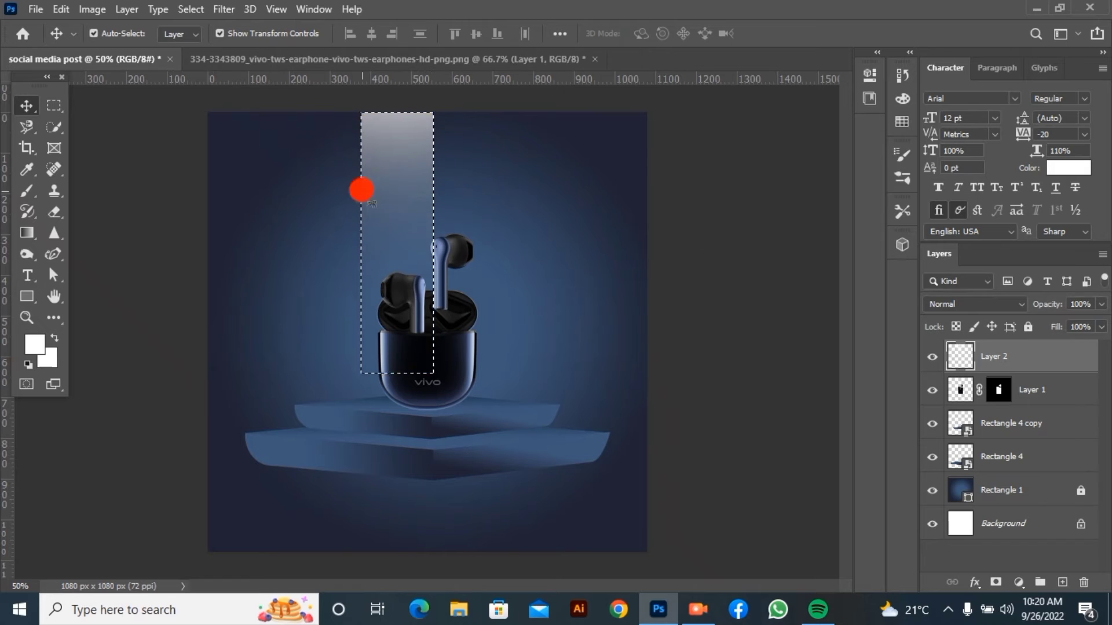
key(ctrl+t)
right_click(398, 198)
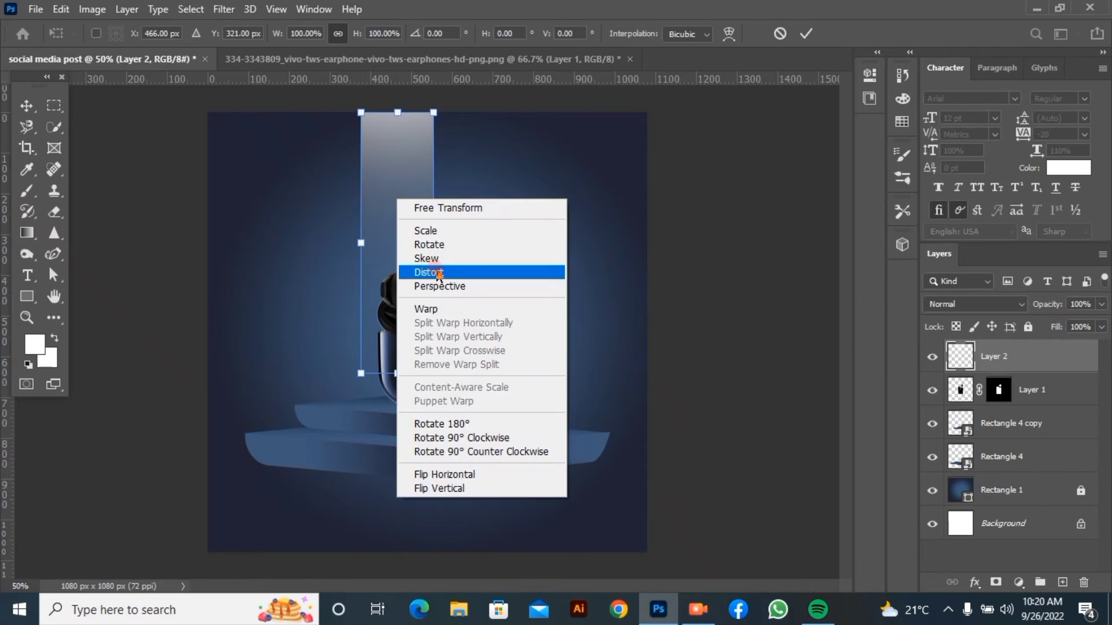
click(412, 288)
drag(434, 111, 413, 112)
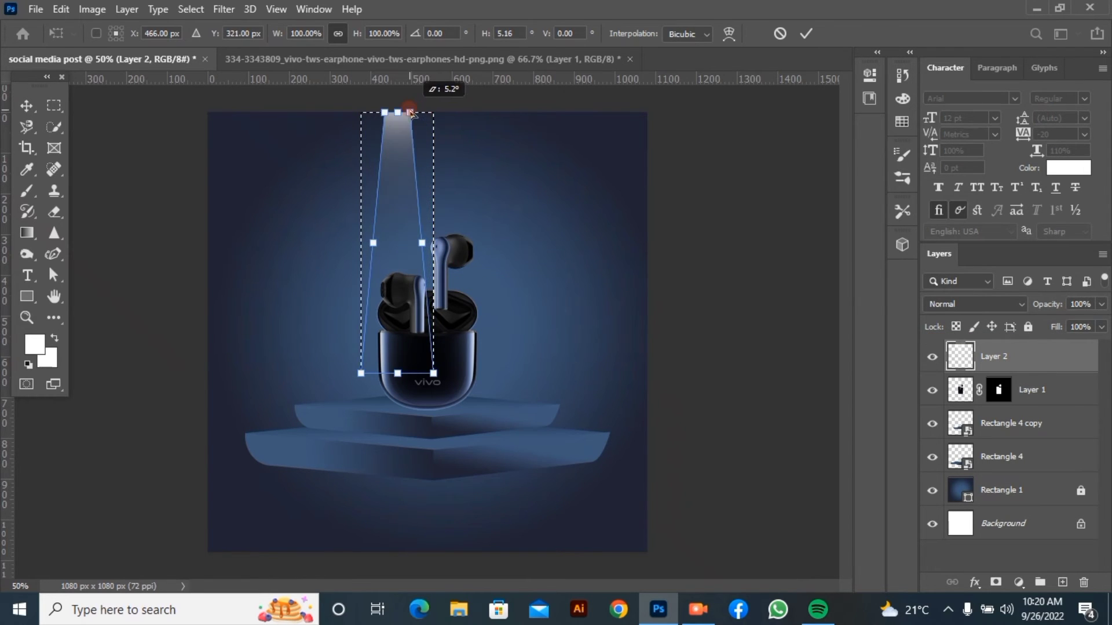
drag(434, 372, 460, 362)
key(Return)
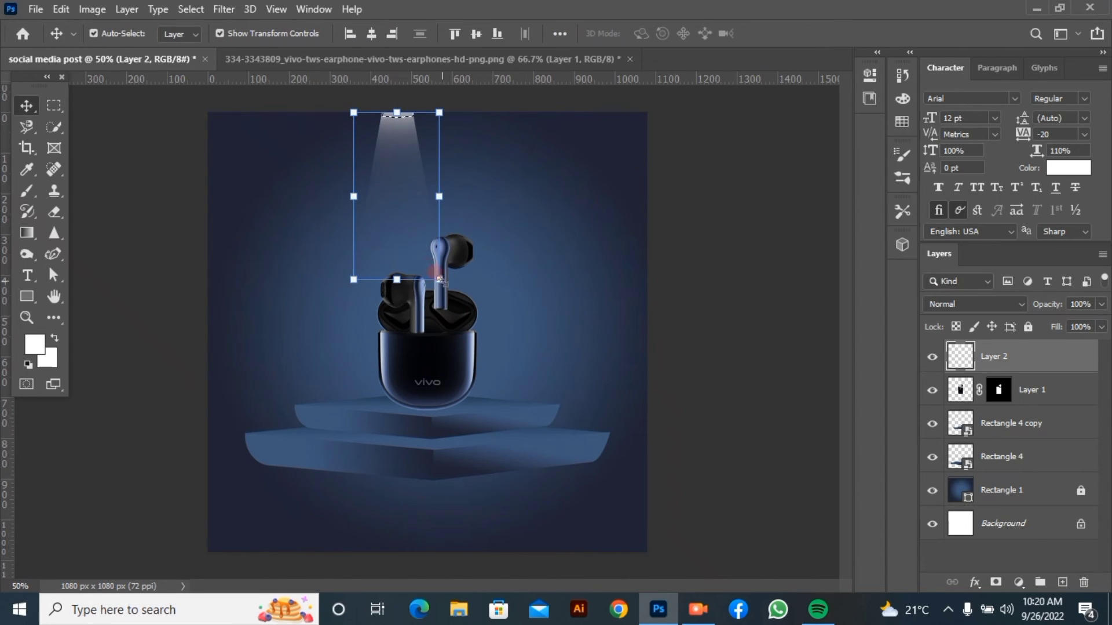
- Enlarge the light beam and centre it above the earphones, starting at the canvas's top edge
drag(441, 280, 526, 426)
drag(410, 351, 398, 380)
click(807, 34)
click(786, 246)
- Draw a white ellipse at the canvas's top edge and resize it to match the light beam's top width as a lamp
click(54, 106)
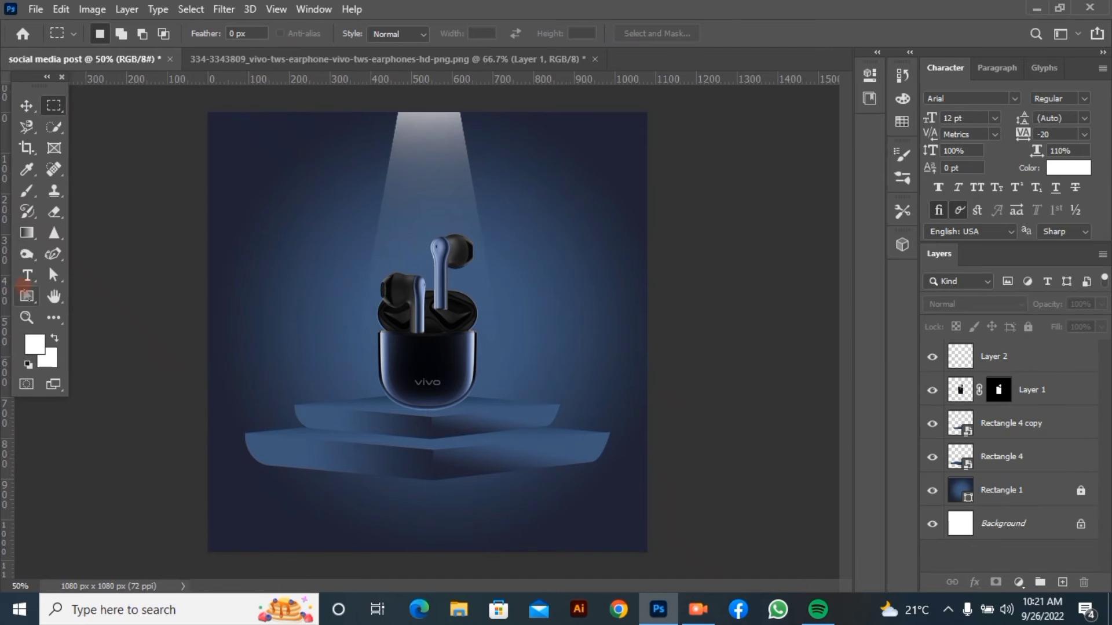
right_click(26, 296)
click(142, 326)
drag(270, 192, 427, 124)
click(26, 106)
drag(470, 142, 445, 135)
drag(417, 119, 428, 118)
click(806, 34)
click(631, 158)
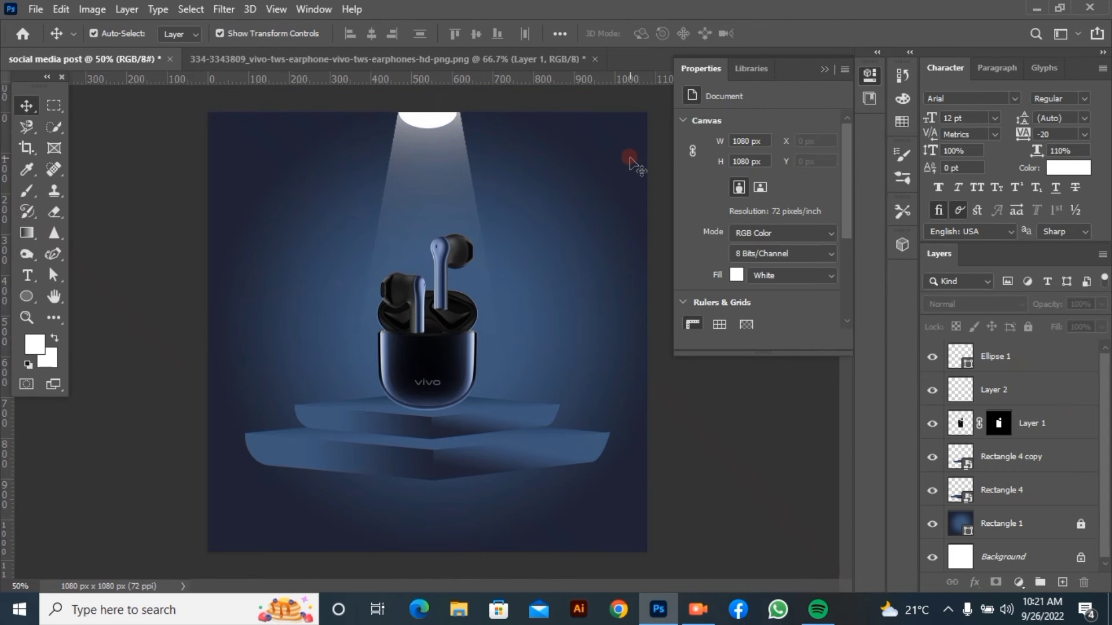
- Draw a periwinkle-blue ellipse about 1048 × 986 px over the canvas and place its layer directly above Rectangle 1
click(32, 295)
drag(262, 103, 688, 503)
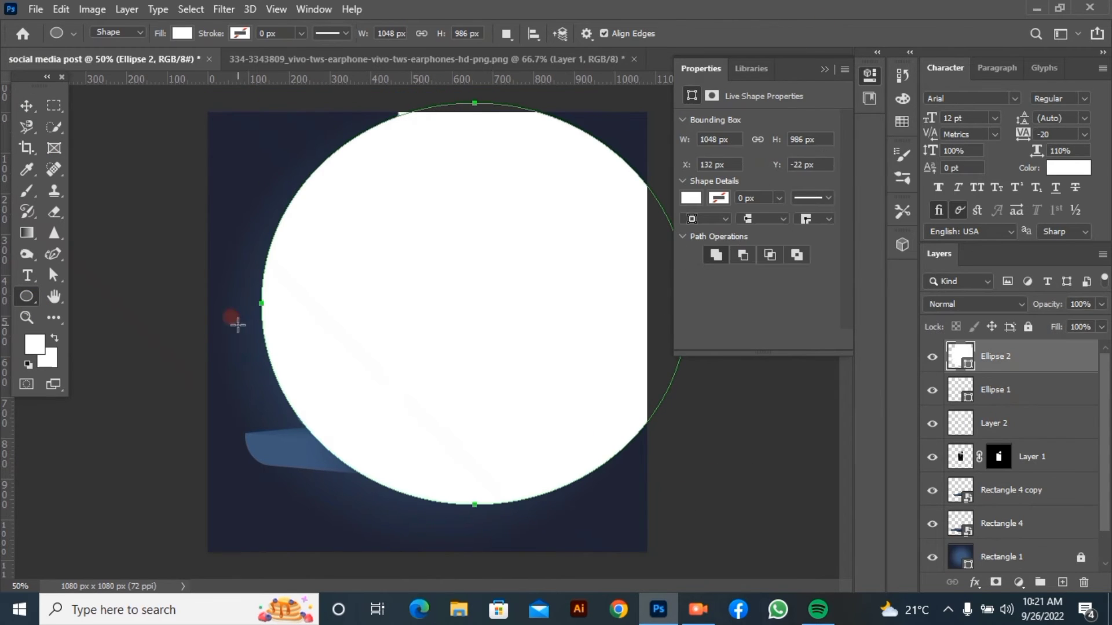
click(180, 34)
click(80, 120)
drag(1051, 365, 1037, 539)
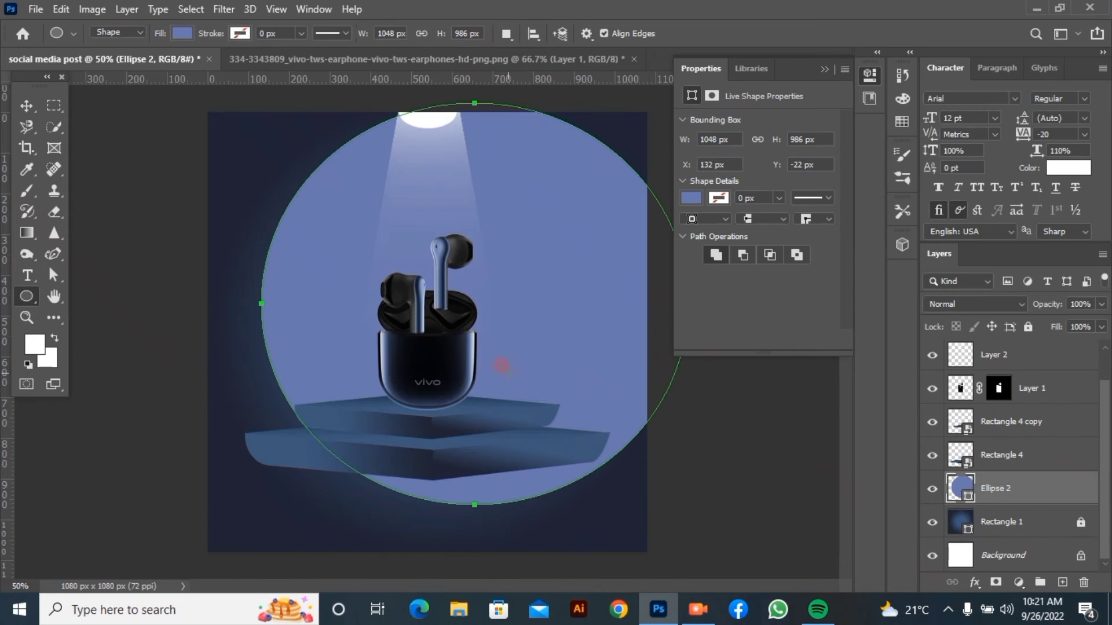
- Enlarge the blue ellipse to about 1214 × 1142 px and move it so only its lower half fills the canvas's upper area
key(v)
drag(538, 306, 484, 257)
drag(633, 455, 716, 496)
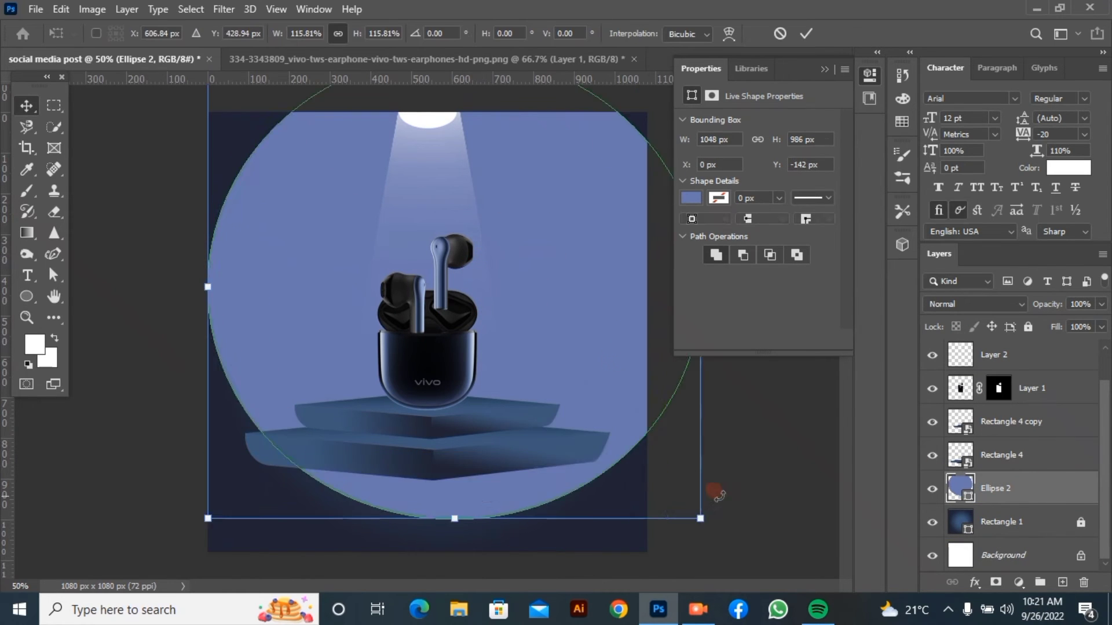
drag(612, 362, 597, 162)
click(806, 33)
- Fill the large ellipse with the blue-to-dark-navy linear gradient and rotate the gradient so the lighter blue falls at the upper left
key(u)
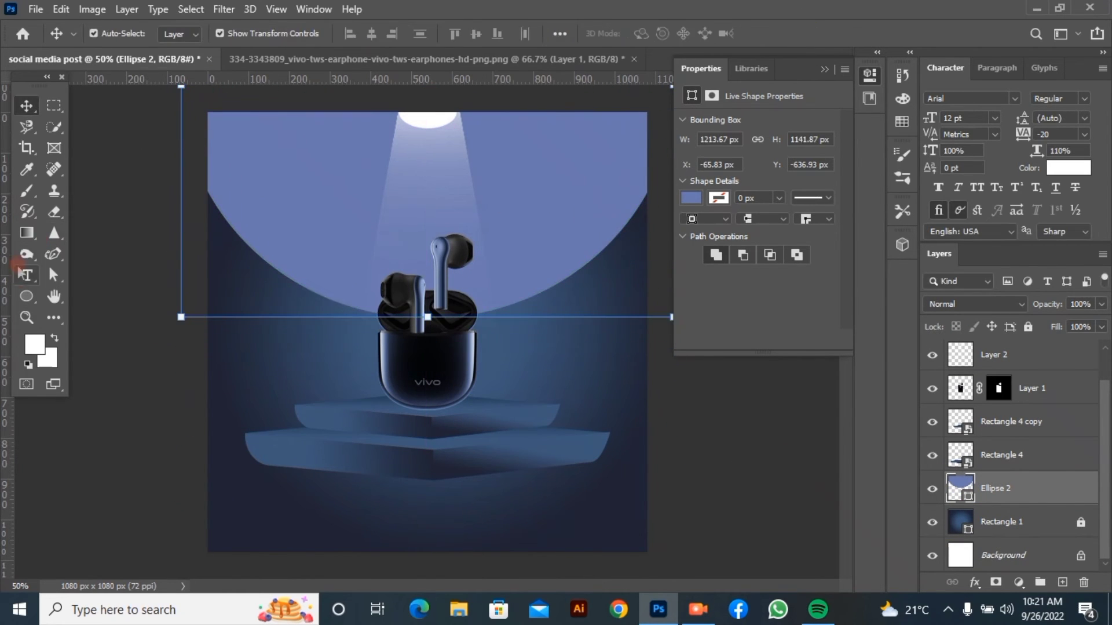
click(172, 33)
click(140, 63)
click(256, 268)
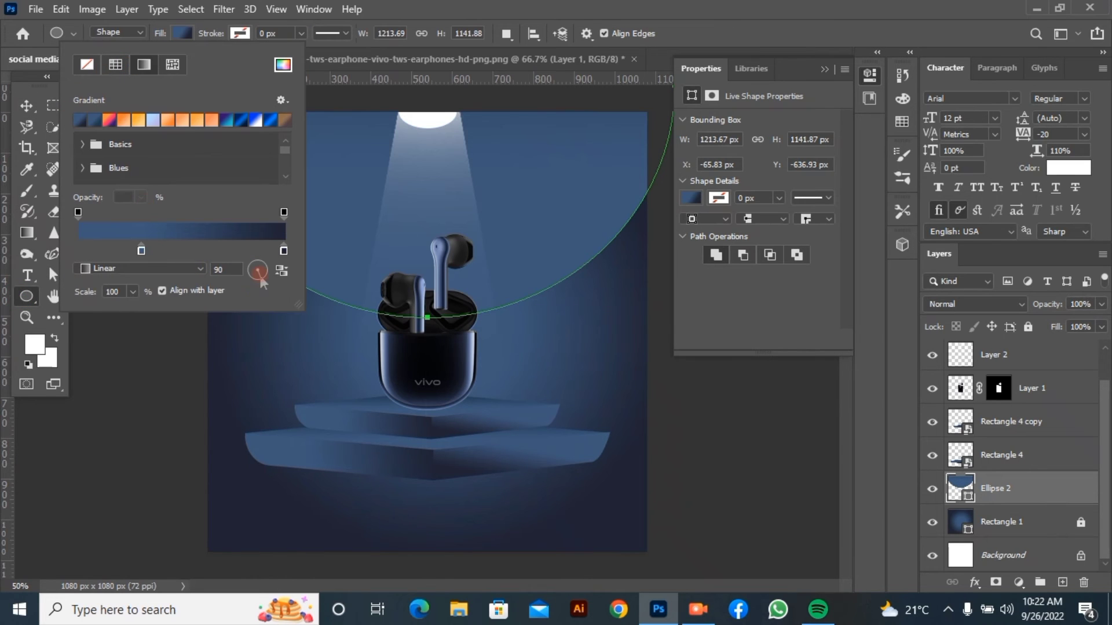
click(20, 105)
click(182, 33)
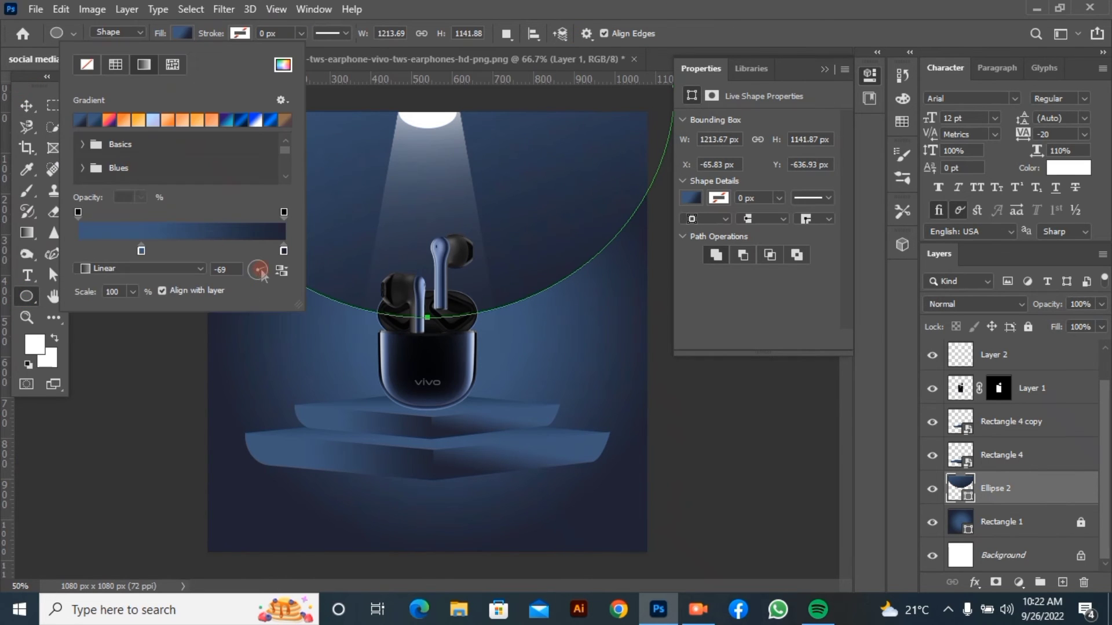
drag(262, 276, 266, 269)
click(787, 12)
click(27, 105)
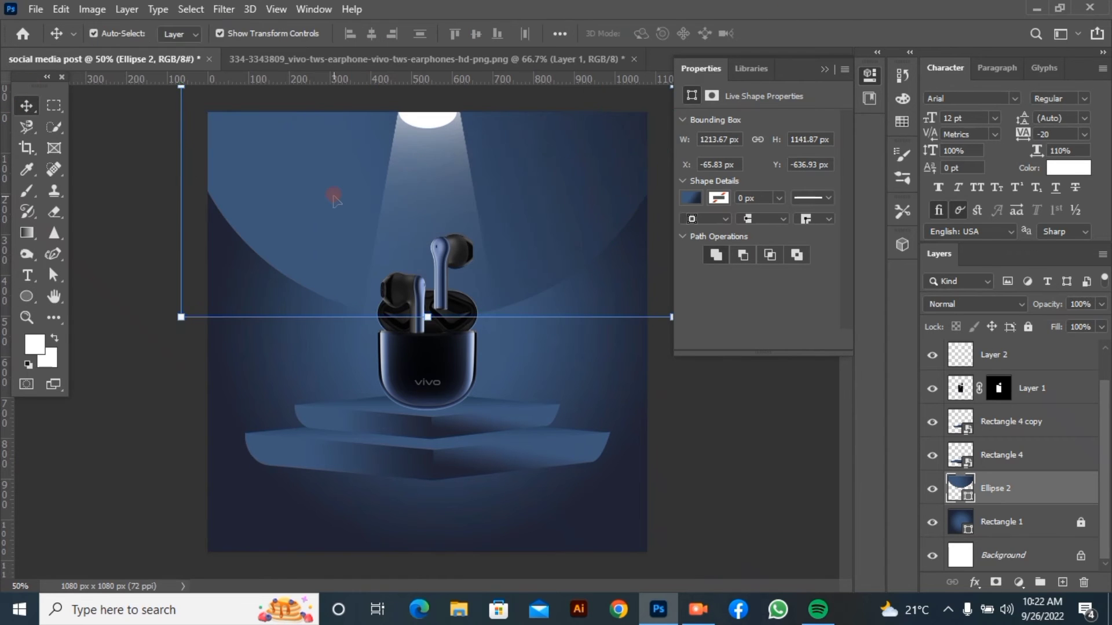
- Duplicate the large ellipse, shrink the copy to about 1112 × 1046 px and place it inside the original
key(ctrl+j)
click(825, 69)
drag(674, 317, 621, 282)
drag(529, 211, 543, 241)
- Rotate the smaller ellipse's gradient so it darkens towards the bottom, and centre that ellipse inside the larger one
click(26, 295)
click(180, 33)
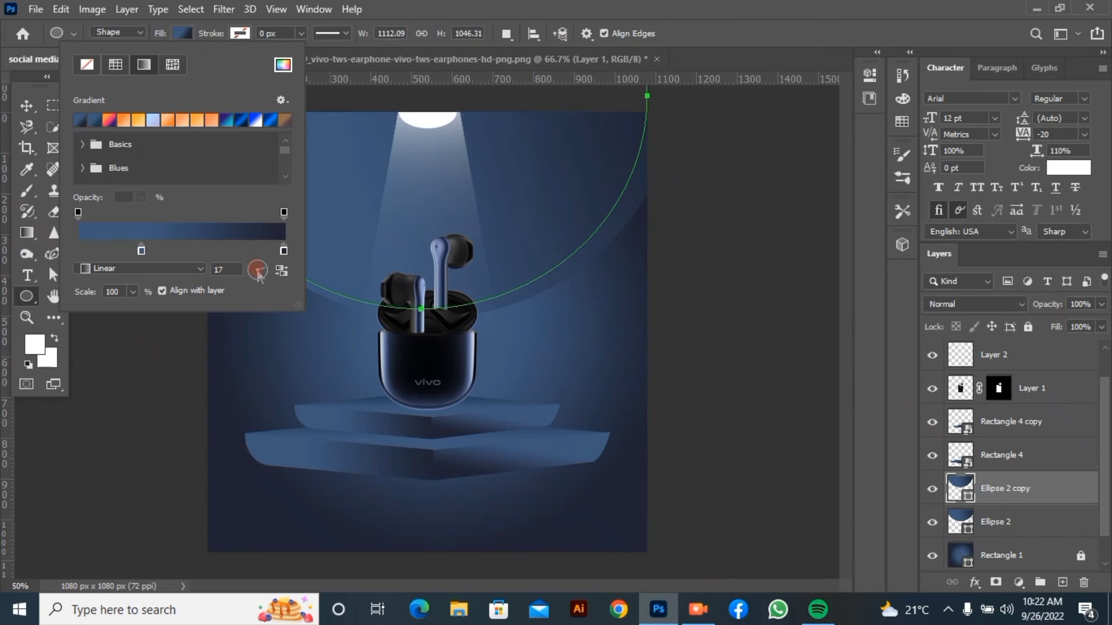
drag(260, 272, 258, 286)
click(255, 40)
key(v)
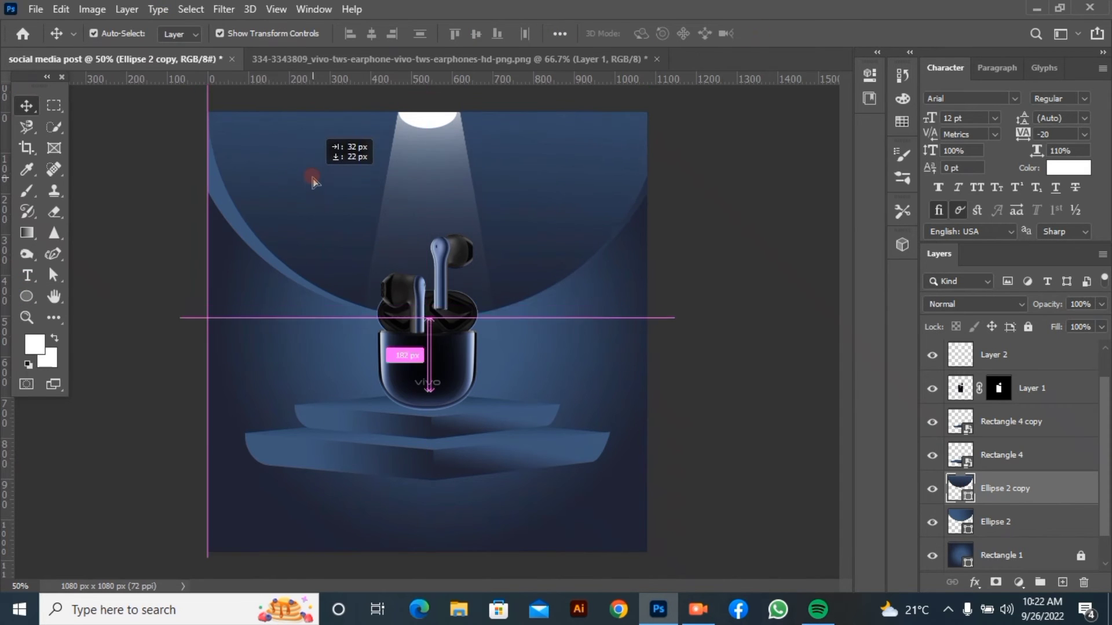
click(702, 182)
- Enlarge the rear ellipse, Ellipse 2, to widen the rim around the front ellipse
ctrl+click(529, 213)
ctrl+click(571, 268)
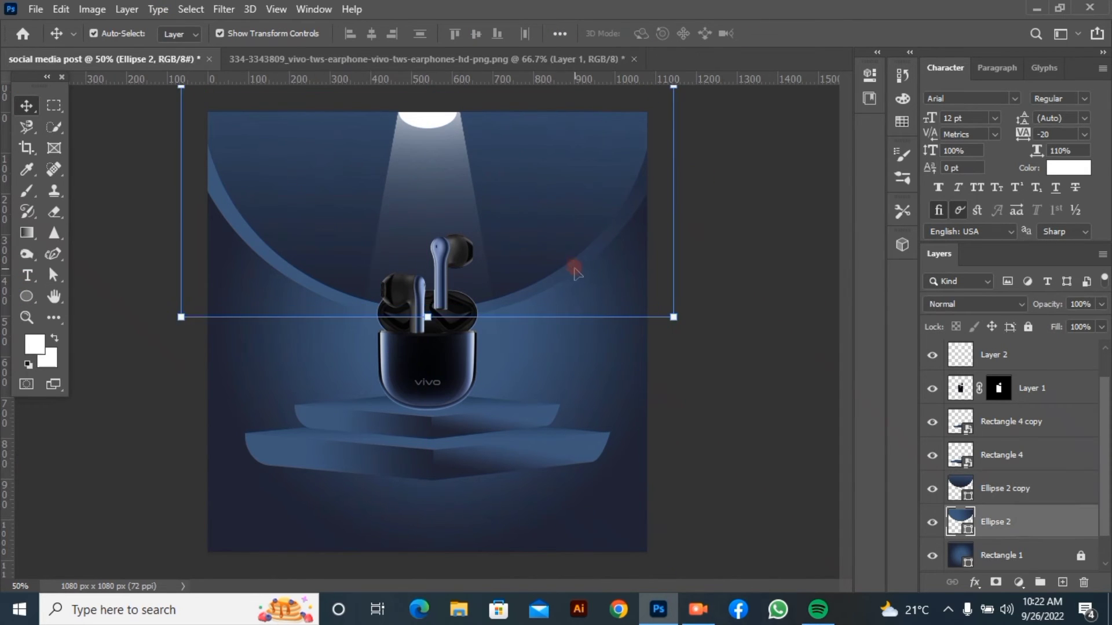
key(ctrl+t)
drag(676, 320, 702, 342)
key(Return)
- Enlarge the front ellipse, Ellipse 2 copy, and shift it slightly to leave a thin curved rim of the rear ellipse
ctrl+click(613, 206)
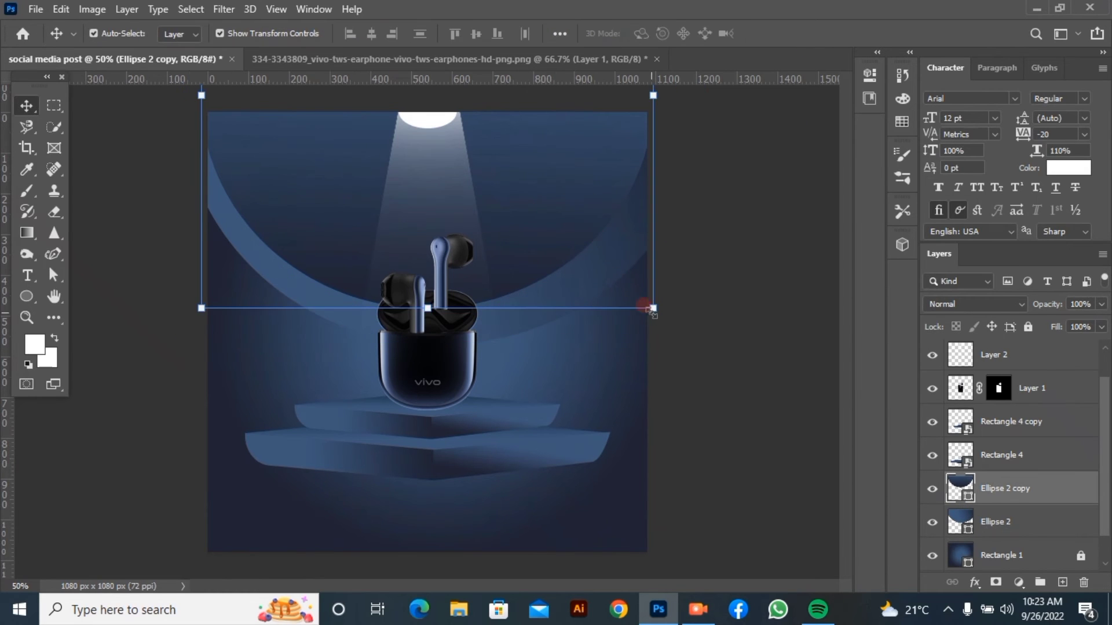
key(ctrl+t)
drag(650, 307, 682, 333)
click(805, 34)
click(786, 168)
drag(513, 210, 509, 206)
click(711, 208)
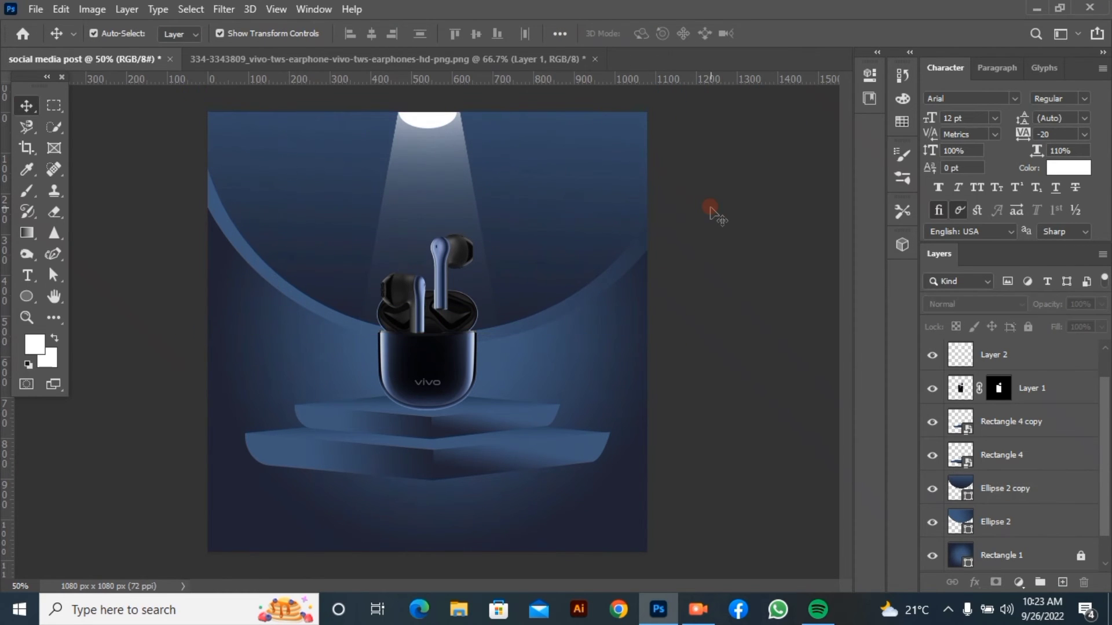
- Draw a circle about 154 × 148 px right of the earphones and fill it with an angled blue linear gradient
click(32, 293)
drag(580, 276, 642, 337)
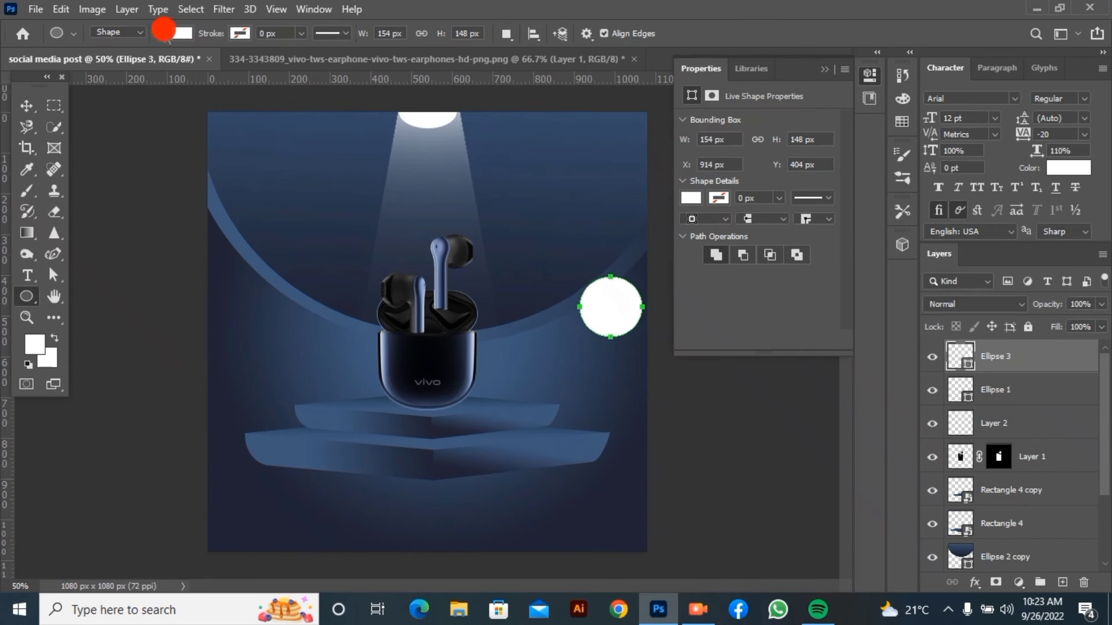
click(180, 33)
click(144, 65)
click(82, 120)
click(263, 272)
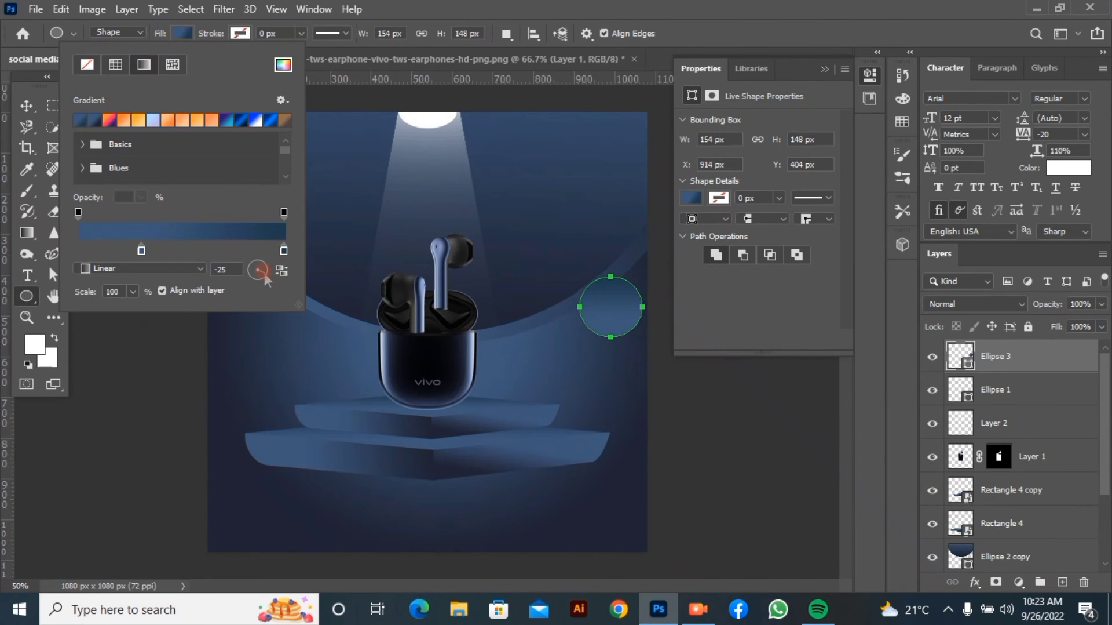
click(212, 78)
- Duplicate the circle, enlarge the copy to about 201 × 193 px, and centre the original above it in the layer order
click(28, 104)
key(ctrl+j)
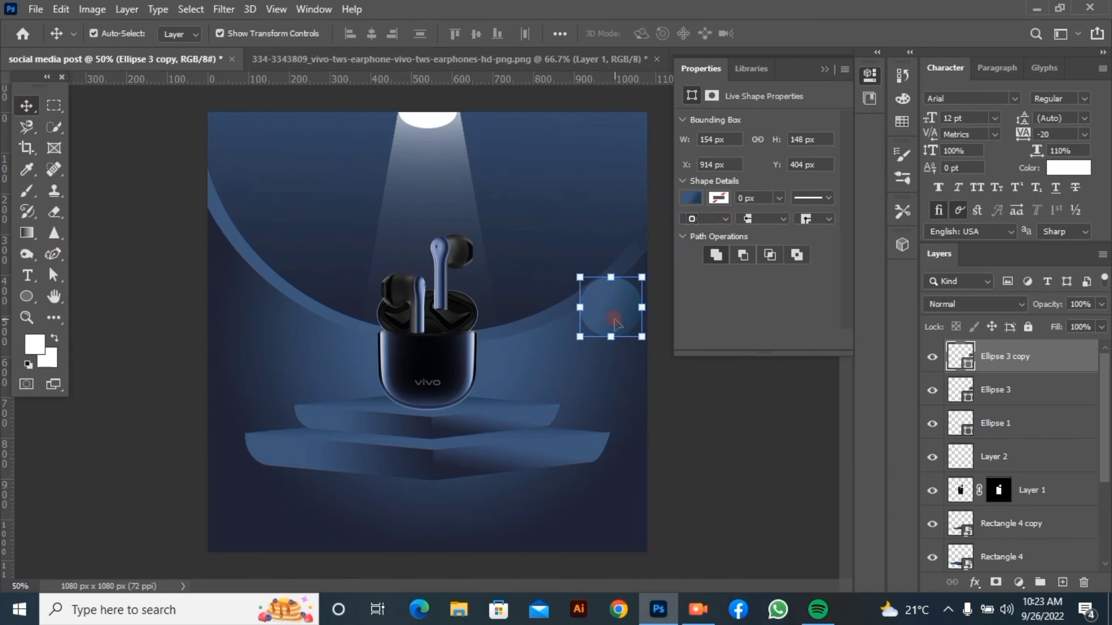
drag(642, 337, 599, 316)
click(777, 35)
click(806, 33)
click(1024, 396)
drag(1028, 402, 1011, 351)
drag(605, 316, 592, 313)
- Try a different gradient angle, a white colour stop and a purple-to-cyan gradient on the inner circle
click(27, 296)
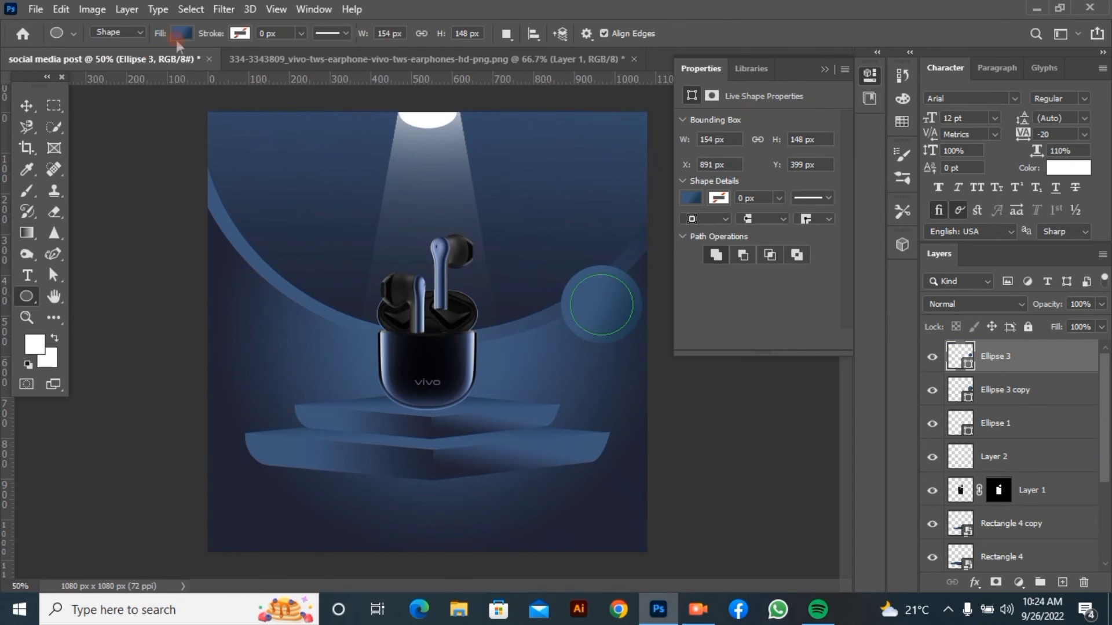
click(181, 34)
drag(260, 274, 251, 266)
click(135, 249)
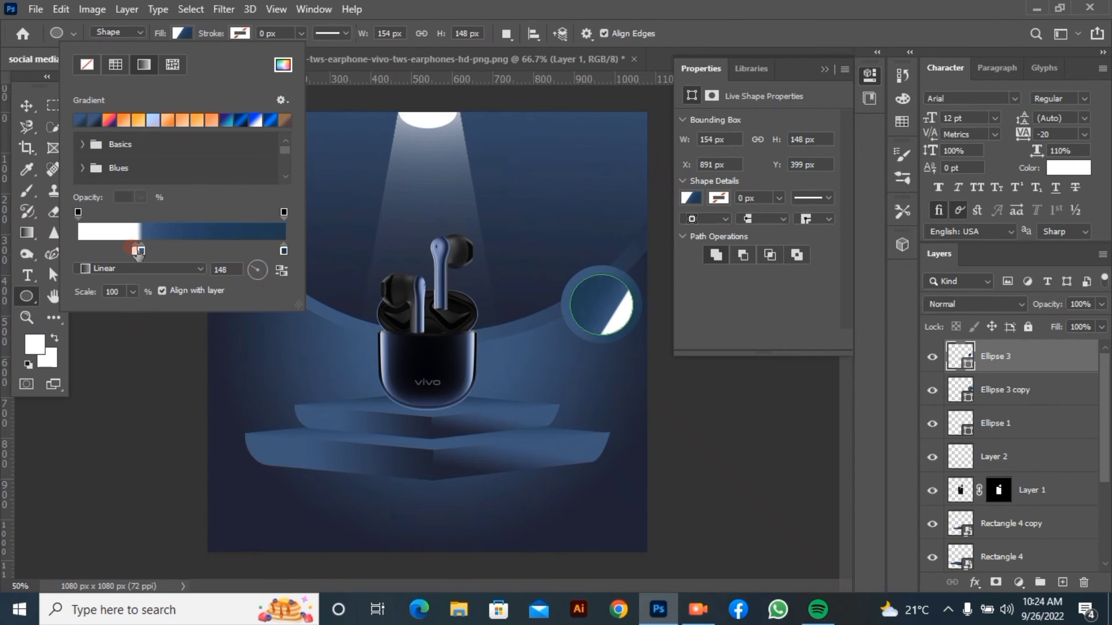
double_click(134, 249)
click(219, 119)
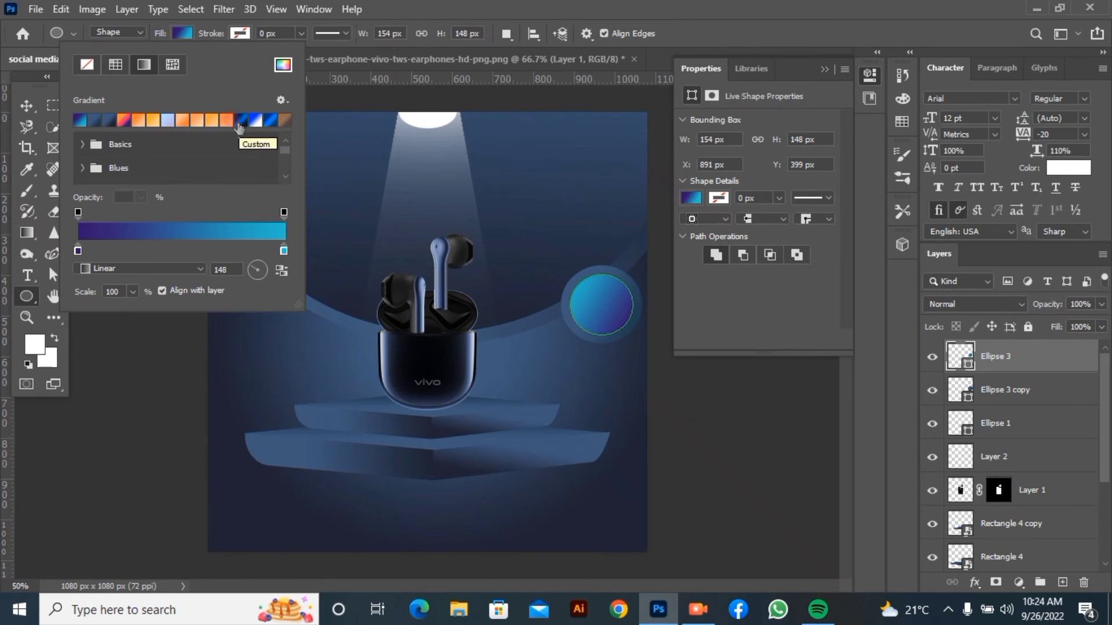
click(16, 44)
- Fill the inner circle with the dark blue linear gradient and rotate its angle to make the circle look raised
click(184, 34)
click(109, 121)
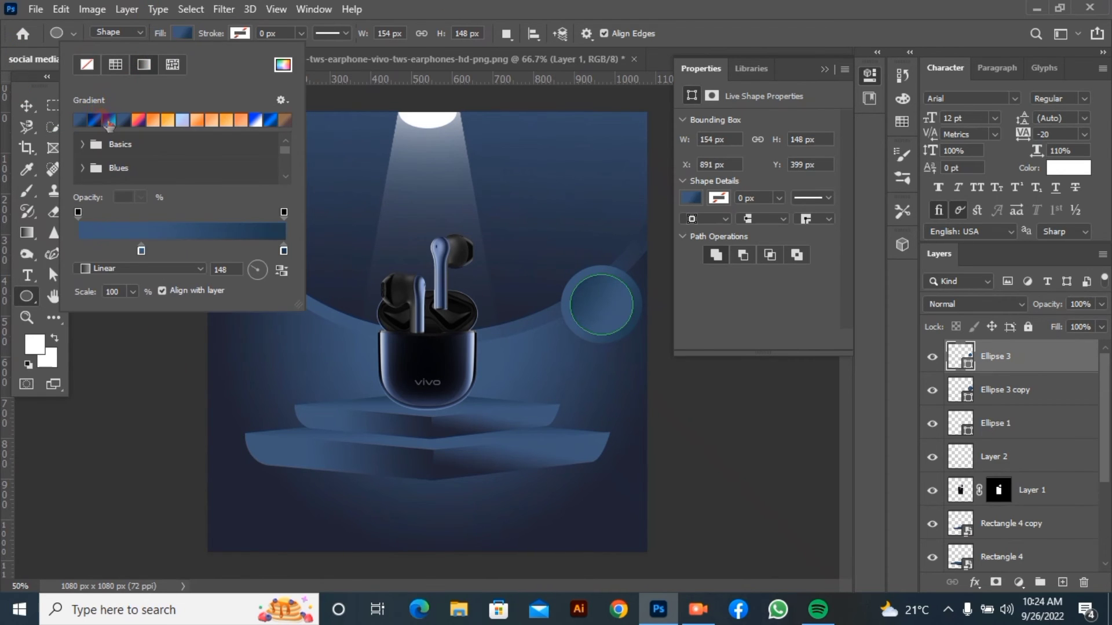
click(264, 267)
click(479, 102)
click(21, 110)
drag(634, 333, 637, 337)
click(753, 498)
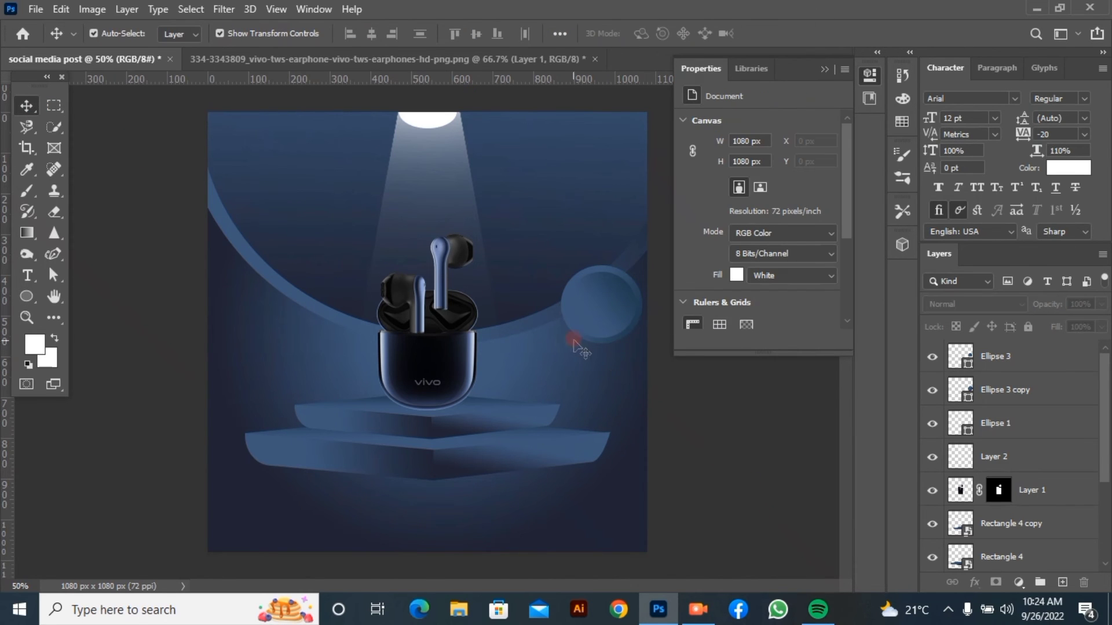
- Duplicate both circles, shrink the copies and place them as a smaller raised disc between the earphone case and the large disc
click(579, 341)
key(ctrl+j)
key(ctrl+k)
key(Escape)
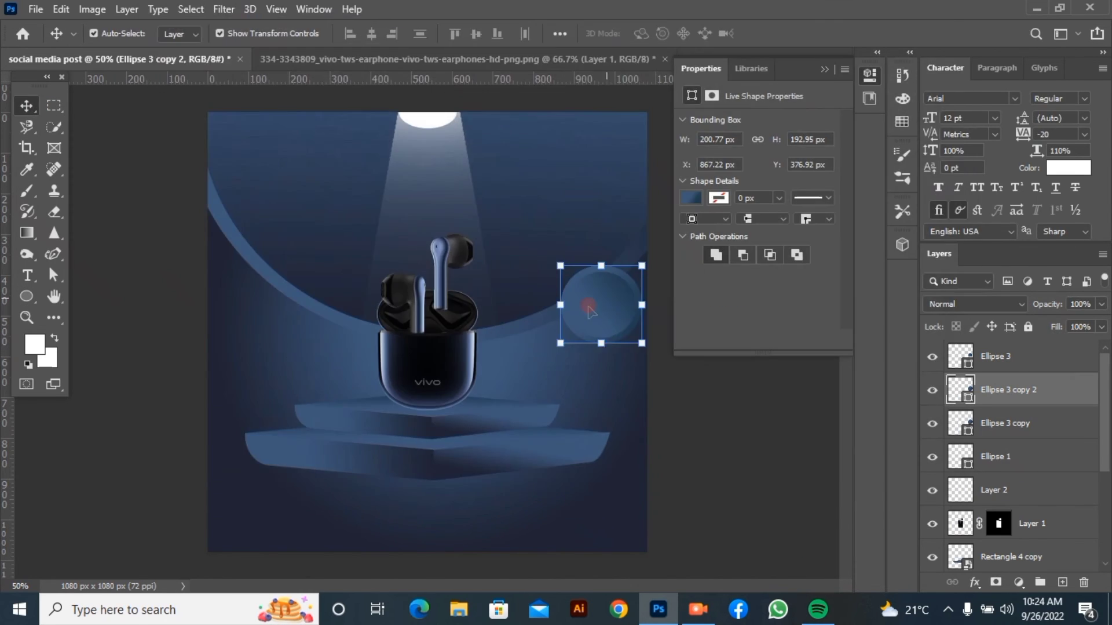
drag(591, 307, 612, 394)
drag(571, 305, 489, 325)
drag(557, 360, 525, 338)
click(807, 34)
drag(610, 419, 531, 342)
key(ctrl+j)
click(674, 476)
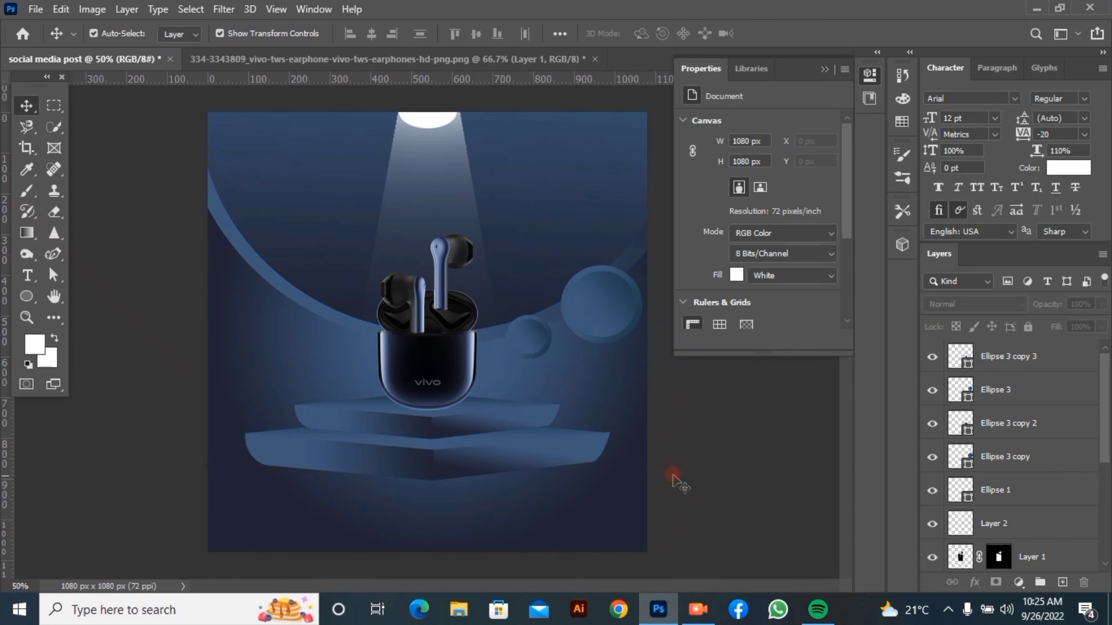
- Add the white heading "Clear sound" at 130 pt across the upper part of the canvas
click(28, 274)
click(260, 367)
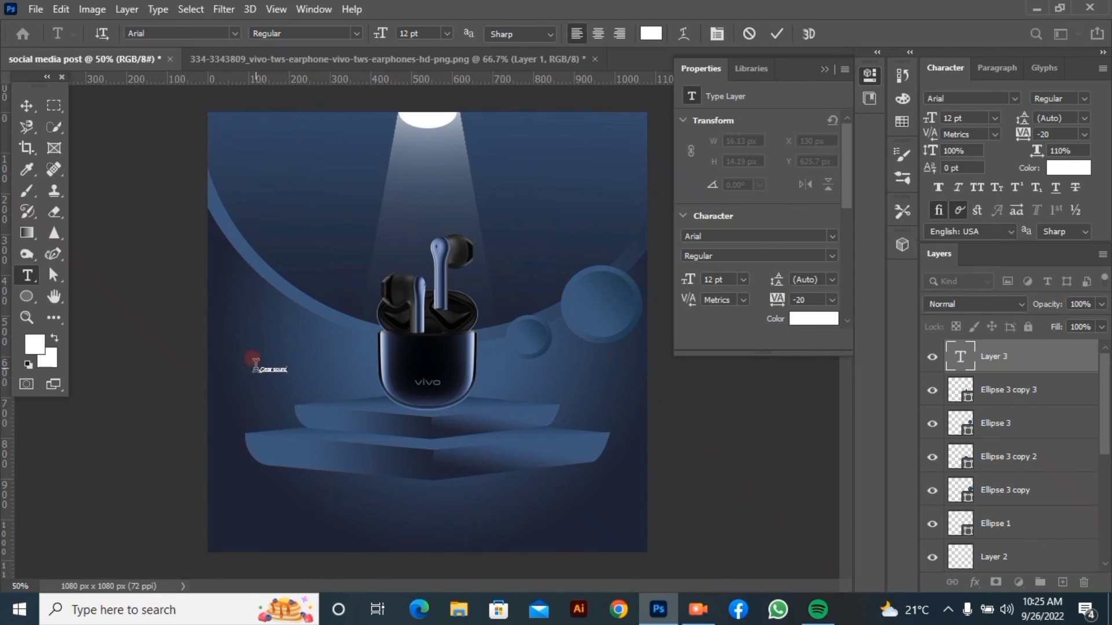
drag(925, 116, 961, 122)
click(340, 185)
text(l)
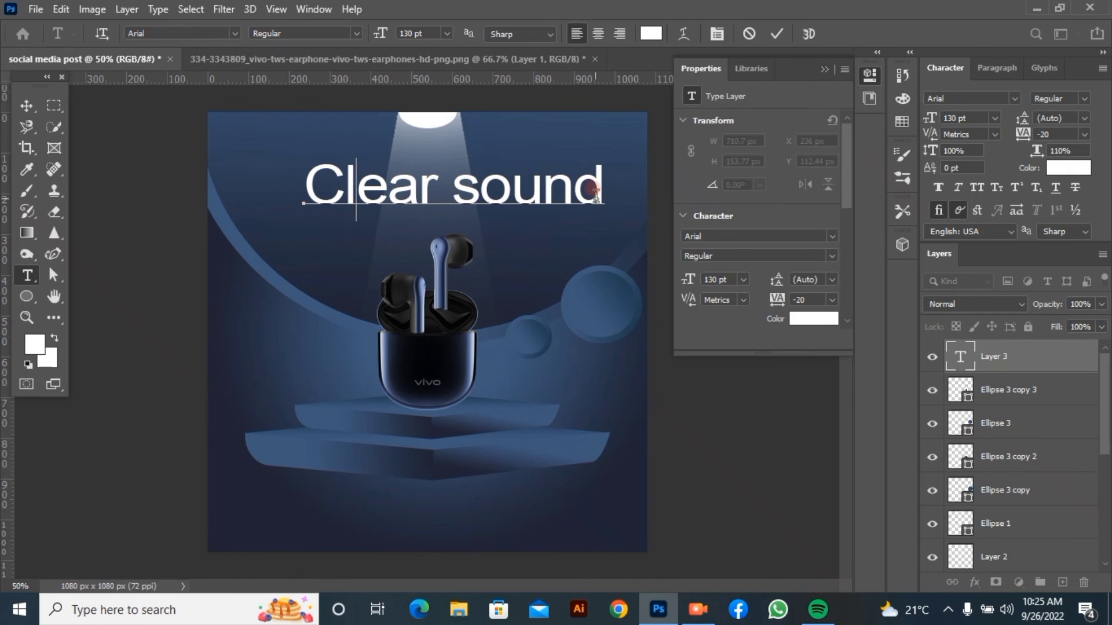
- Set the "Clear sound" heading in Advertising Script Bold and place its layer between Rectangle 4 and Ellipse 2 copy
key(ctrl+a)
click(1085, 99)
click(1015, 100)
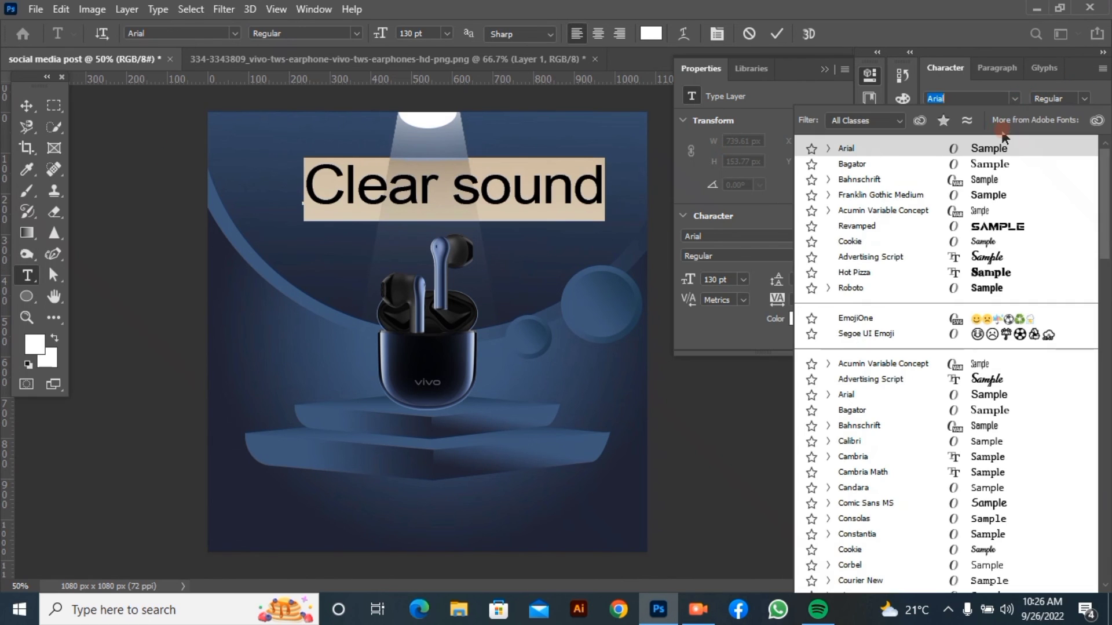
click(926, 255)
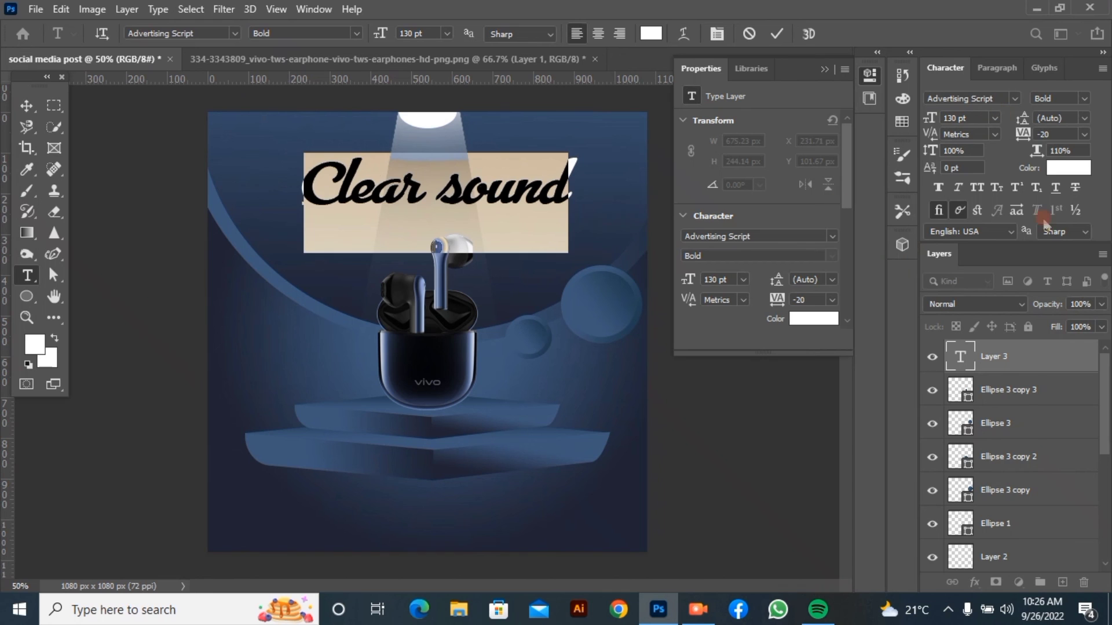
key(ctrl+h)
click(1002, 466)
drag(1019, 366, 988, 440)
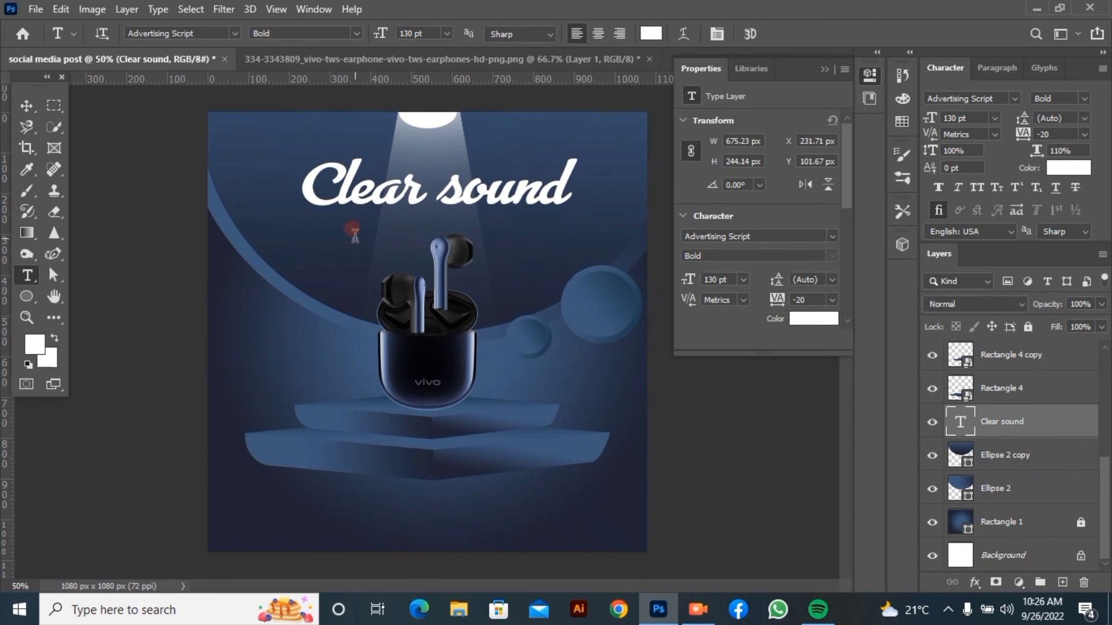
- Add the text "listening" in the heading style and position it beneath "Clear sound", behind the earphones
click(248, 378)
key(BackSpace)
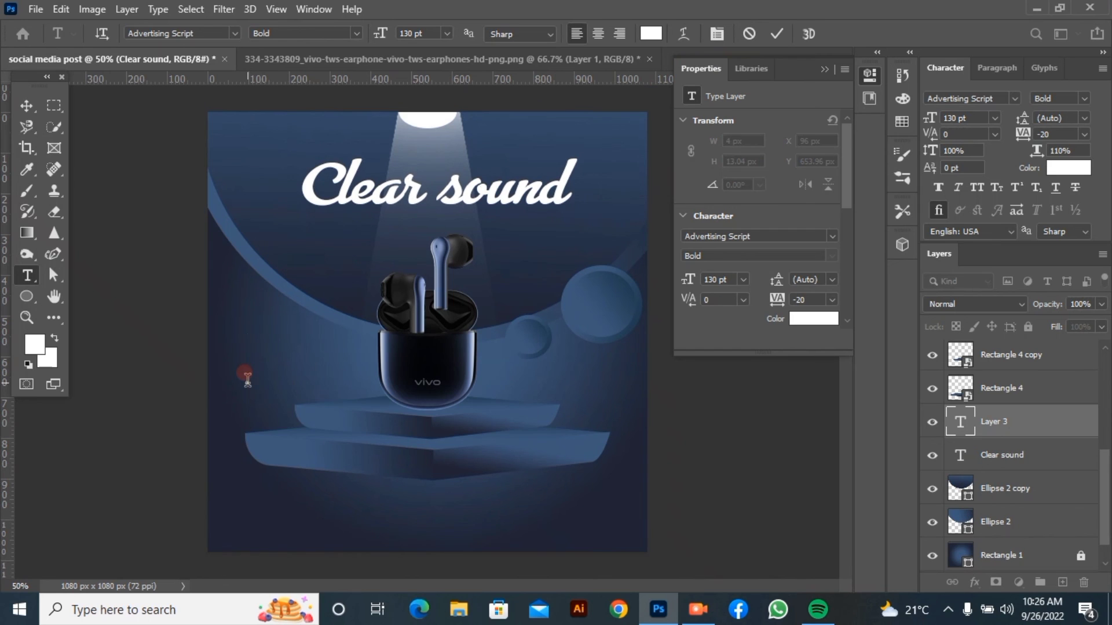
key(ctrl+a)
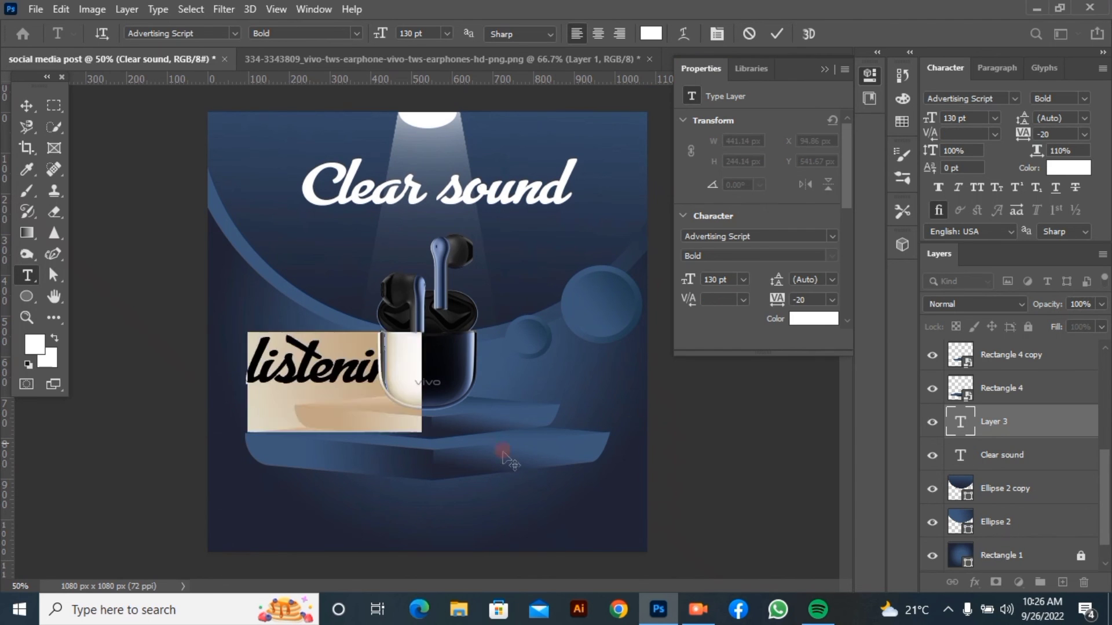
drag(402, 470, 487, 351)
click(777, 33)
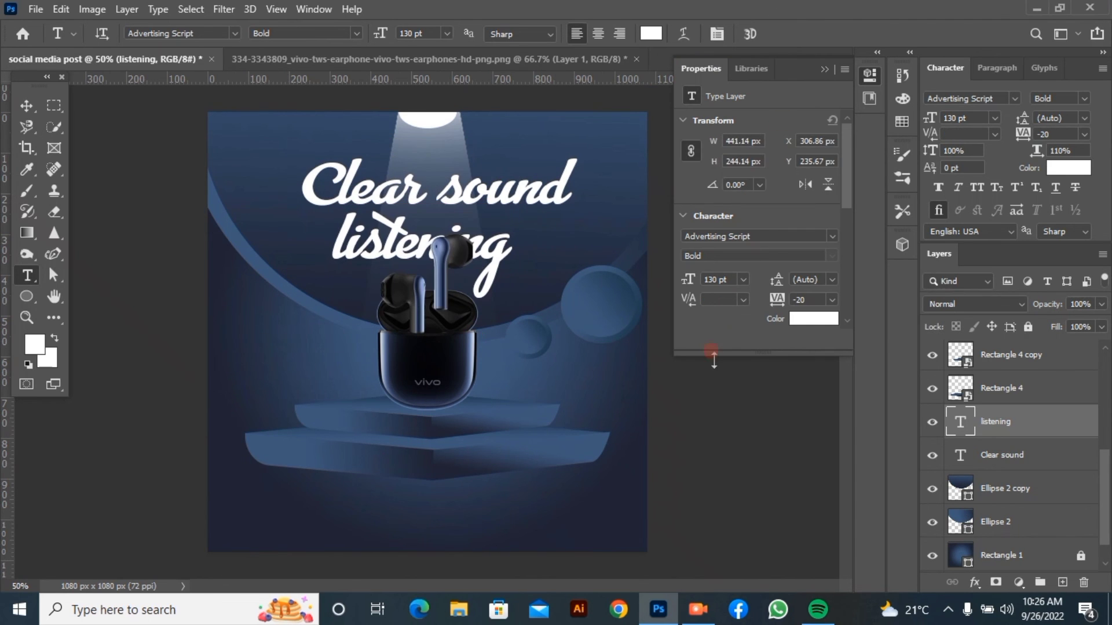
click(283, 535)
text(www.yours)
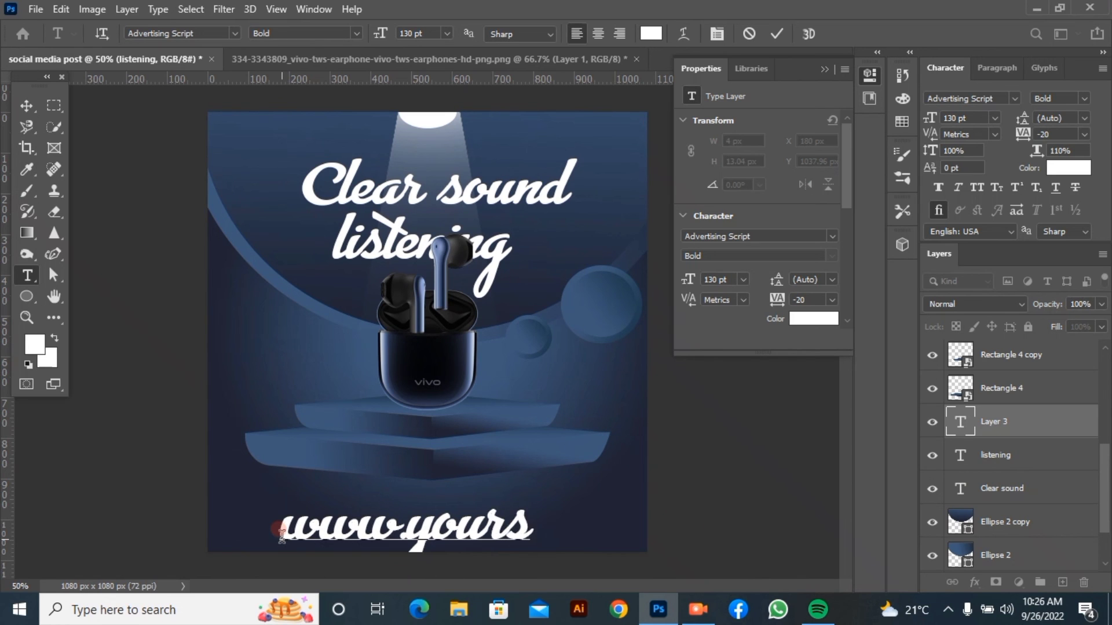
text(hop.com)
key(ctrl+a)
drag(925, 116, 859, 123)
- Set the web address in Arial Regular
click(1016, 99)
click(857, 179)
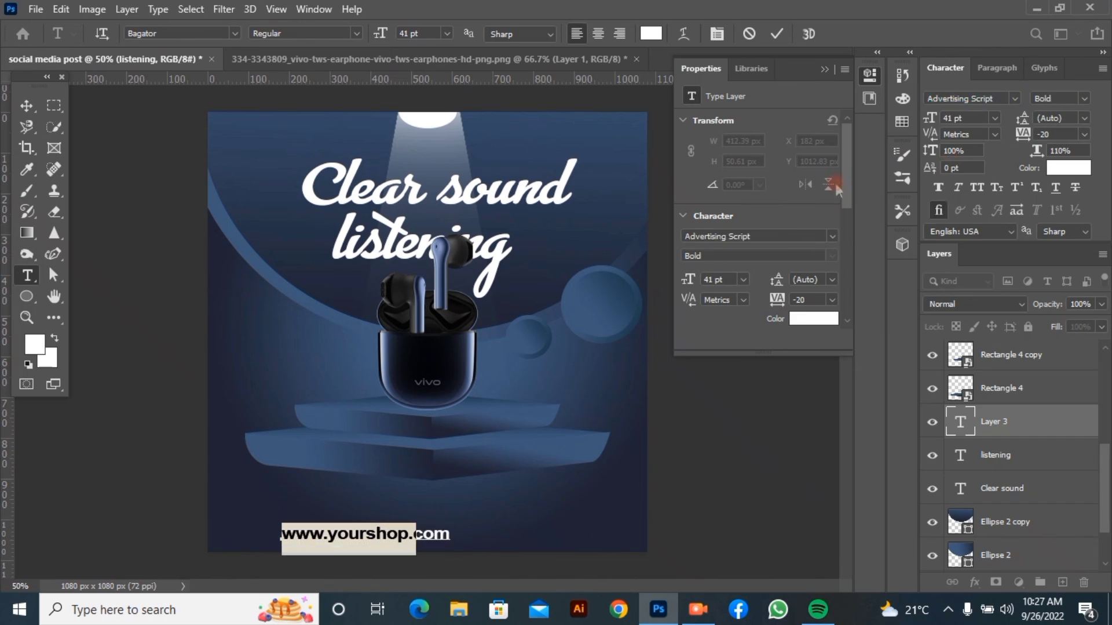
click(1015, 98)
click(930, 174)
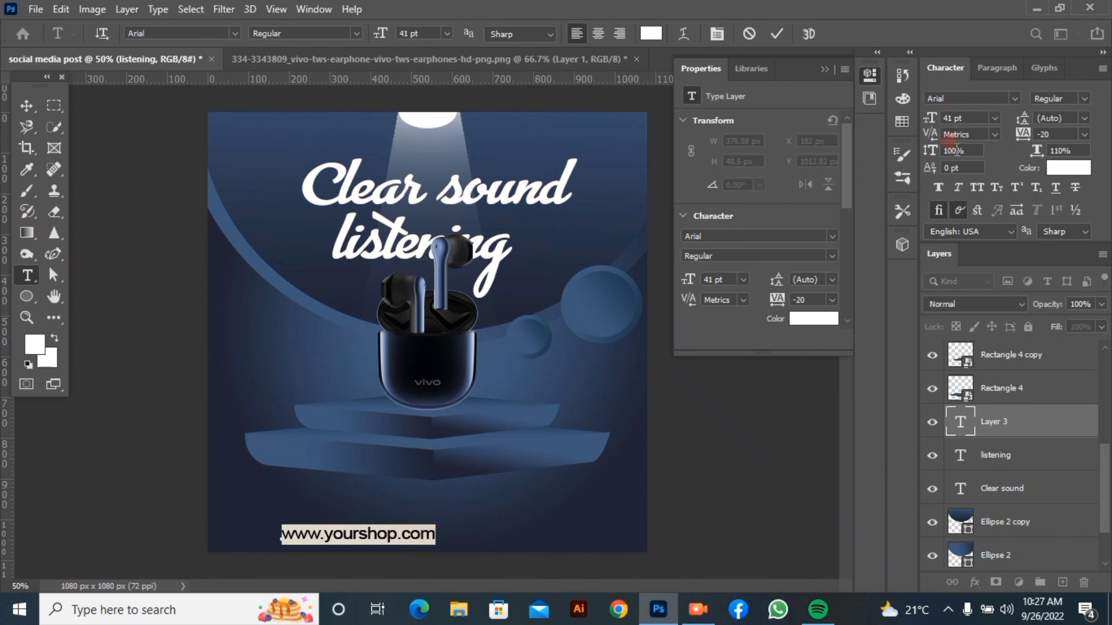
- Set the web address's tracking to 420 and size to 33 pt, and centre it at the canvas's lower edge
drag(1033, 137, 1043, 135)
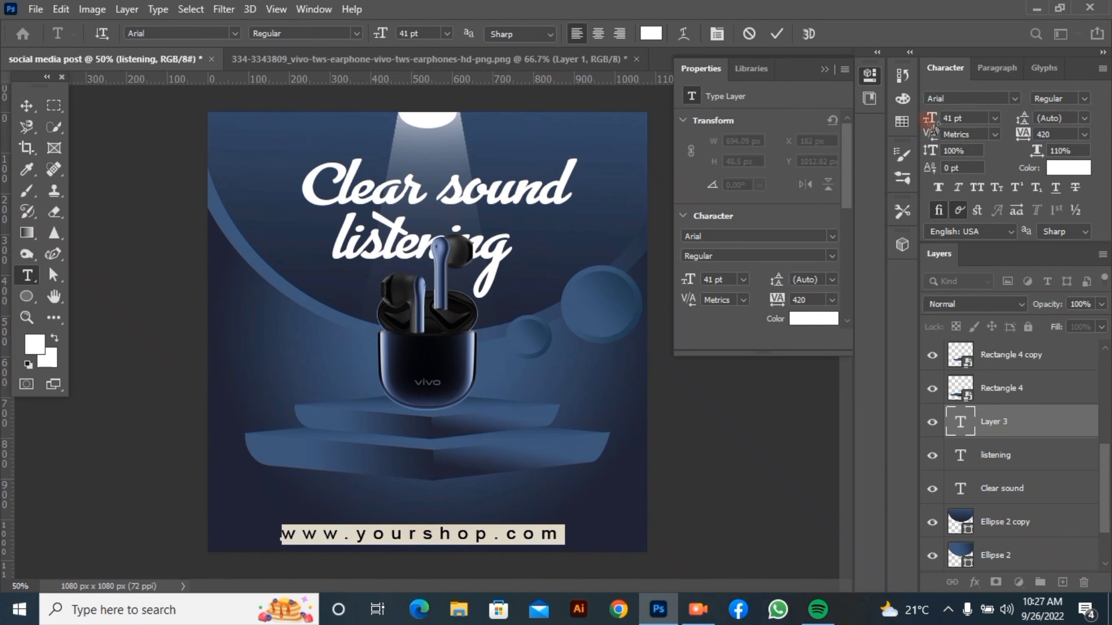
drag(930, 122, 918, 118)
drag(427, 559, 458, 565)
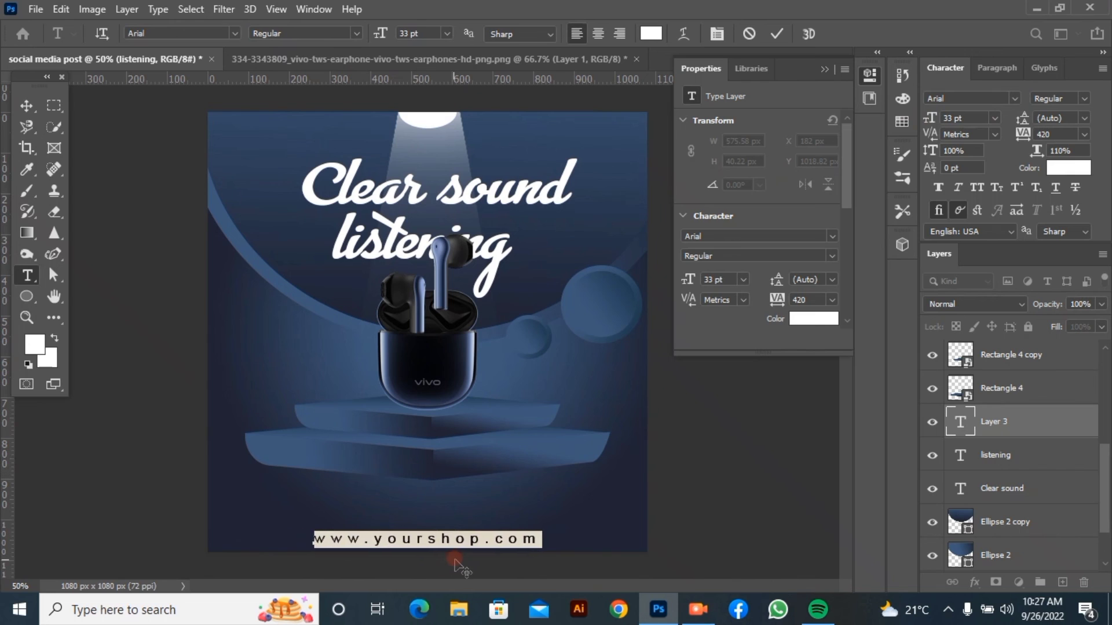
- Add the text "30%" at 46 pt with tracking 20 over the upper platform and bring its layer to the top of the stack
click(780, 33)
click(530, 413)
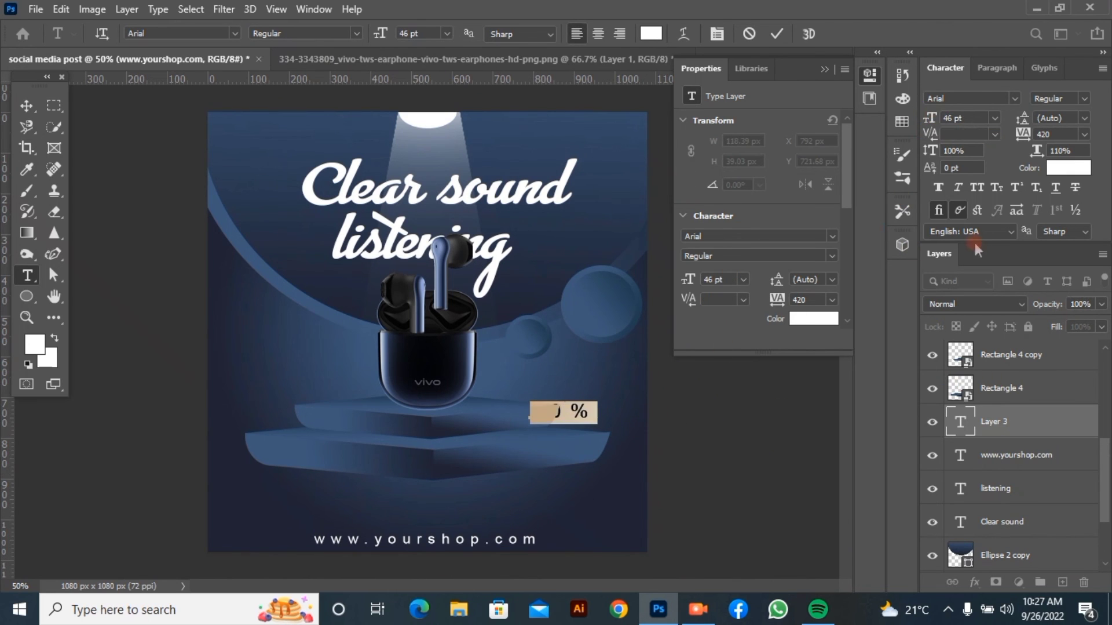
drag(1046, 416, 1039, 352)
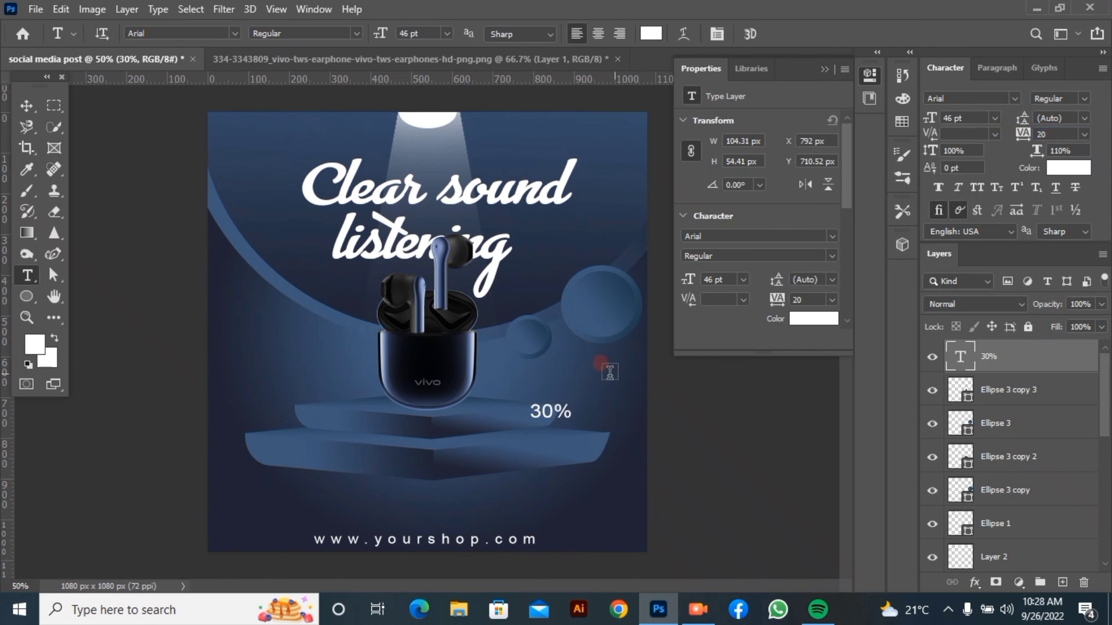
- Set the "30%" text in Arial Bold at 56 pt and move it onto the large blue circle beside the earphones
drag(530, 409, 577, 409)
drag(930, 118, 946, 118)
drag(571, 463, 610, 350)
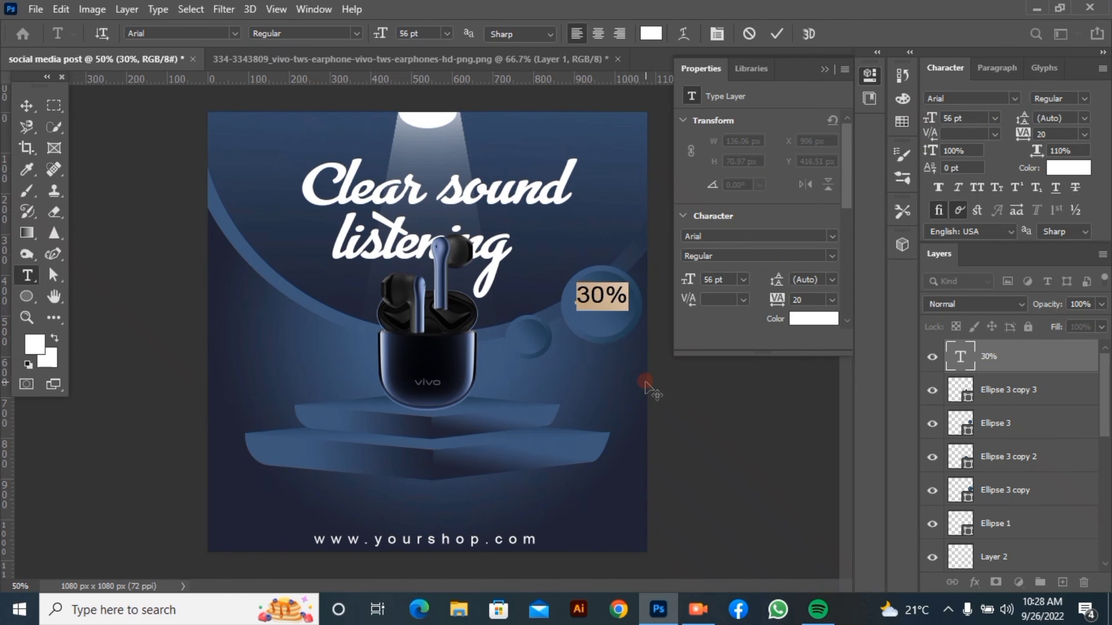
click(1077, 97)
click(1022, 142)
click(774, 38)
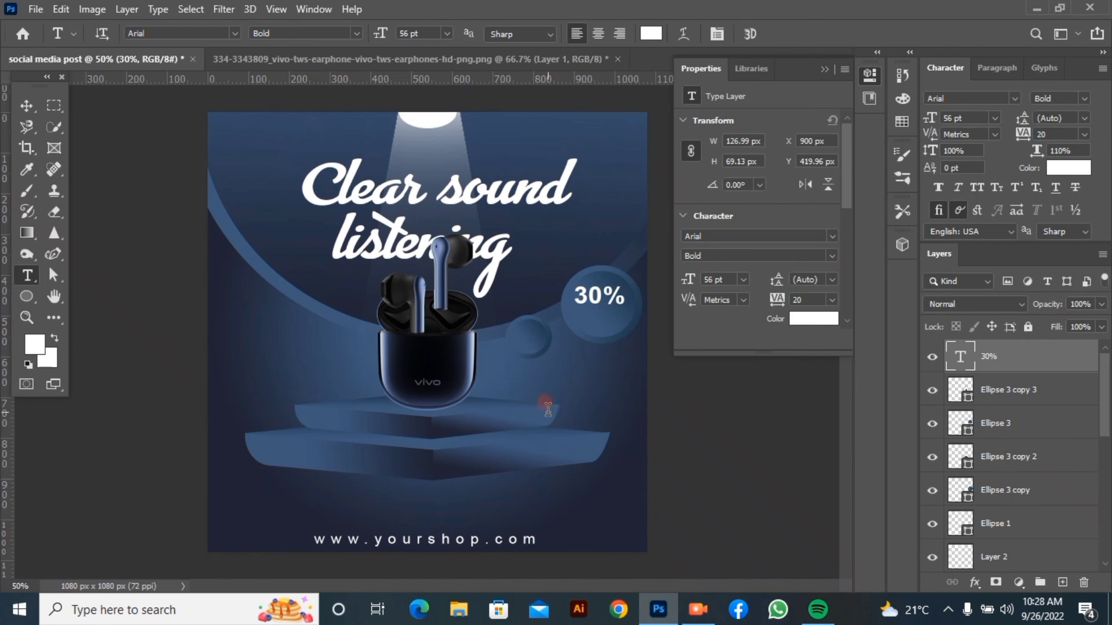
- Add the text "OFF" in Arial Bold at 54 pt and position it directly beneath "30%" inside the large circle
click(548, 406)
drag(594, 344, 649, 311)
click(774, 38)
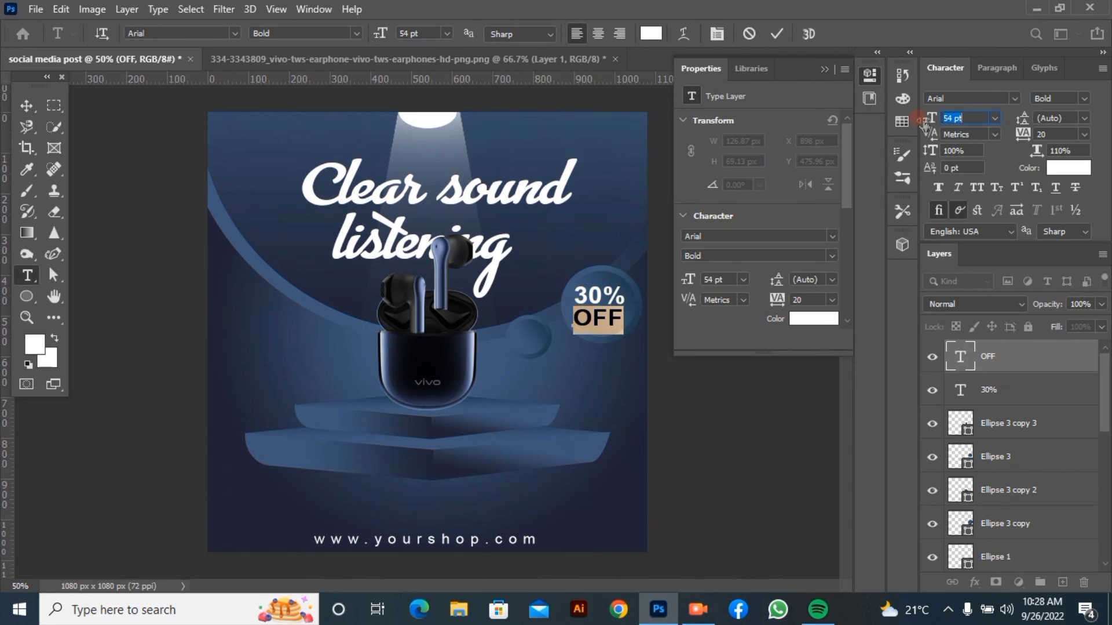
click(777, 36)
- Set the "30%" text's size to 51 pt and align it above "OFF"
double_click(961, 389)
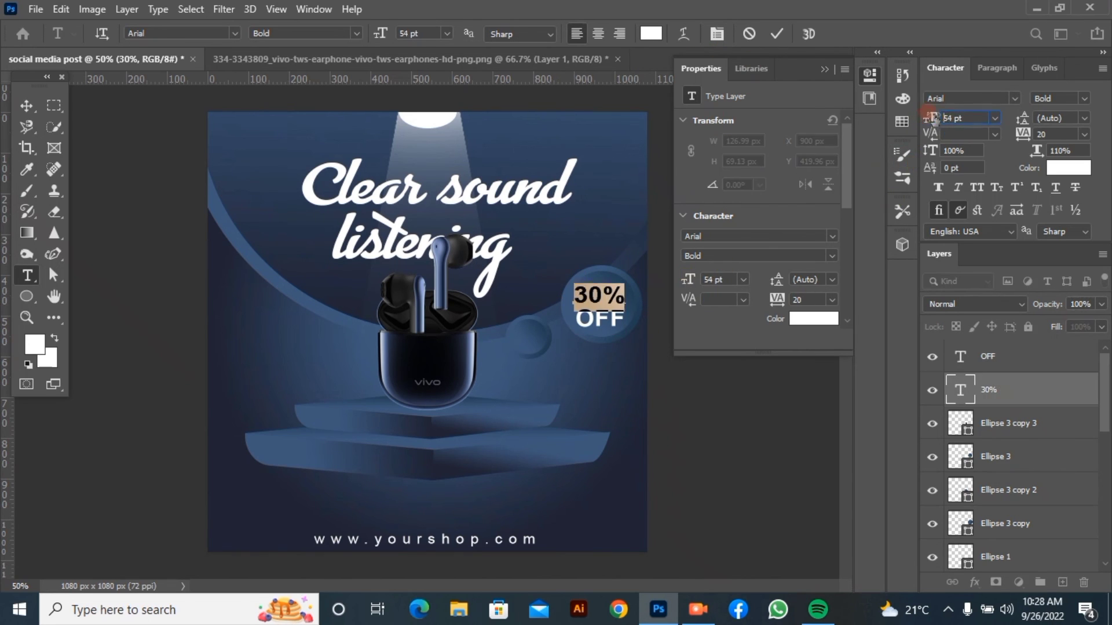
click(777, 34)
key(v)
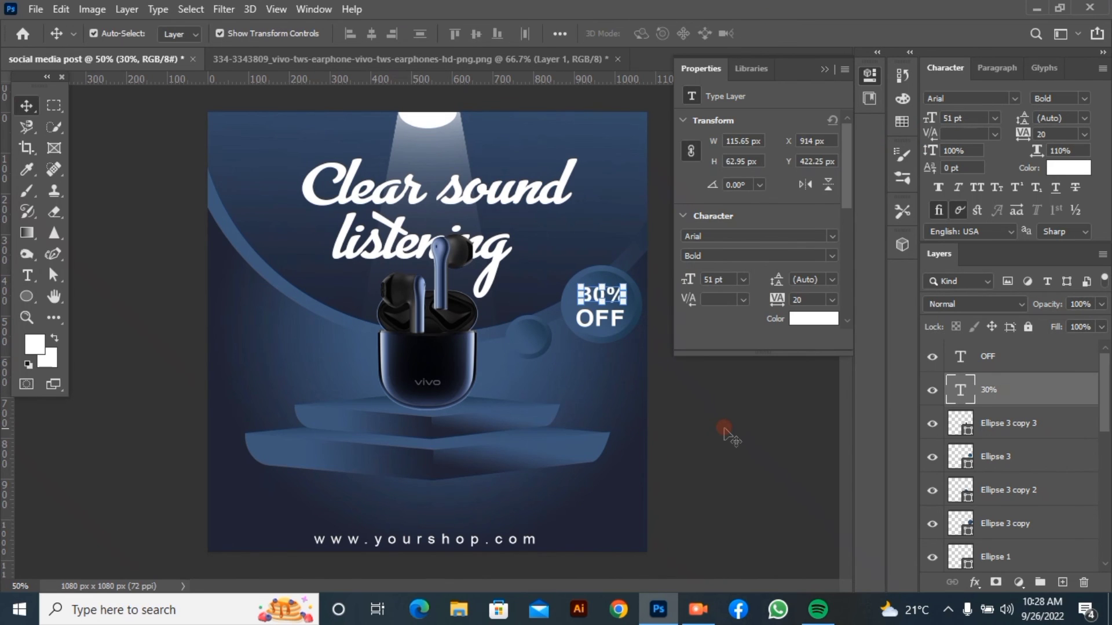